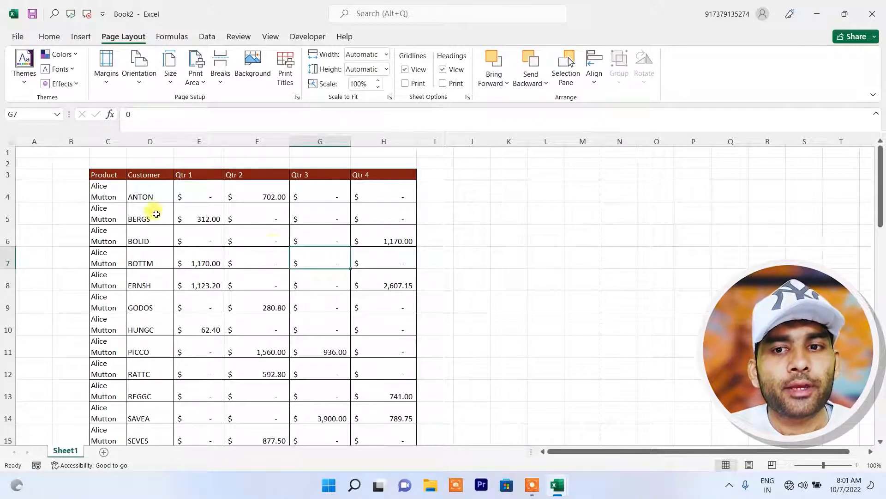
Preview the built-in Office themes on the quarterly sales table without applying one.
{"action": "scroll", "coordinate": [286, 231], "scroll_direction": "down", "scroll_amount": 5}
{"action": "scroll", "coordinate": [291, 232], "scroll_direction": "up", "scroll_amount": 5}
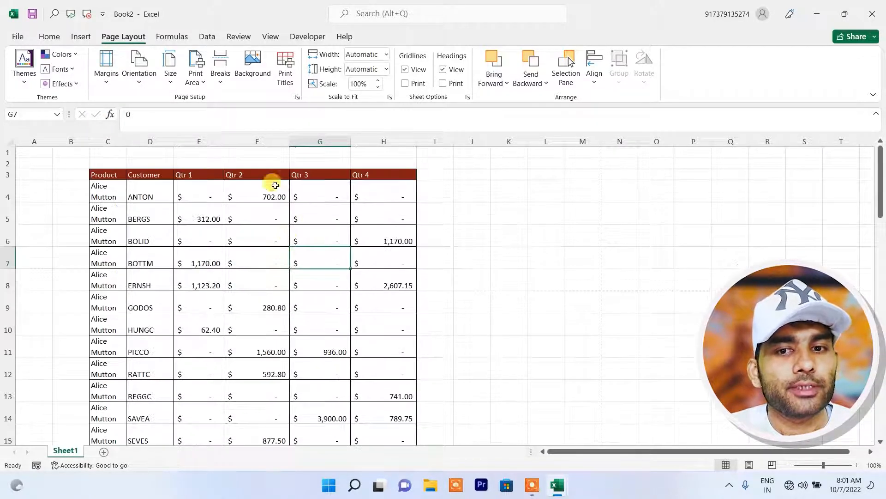
{"action": "left_click", "coordinate": [24, 84]}
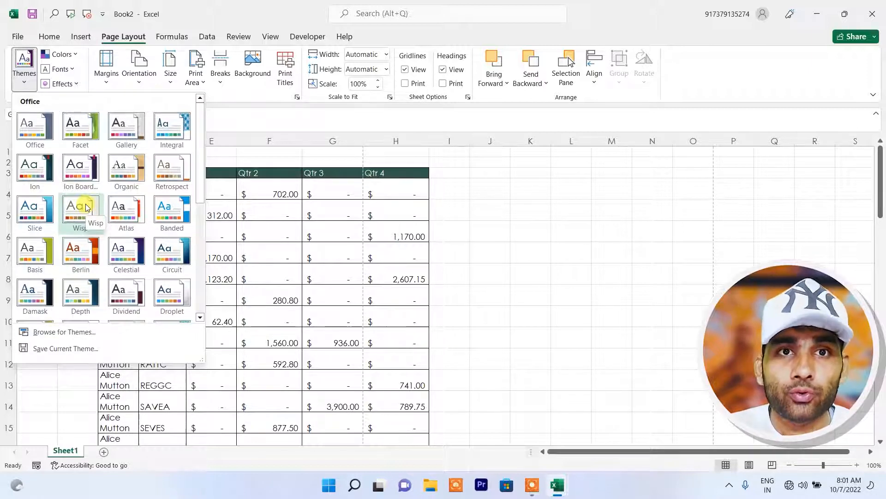
{"action": "left_click", "coordinate": [317, 229]}
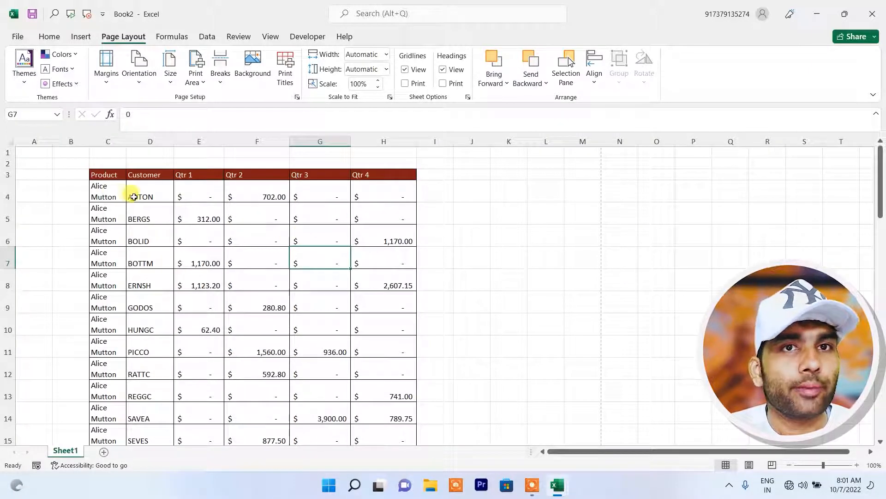
Select the table's header row C3:H3 and preview the available cell styles on it without applying one.
{"action": "left_click_drag", "start_coordinate": [99, 174], "coordinate": [370, 174]}
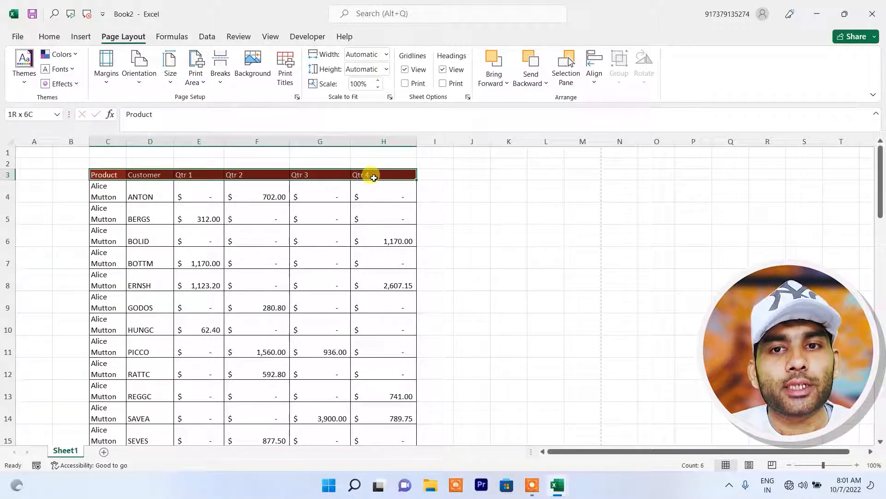
{"action": "left_click", "coordinate": [48, 36]}
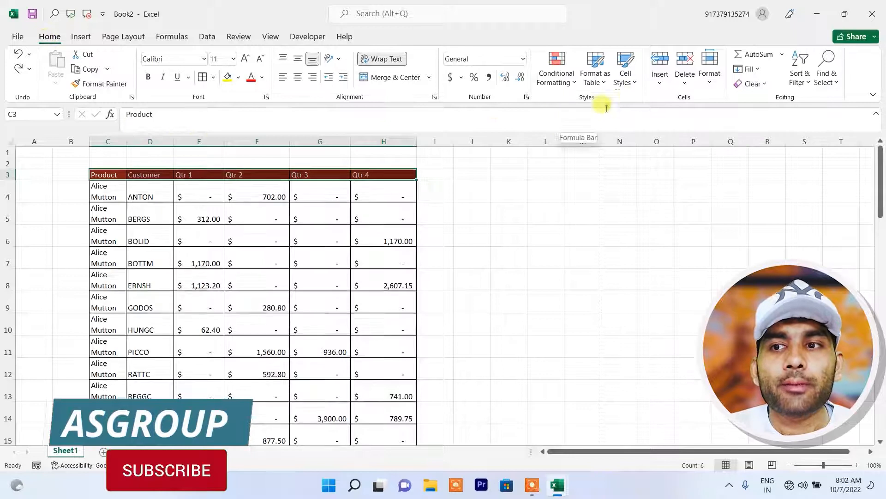
{"action": "left_click", "coordinate": [631, 86]}
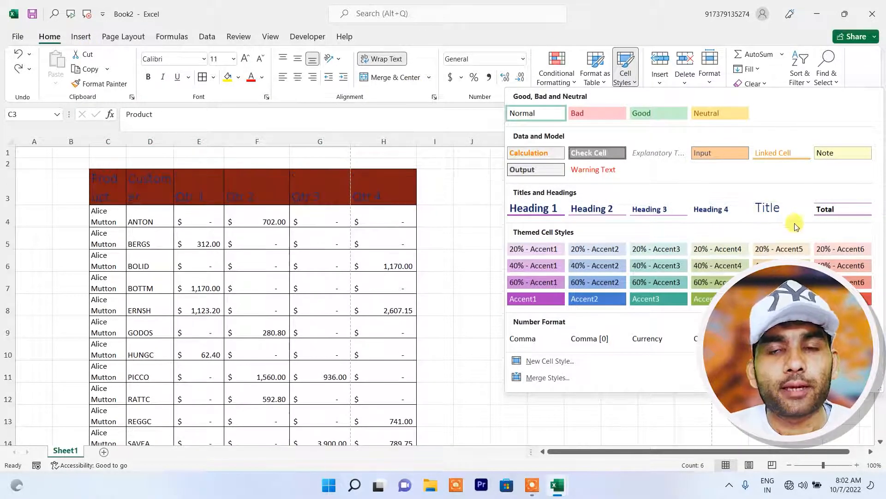
{"action": "key", "text": "Escape"}
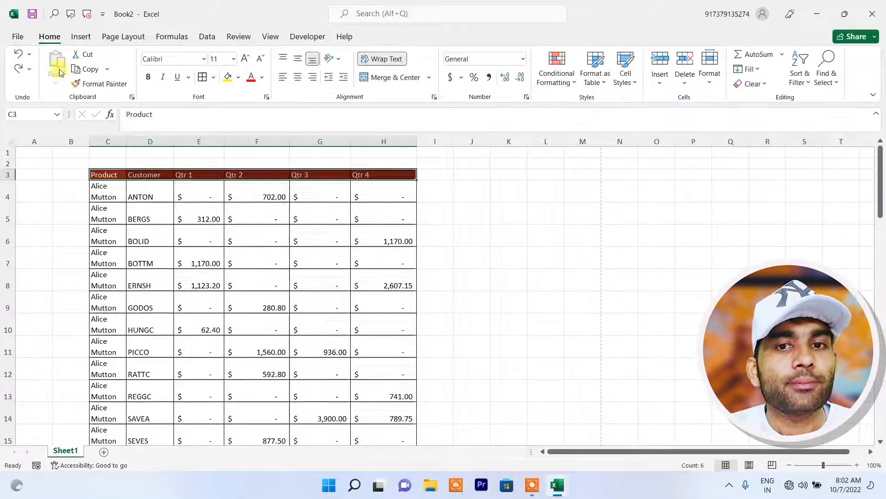
Preview more workbook themes and the theme color sets on the sales table, keeping the current look.
{"action": "left_click", "coordinate": [111, 40]}
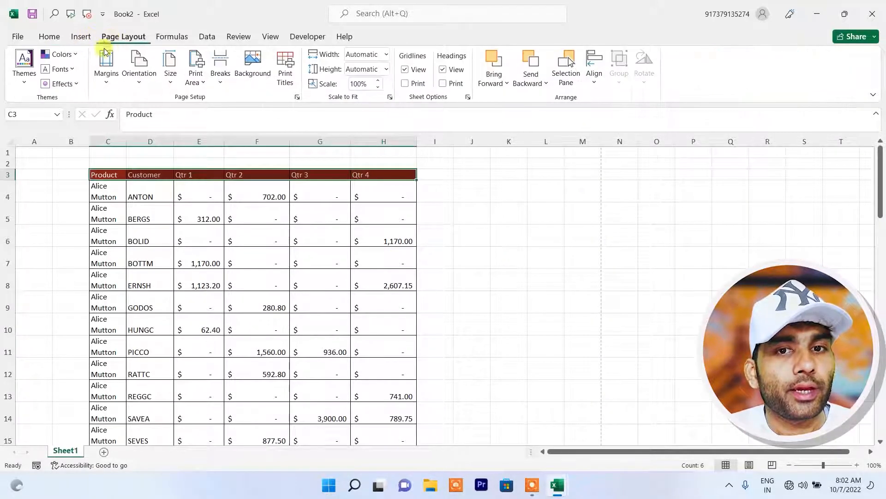
{"action": "left_click", "coordinate": [22, 90]}
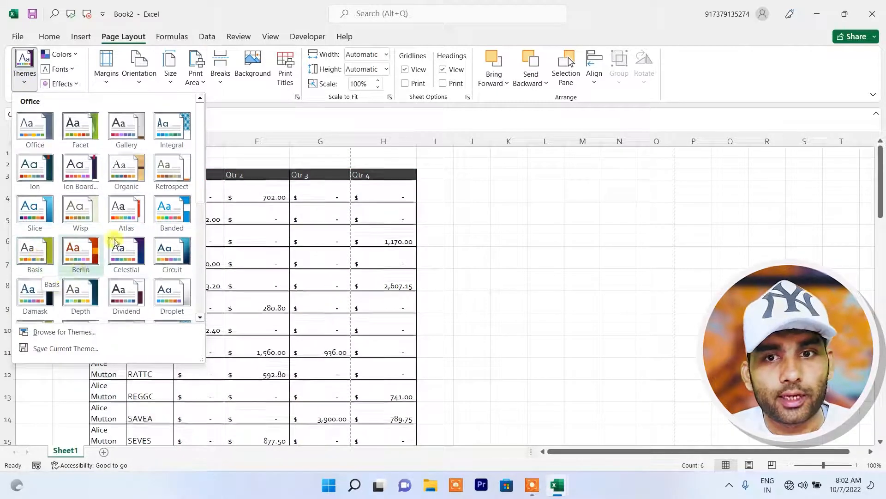
{"action": "left_click", "coordinate": [344, 219]}
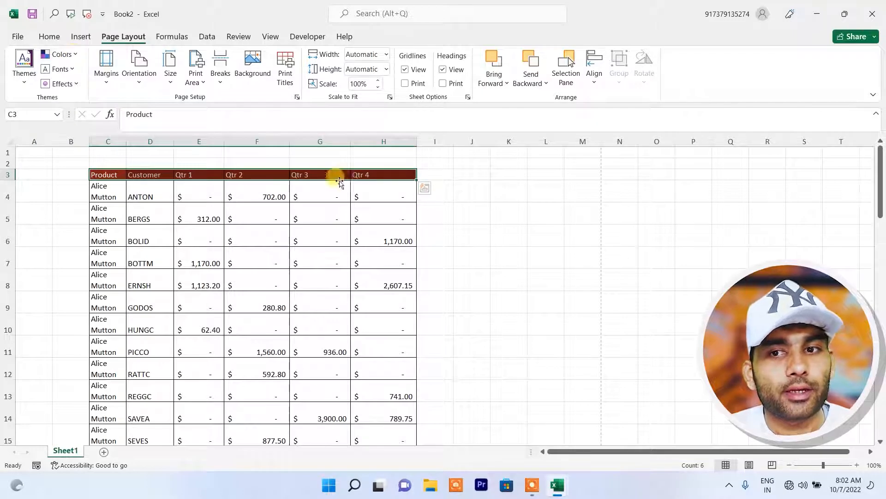
{"action": "left_click", "coordinate": [376, 209]}
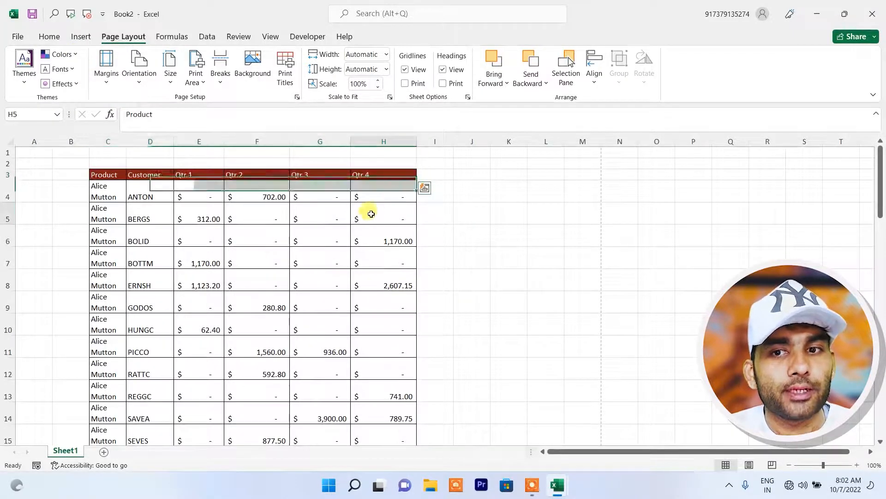
{"action": "left_click", "coordinate": [79, 54]}
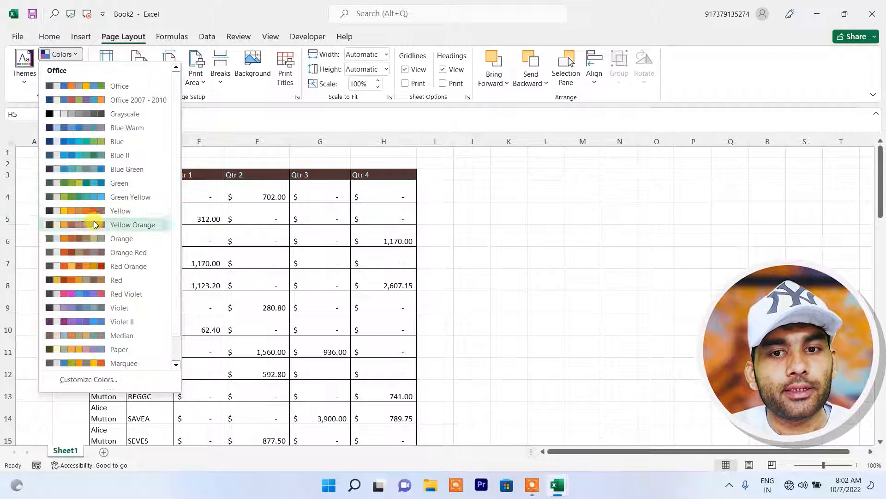
{"action": "left_click", "coordinate": [244, 211]}
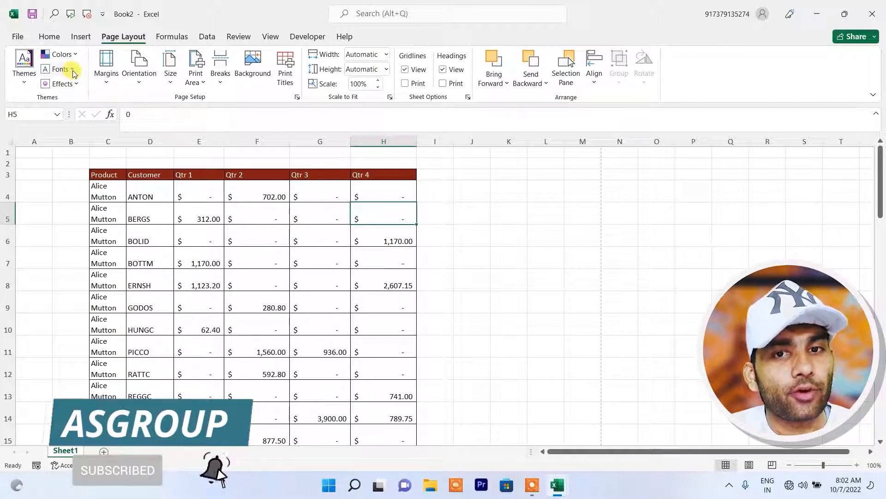
Browse the list of fonts available for formatting individual cells.
{"action": "left_click", "coordinate": [49, 37]}
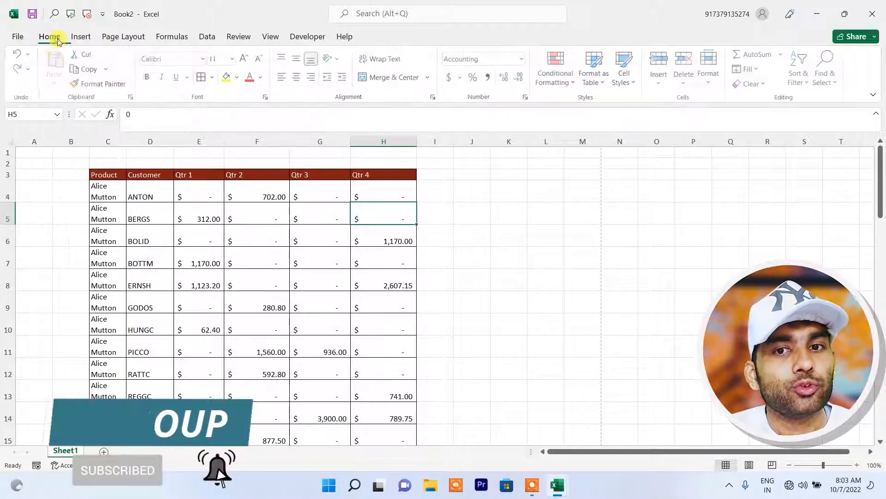
{"action": "left_click", "coordinate": [204, 58]}
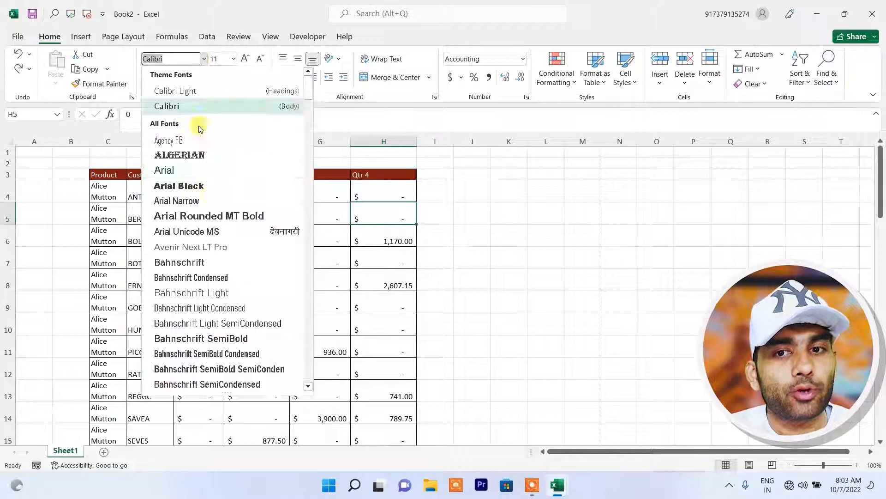
{"action": "scroll", "coordinate": [222, 297], "scroll_direction": "down", "scroll_amount": 8}
{"action": "key", "text": "Escape"}
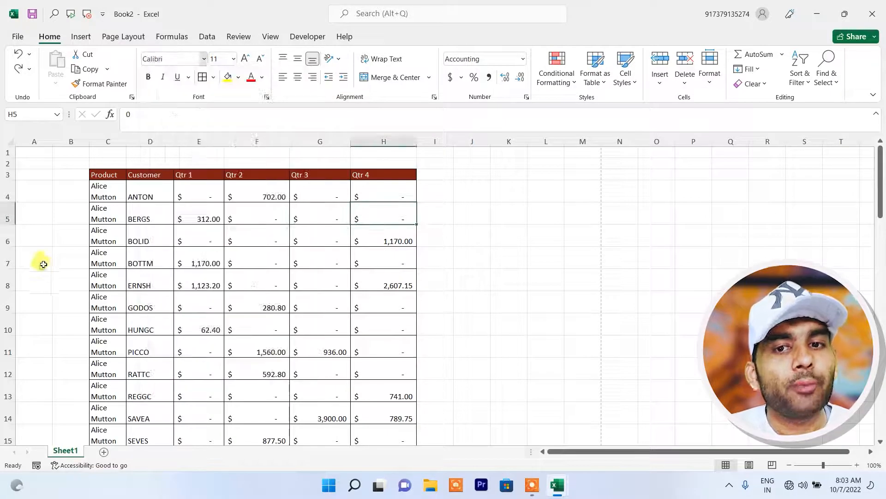
Preview the theme font sets on the whole sheet without applying one.
{"action": "left_click", "coordinate": [125, 36]}
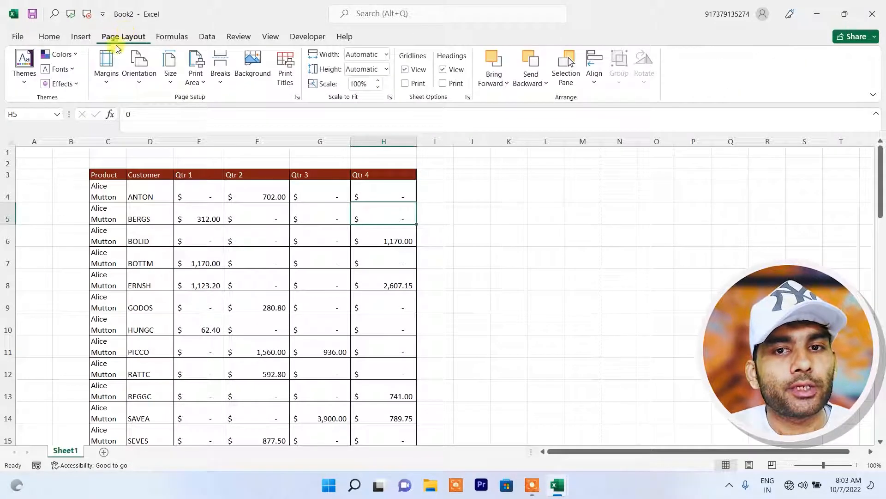
{"action": "left_click", "coordinate": [73, 69]}
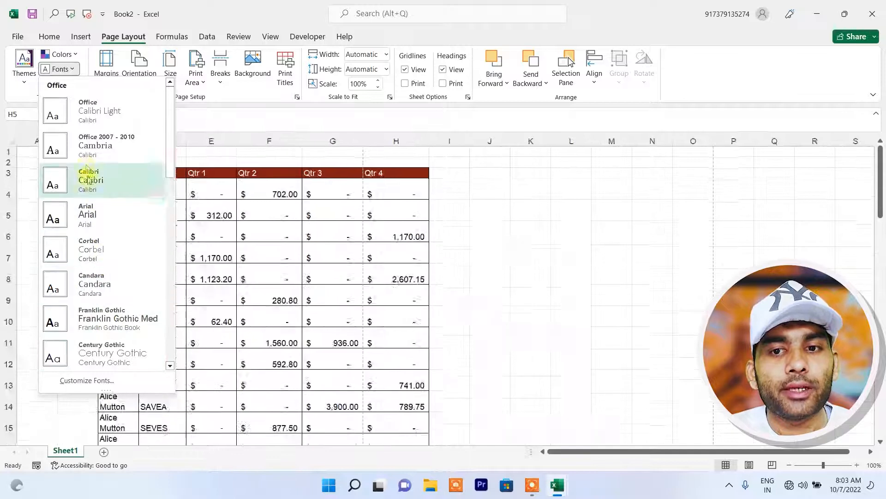
{"action": "scroll", "coordinate": [102, 318], "scroll_direction": "down", "scroll_amount": 8}
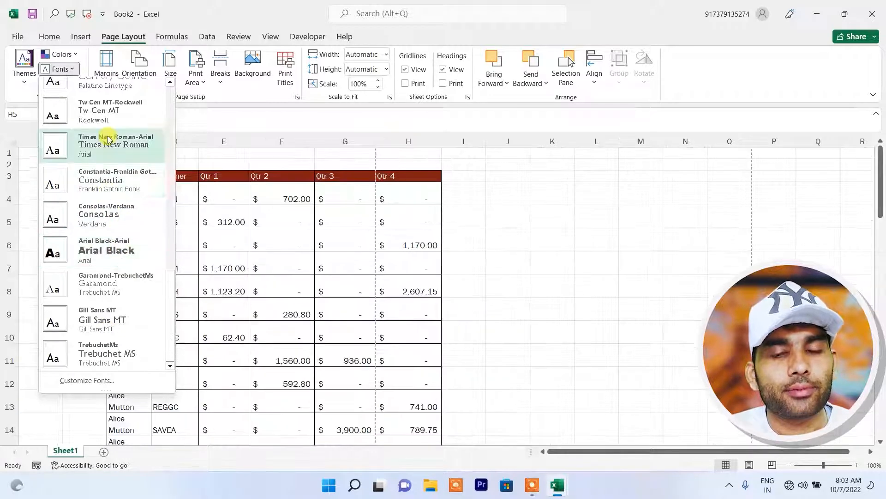
{"action": "left_click", "coordinate": [239, 223]}
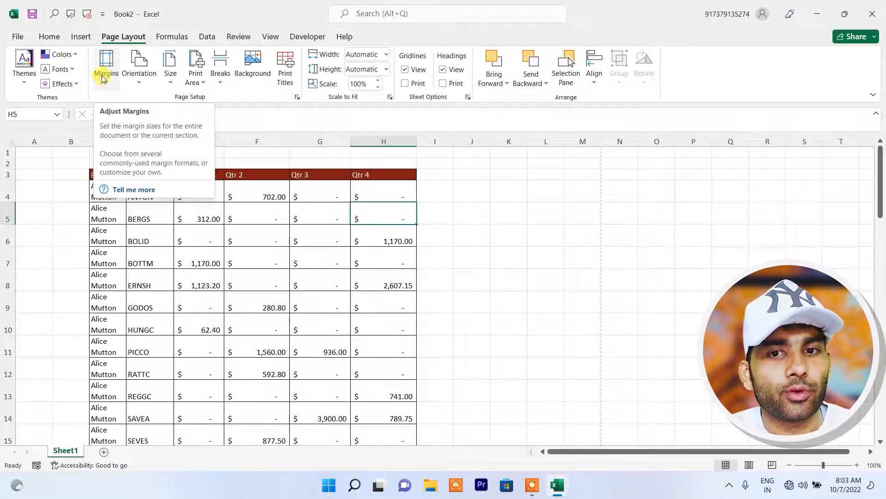
Apply the Wide page margins preset to the sheet.
{"action": "left_click", "coordinate": [296, 234]}
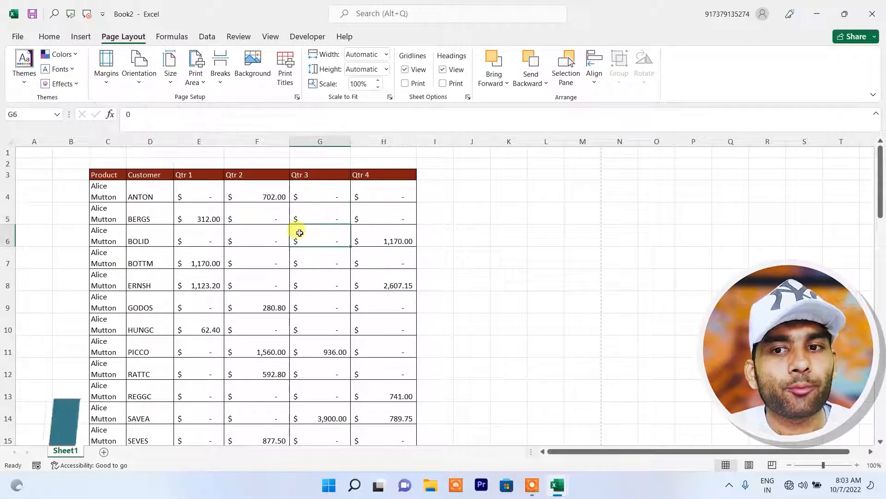
{"action": "left_click", "coordinate": [112, 80]}
{"action": "left_click", "coordinate": [396, 213]}
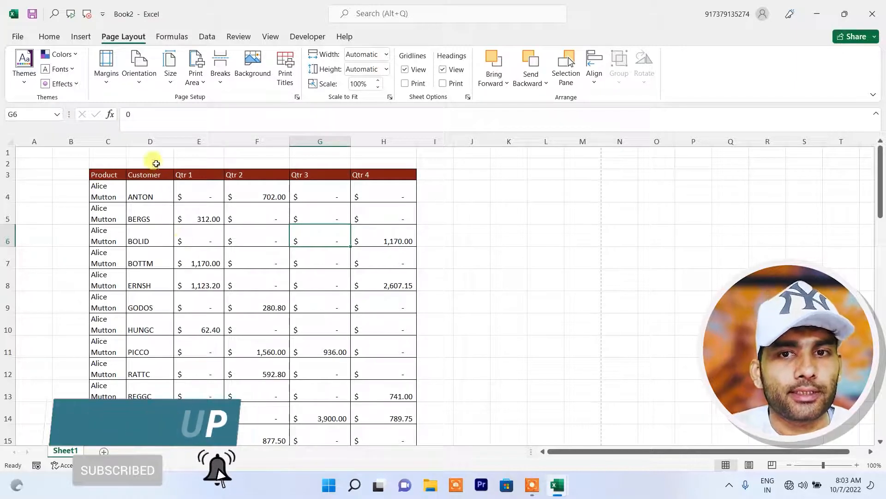
{"action": "left_click", "coordinate": [105, 86]}
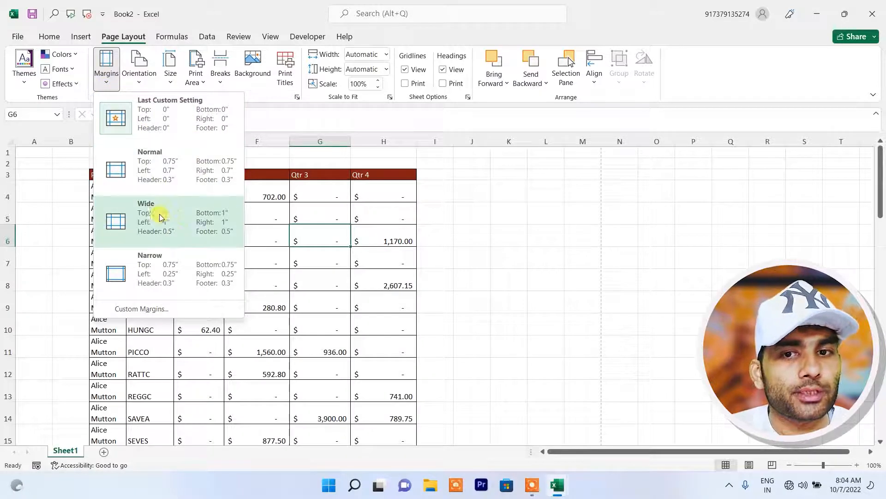
{"action": "left_click", "coordinate": [183, 225]}
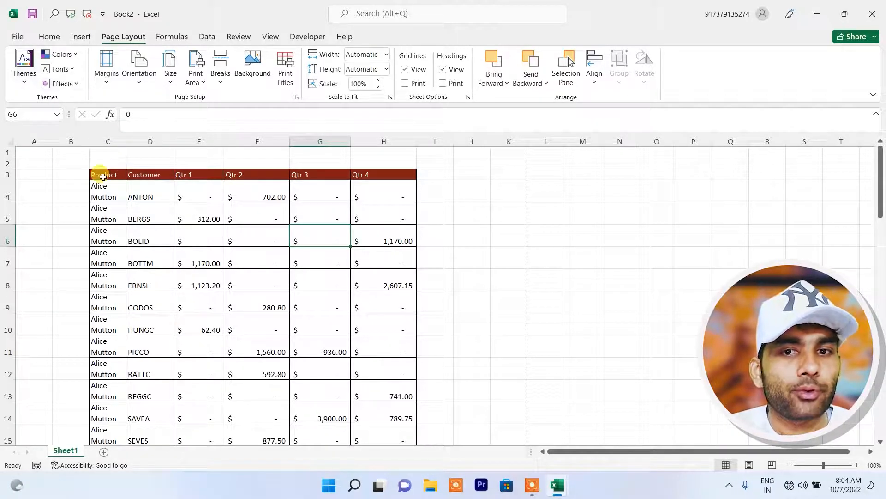
Move the whole sales table from C3 so that it starts in cell A1.
{"action": "left_click_drag", "start_coordinate": [102, 176], "coordinate": [366, 396]}
{"action": "key", "text": "ctrl+x"}
{"action": "scroll", "coordinate": [99, 205], "scroll_direction": "up", "scroll_amount": 8}
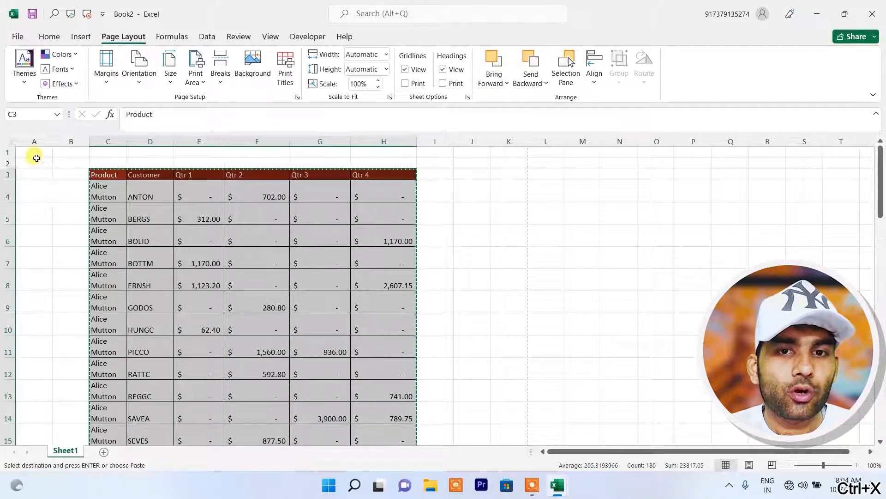
{"action": "left_click", "coordinate": [35, 152]}
{"action": "key", "text": "ctrl+v"}
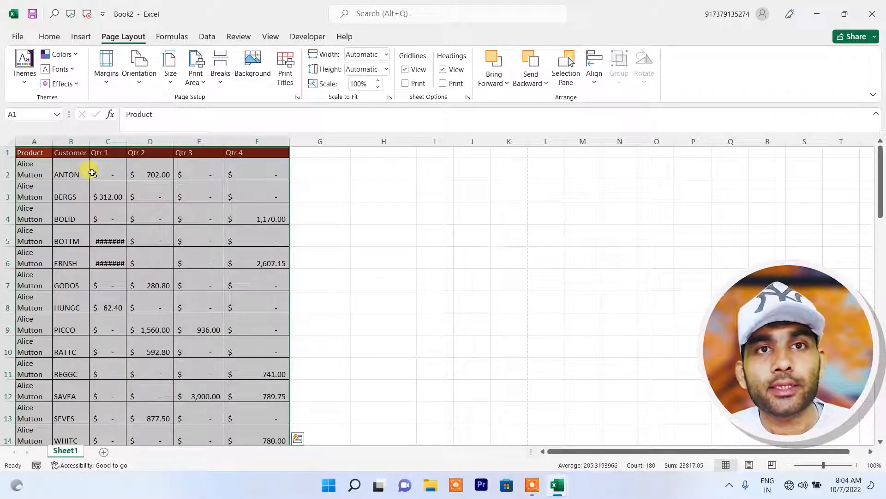
Check the first two pages in the print preview and return to the worksheet.
{"action": "left_click", "coordinate": [19, 38]}
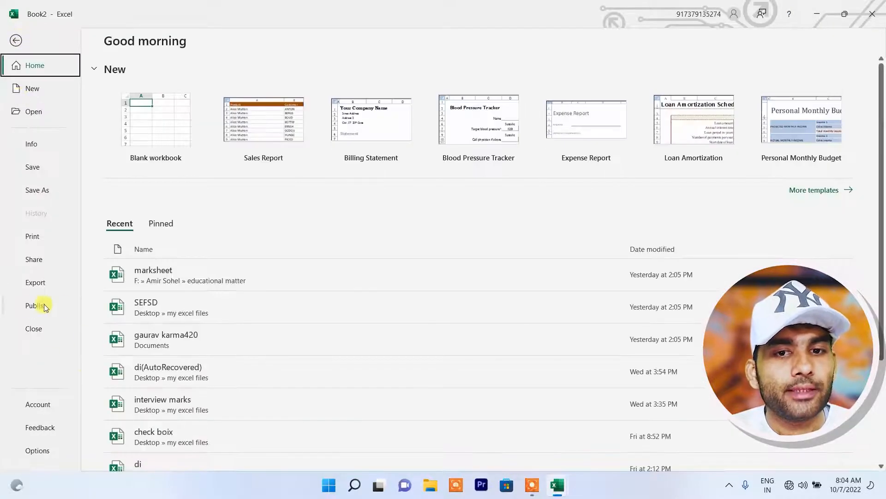
{"action": "left_click", "coordinate": [33, 236]}
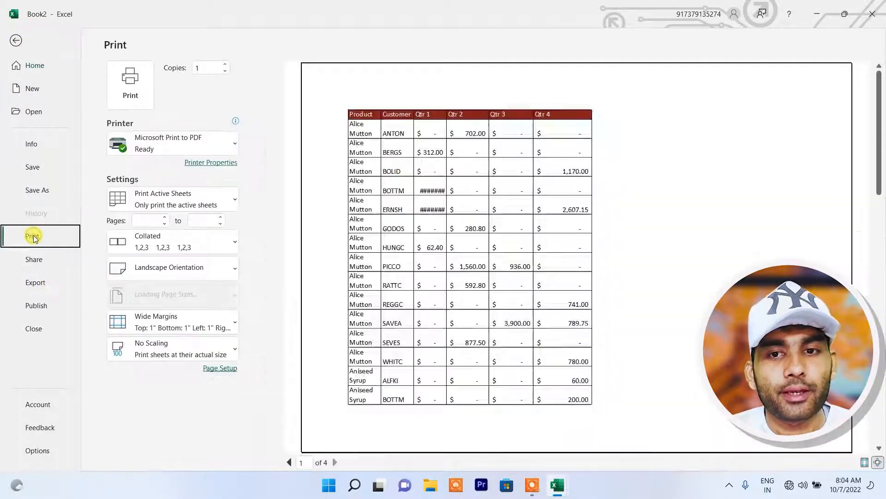
{"action": "left_click", "coordinate": [334, 462]}
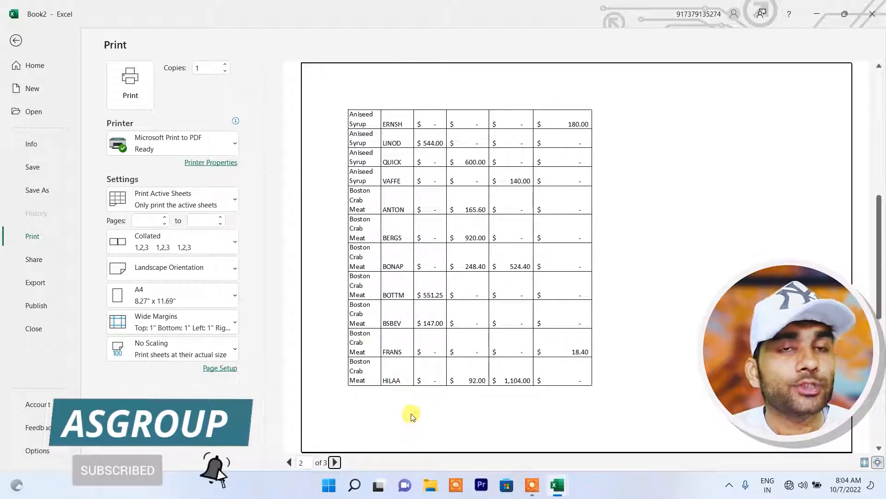
{"action": "left_click", "coordinate": [14, 42]}
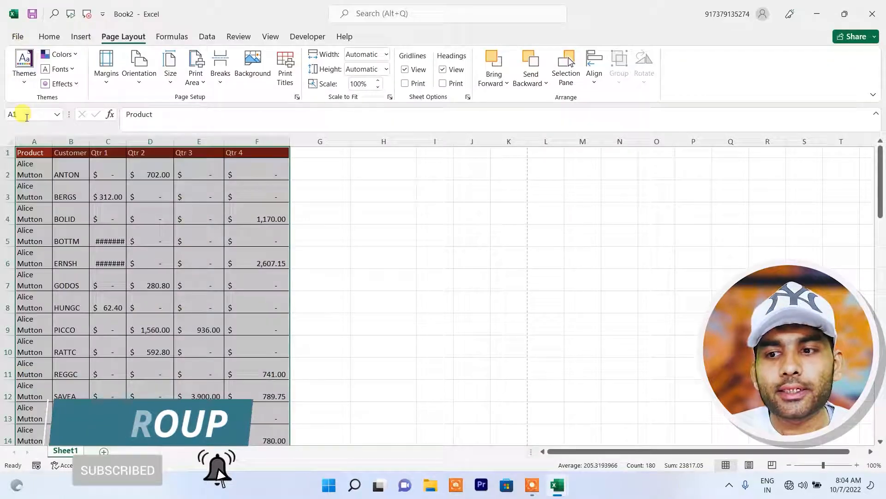
Switch the sheet to Page Layout view and set custom top, bottom, left and right margins to 0.
{"action": "left_click", "coordinate": [750, 467]}
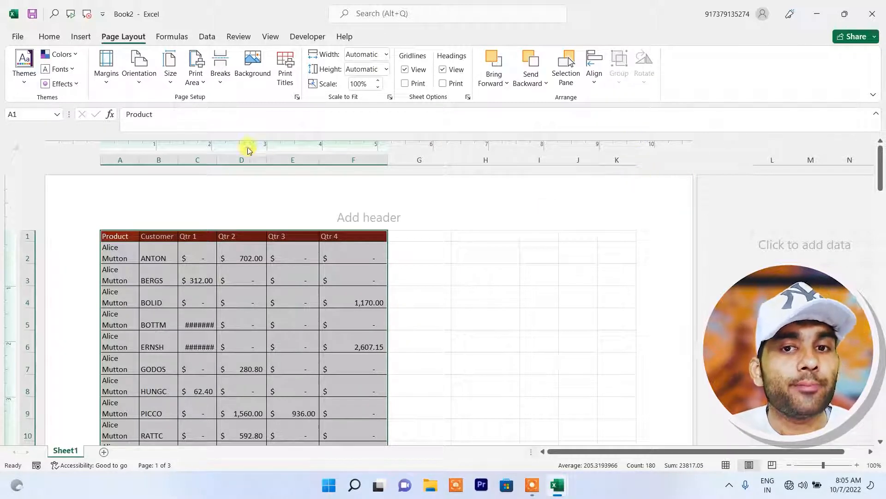
{"action": "left_click", "coordinate": [110, 83]}
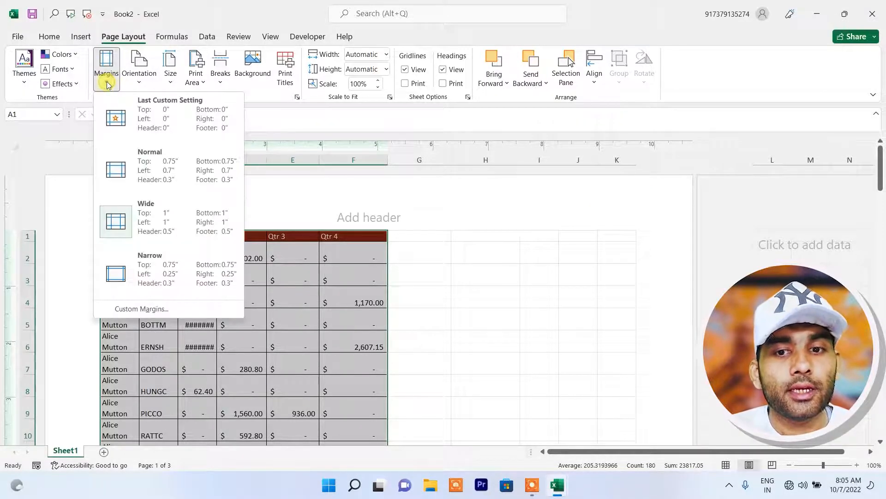
{"action": "left_click", "coordinate": [142, 309]}
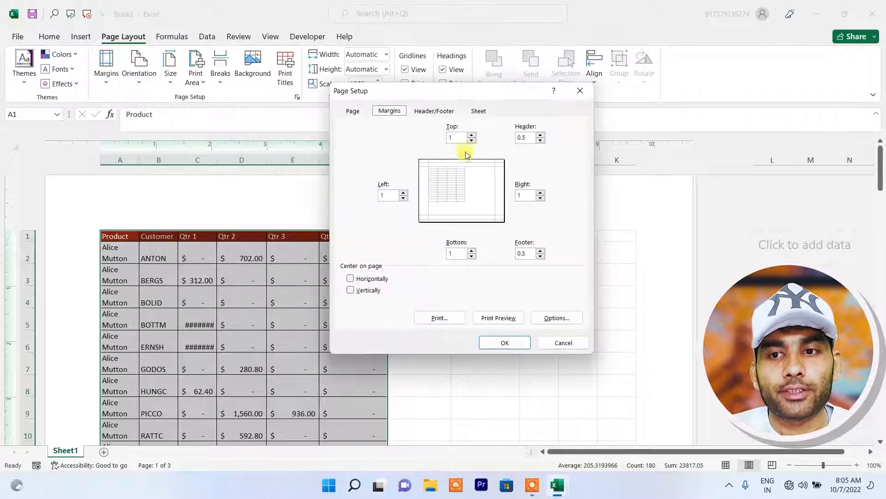
{"action": "left_click_drag", "start_coordinate": [475, 95], "coordinate": [542, 75]}
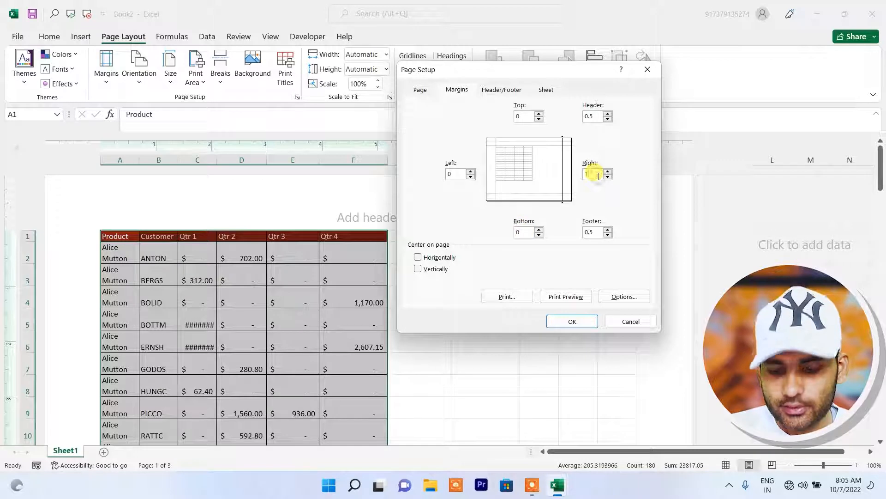
{"action": "left_click", "coordinate": [577, 322]}
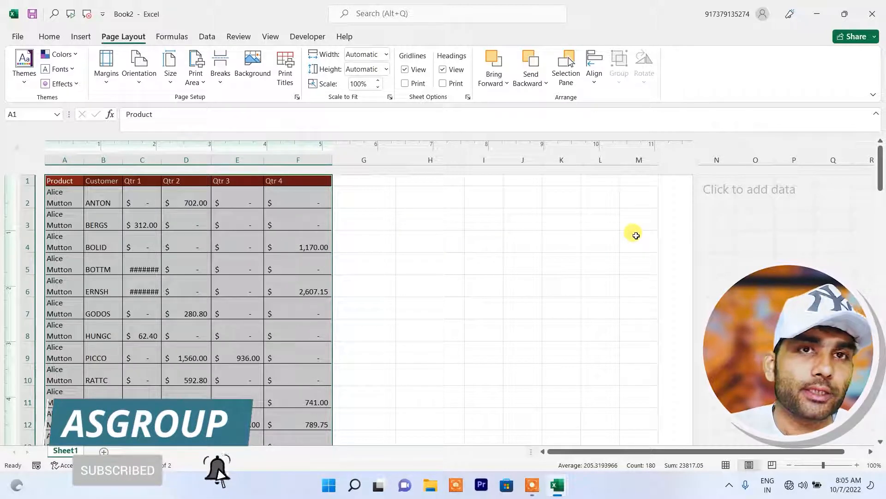
Review the pages with zero margins, and apply the Normal page margins preset to the sheet.
{"action": "scroll", "coordinate": [602, 255], "scroll_direction": "down", "scroll_amount": 6}
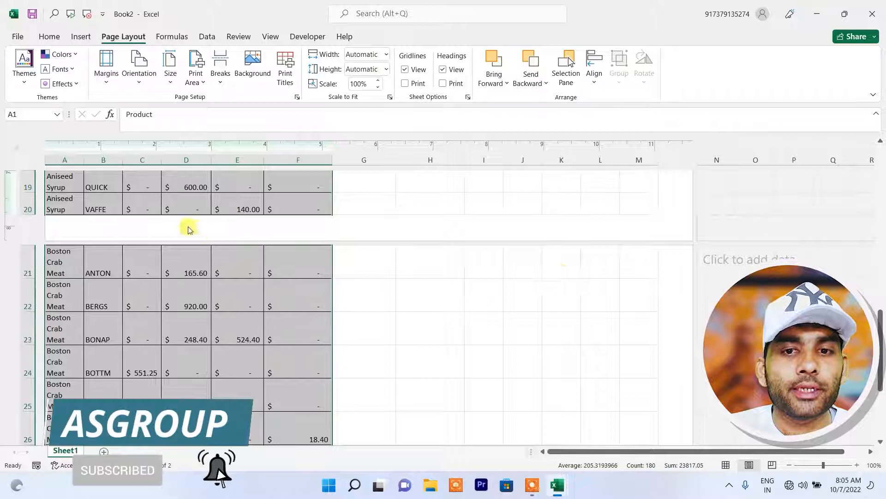
{"action": "scroll", "coordinate": [188, 217], "scroll_direction": "up", "scroll_amount": 5}
{"action": "scroll", "coordinate": [187, 216], "scroll_direction": "up", "scroll_amount": 1}
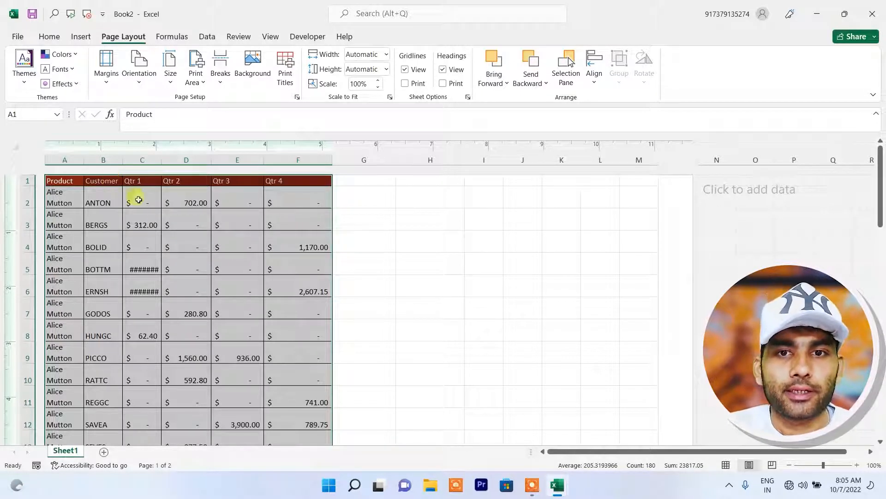
{"action": "left_click", "coordinate": [107, 77]}
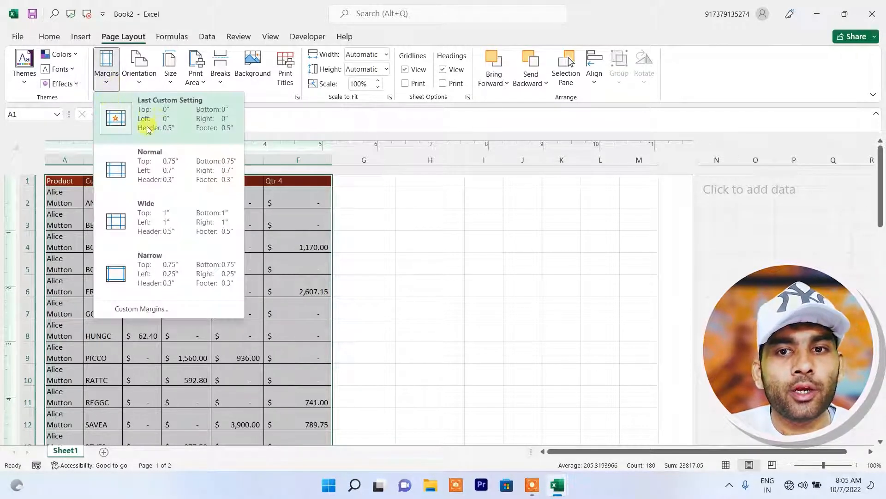
{"action": "left_click", "coordinate": [159, 179]}
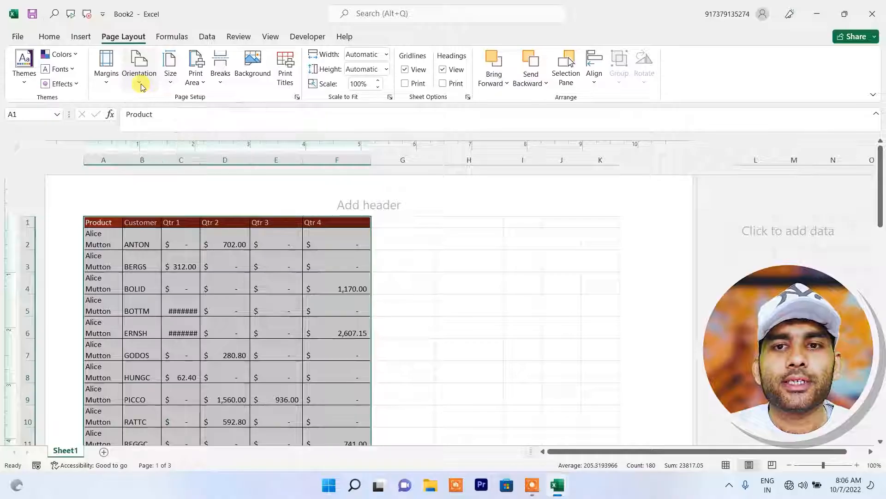
Set the page orientation to Portrait and check how the table spreads over the pages.
{"action": "left_click", "coordinate": [140, 78]}
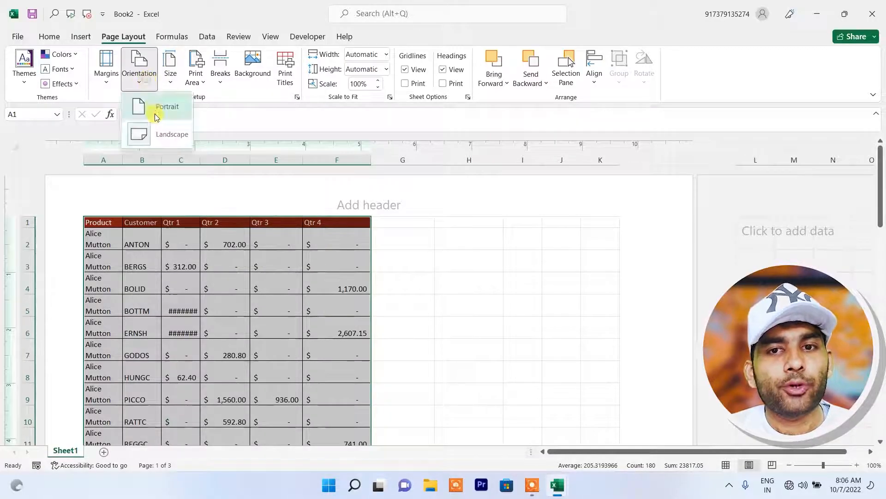
{"action": "left_click", "coordinate": [180, 114]}
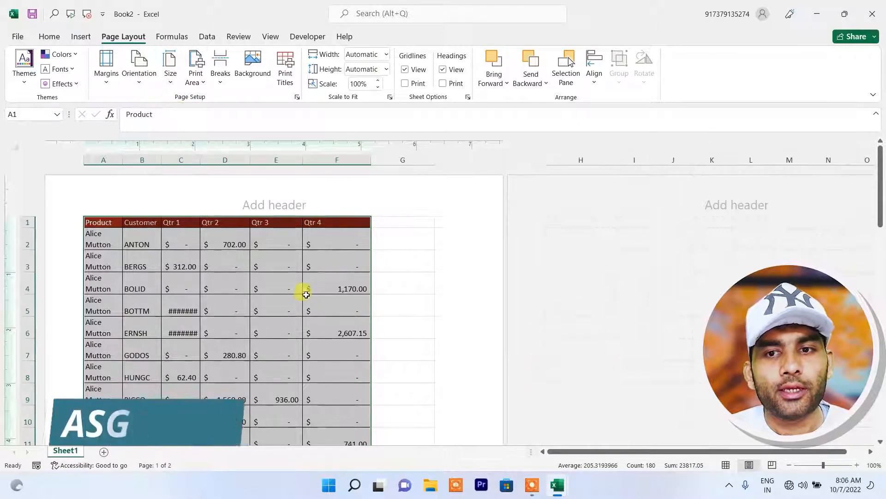
{"action": "scroll", "coordinate": [361, 274], "scroll_direction": "down", "scroll_amount": 2}
{"action": "scroll", "coordinate": [361, 273], "scroll_direction": "down", "scroll_amount": 5}
{"action": "scroll", "coordinate": [467, 200], "scroll_direction": "up", "scroll_amount": 8}
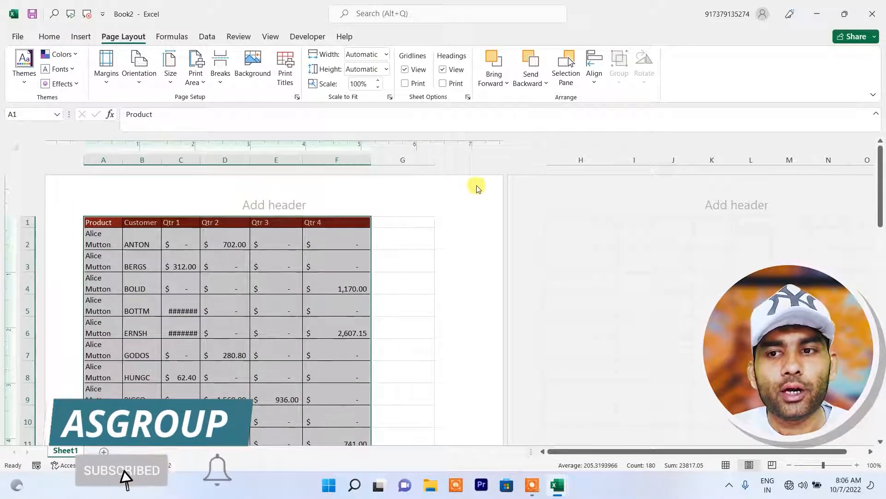
{"action": "scroll", "coordinate": [504, 231], "scroll_direction": "down", "scroll_amount": 2}
{"action": "scroll", "coordinate": [504, 230], "scroll_direction": "down", "scroll_amount": 4}
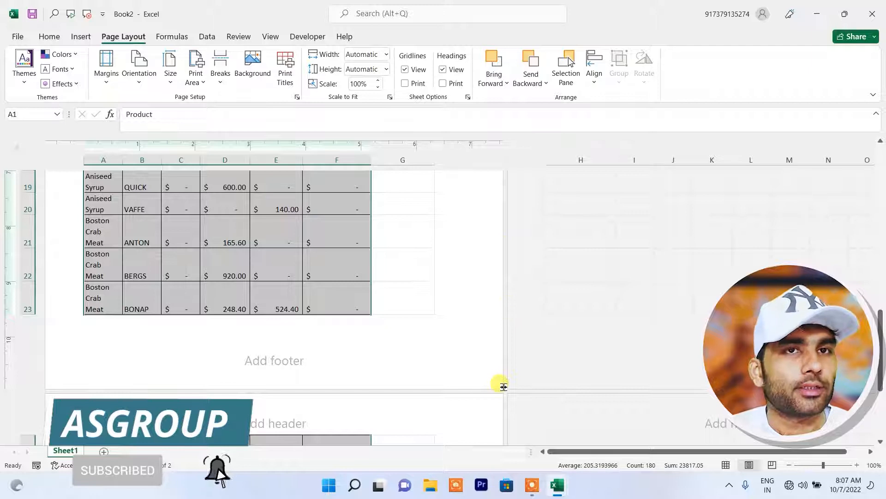
{"action": "scroll", "coordinate": [502, 383], "scroll_direction": "up", "scroll_amount": 6}
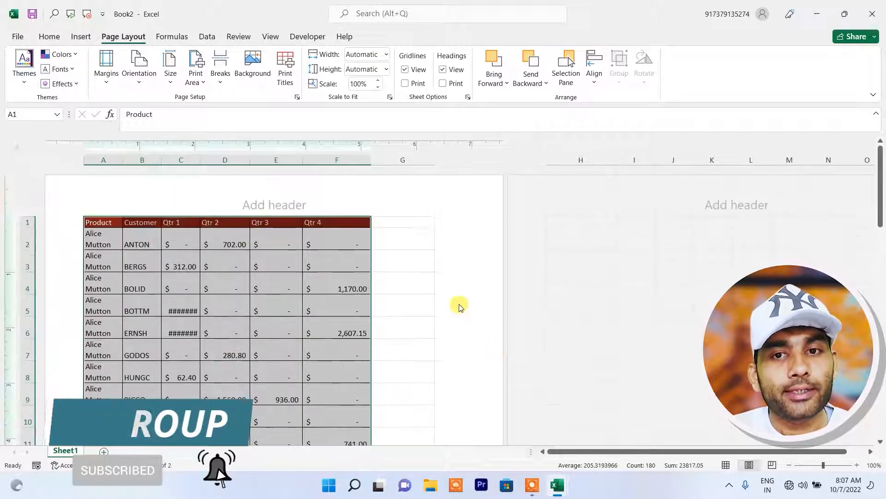
Set the page orientation to Landscape and check the page layout of the table.
{"action": "left_click", "coordinate": [138, 83]}
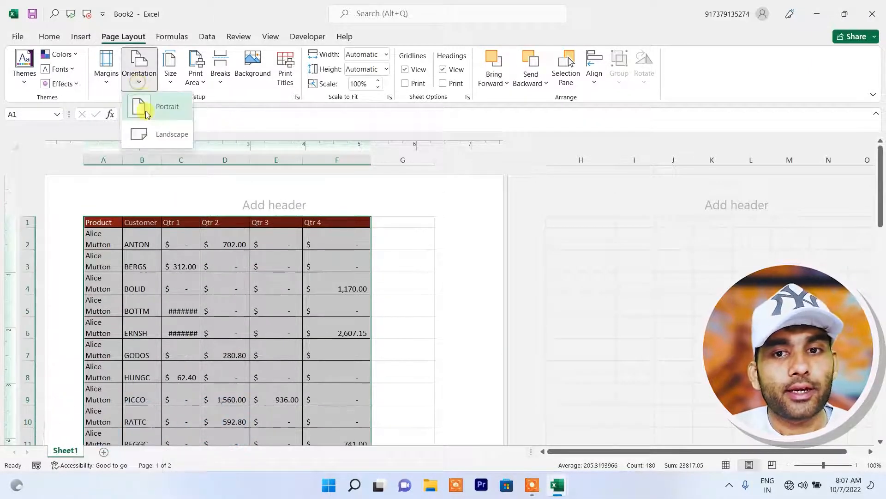
{"action": "left_click", "coordinate": [178, 133]}
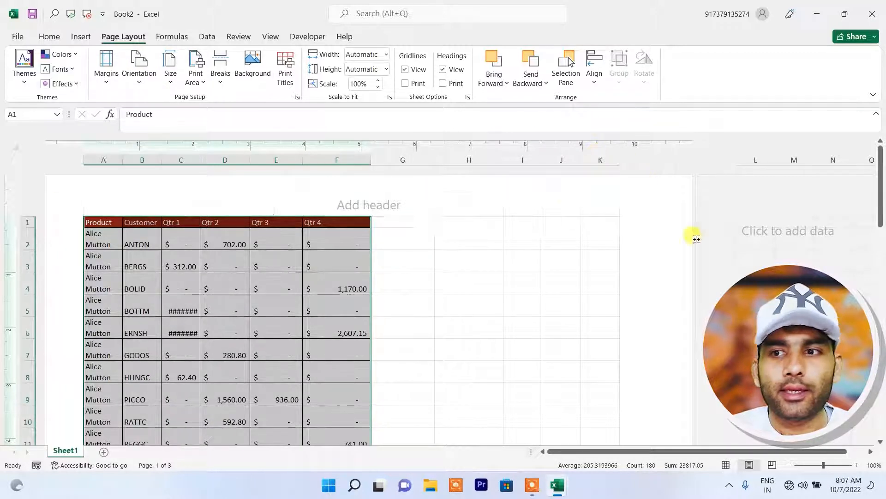
{"action": "scroll", "coordinate": [693, 236], "scroll_direction": "down", "scroll_amount": 3}
{"action": "scroll", "coordinate": [691, 253], "scroll_direction": "up", "scroll_amount": 4}
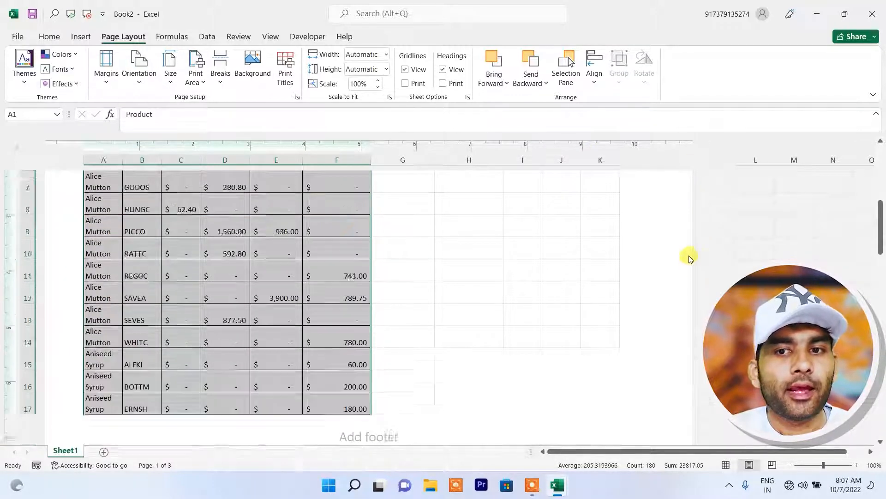
Switch the sheet back to Normal view and look over the rows of the sales table.
{"action": "left_click", "coordinate": [46, 35]}
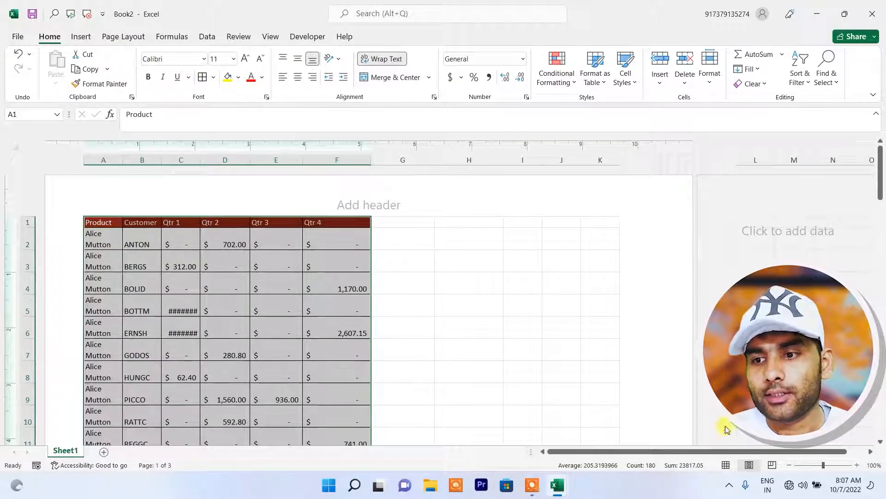
{"action": "left_click", "coordinate": [725, 464]}
{"action": "scroll", "coordinate": [350, 322], "scroll_direction": "down", "scroll_amount": 3}
{"action": "scroll", "coordinate": [346, 314], "scroll_direction": "up", "scroll_amount": 3}
{"action": "scroll", "coordinate": [18, 349], "scroll_direction": "down", "scroll_amount": 2}
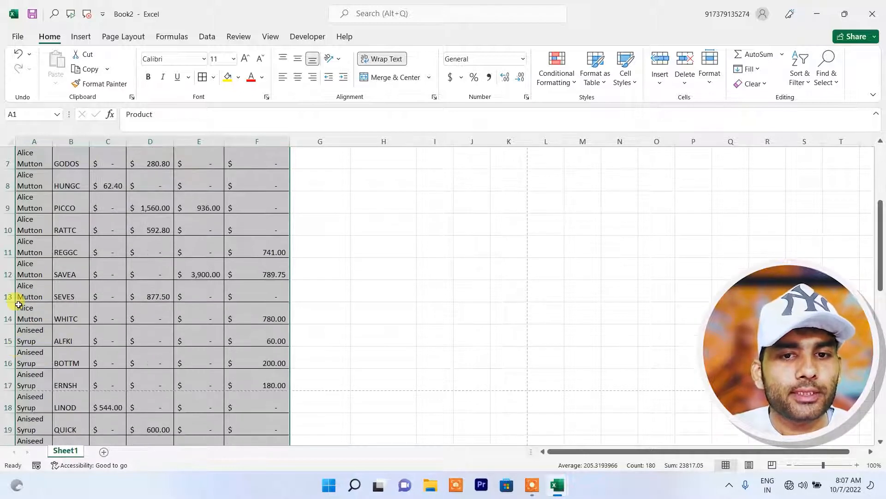
Move the Aniseed Syrup and Boston Crab Meat rows, A15 to F30, beside the table starting at cell G2.
{"action": "left_click_drag", "start_coordinate": [23, 334], "coordinate": [267, 403]}
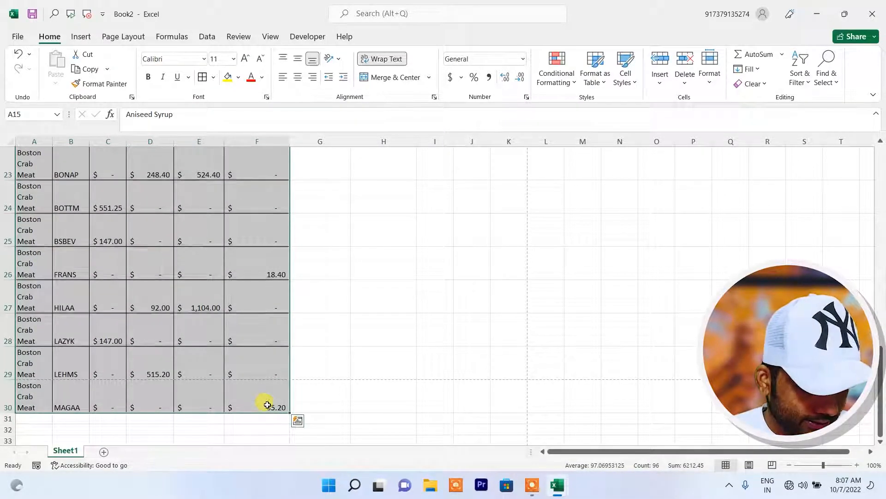
{"action": "key", "text": "ctrl+x"}
{"action": "scroll", "coordinate": [301, 266], "scroll_direction": "up", "scroll_amount": 5}
{"action": "scroll", "coordinate": [301, 266], "scroll_direction": "up", "scroll_amount": 3}
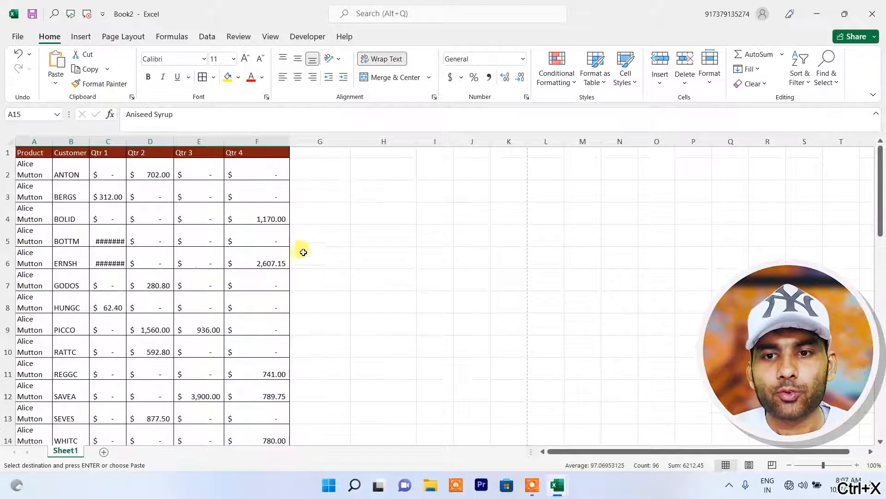
{"action": "left_click", "coordinate": [299, 174]}
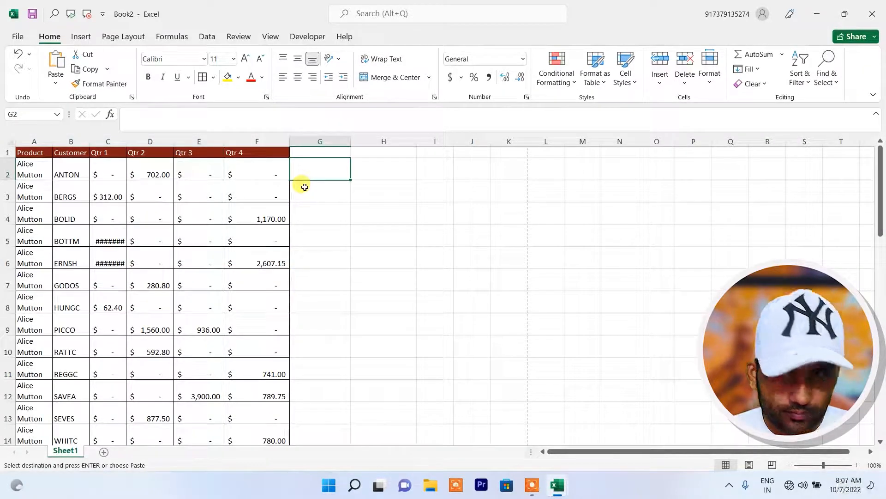
{"action": "key", "text": "ctrl+v"}
{"action": "scroll", "coordinate": [452, 282], "scroll_direction": "down", "scroll_amount": 4}
{"action": "scroll", "coordinate": [443, 273], "scroll_direction": "up", "scroll_amount": 3}
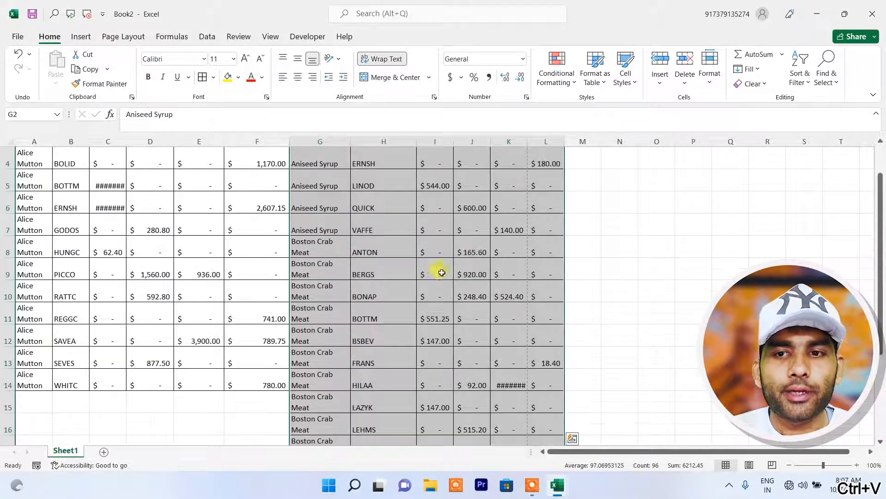
{"action": "scroll", "coordinate": [192, 386], "scroll_direction": "down", "scroll_amount": 1}
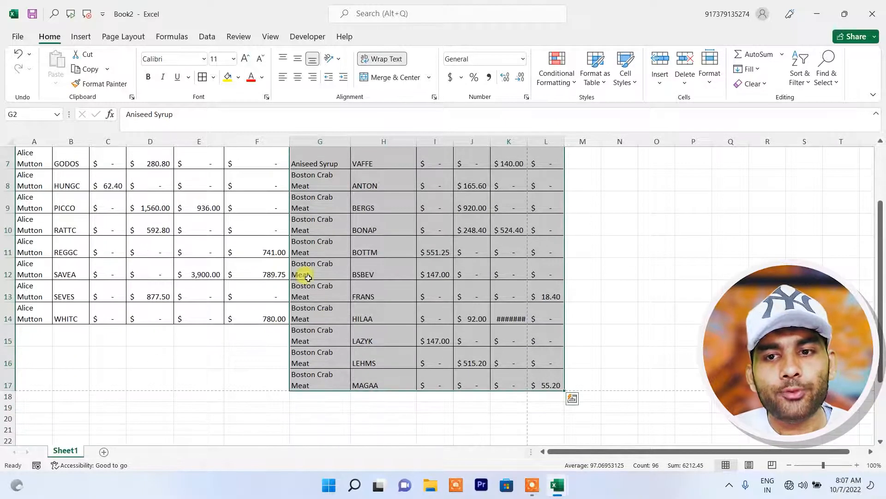
{"action": "scroll", "coordinate": [160, 353], "scroll_direction": "up", "scroll_amount": 2}
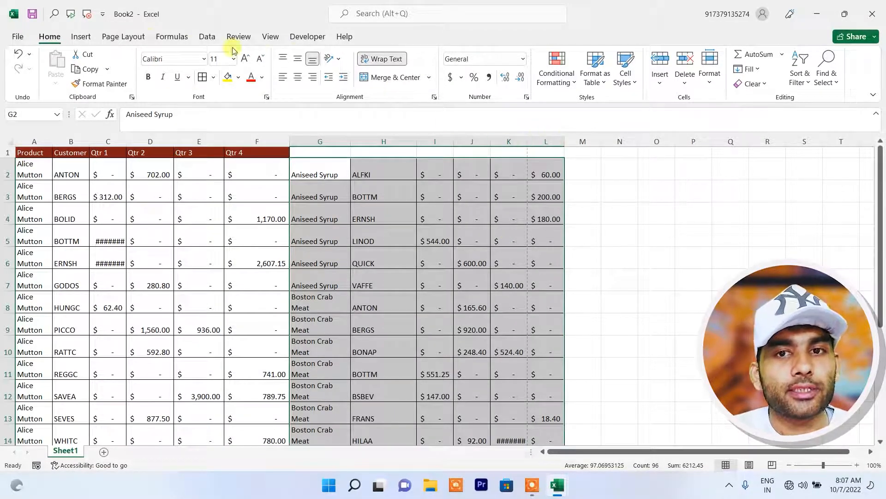
Choose Landscape orientation for the widened table and examine its page division in Page Layout view.
{"action": "left_click", "coordinate": [132, 38]}
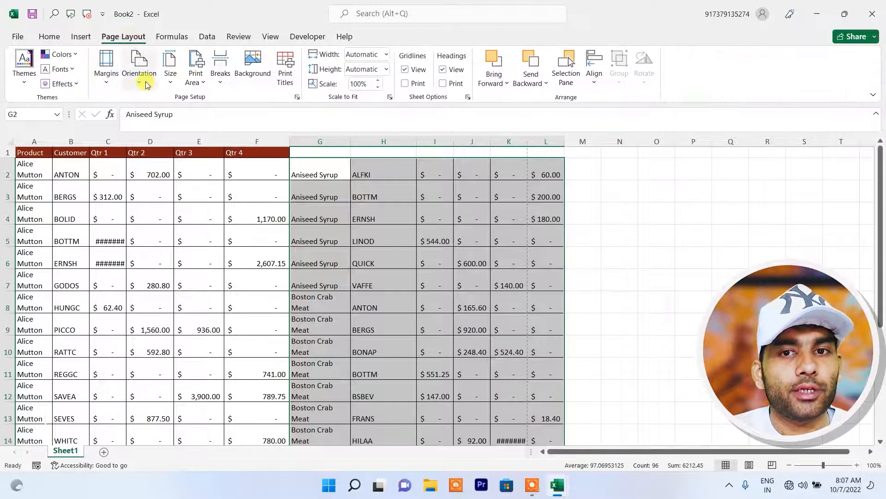
{"action": "left_click", "coordinate": [141, 77]}
{"action": "left_click", "coordinate": [158, 136]}
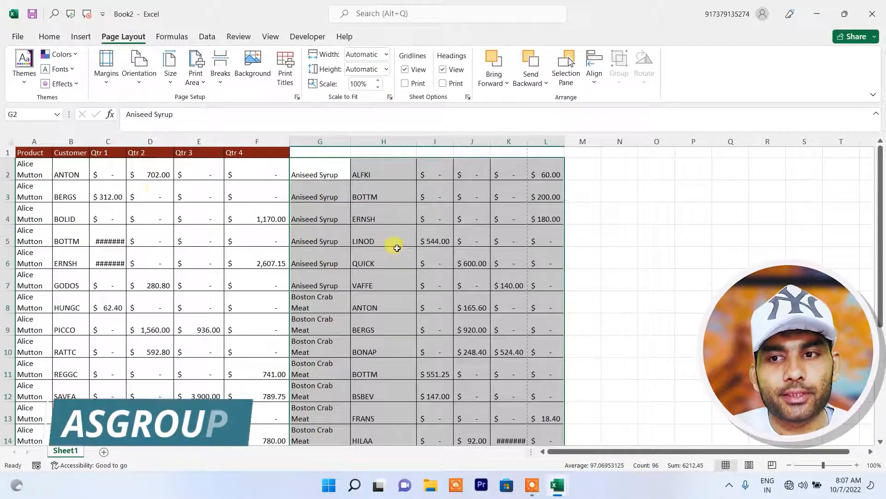
{"action": "left_click", "coordinate": [745, 466]}
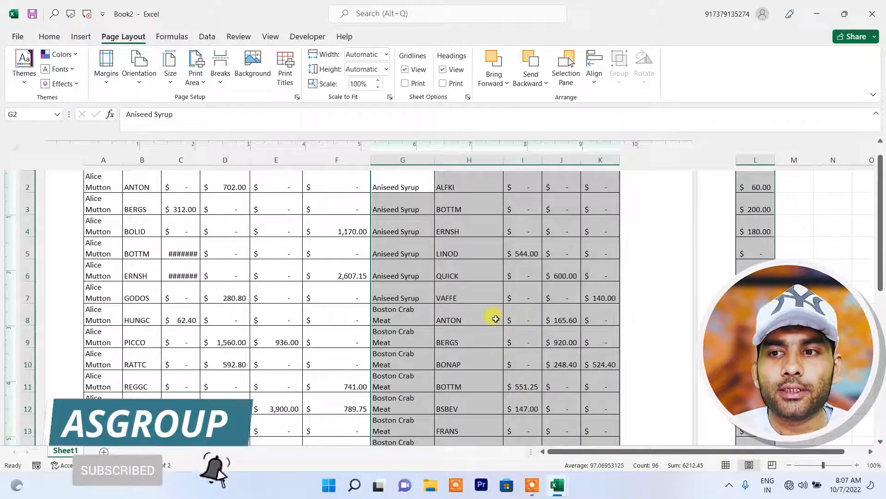
{"action": "scroll", "coordinate": [600, 290], "scroll_direction": "up", "scroll_amount": 2}
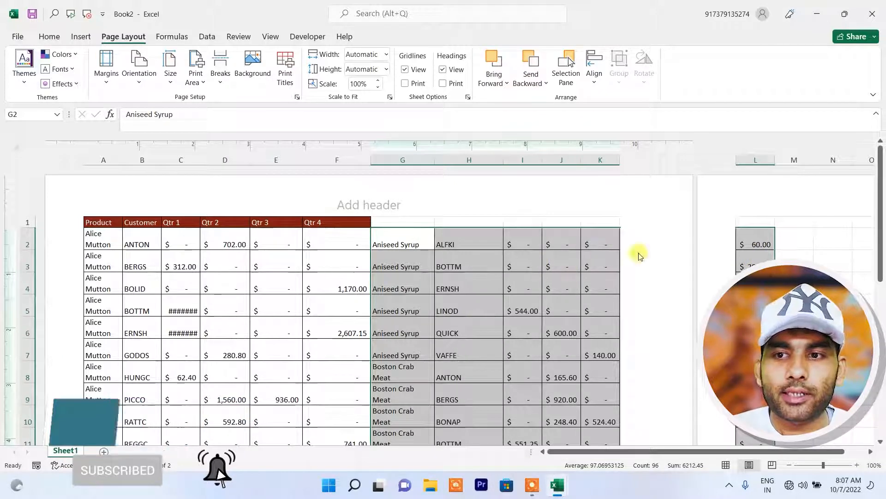
{"action": "scroll", "coordinate": [623, 254], "scroll_direction": "down", "scroll_amount": 5}
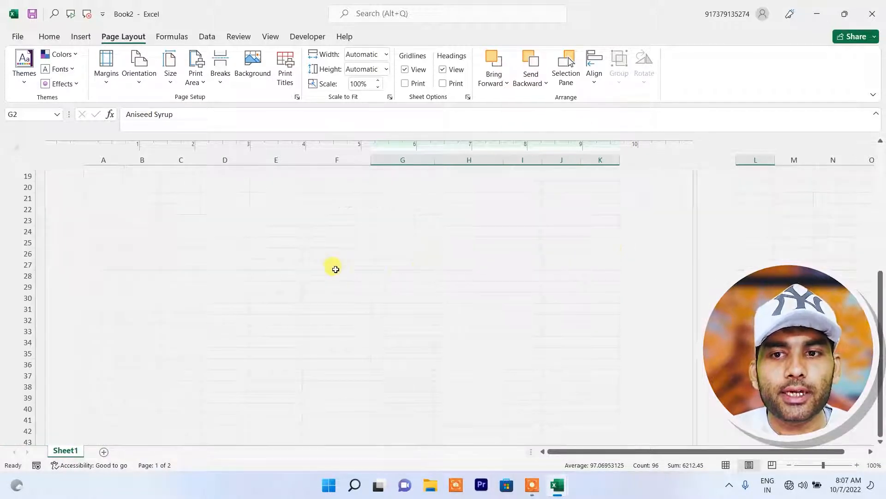
{"action": "scroll", "coordinate": [336, 269], "scroll_direction": "up", "scroll_amount": 3}
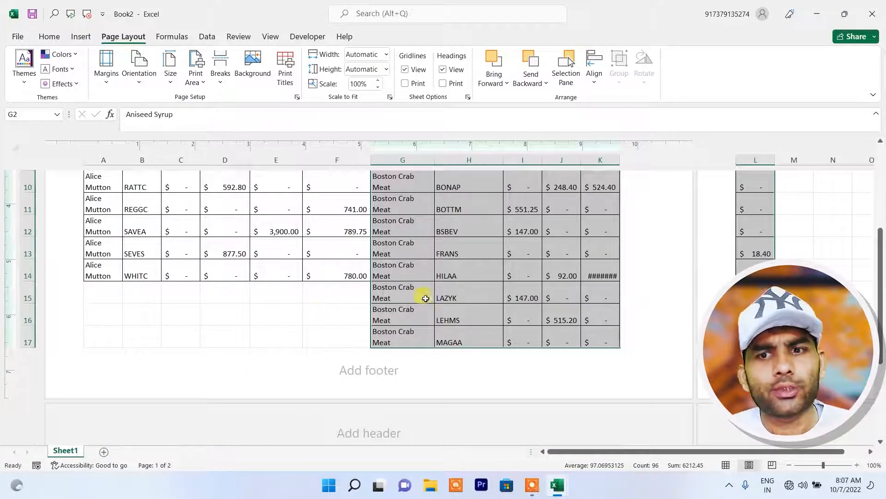
{"action": "scroll", "coordinate": [437, 297], "scroll_direction": "up", "scroll_amount": 3}
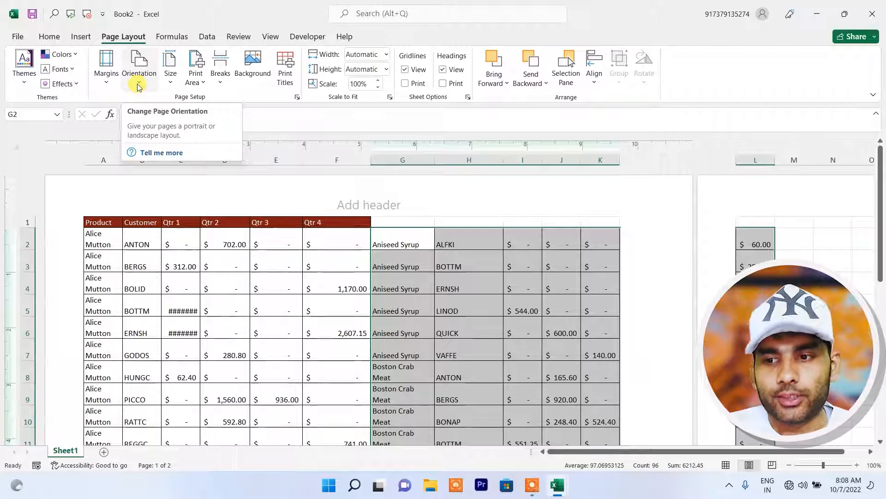
Return the sheet to Normal view and undo the move of the product rows to G2.
{"action": "left_click", "coordinate": [725, 465]}
{"action": "key", "text": "ctrl+z"}
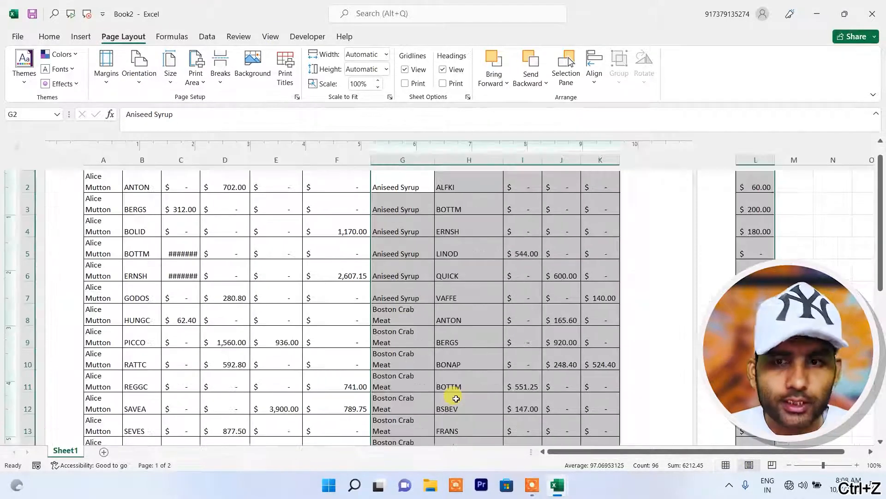
{"action": "key", "text": "ctrl+z"}
{"action": "scroll", "coordinate": [454, 395], "scroll_direction": "up", "scroll_amount": 1}
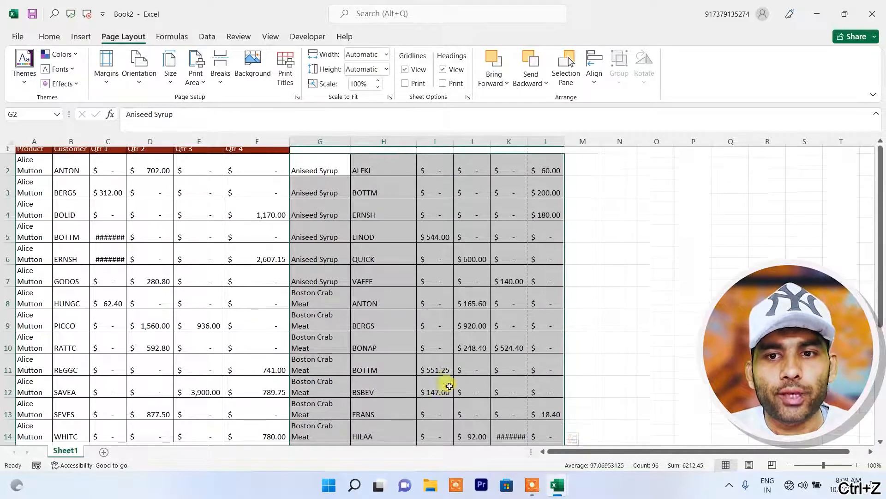
{"action": "key", "text": "ctrl+z"}
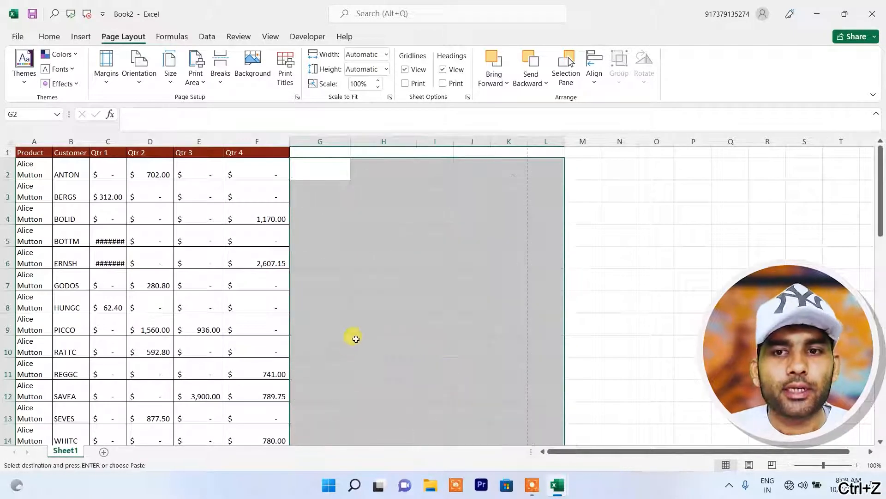
Undo the earlier move of the sales table to A1 and clear the pending cut selection.
{"action": "left_click", "coordinate": [199, 277]}
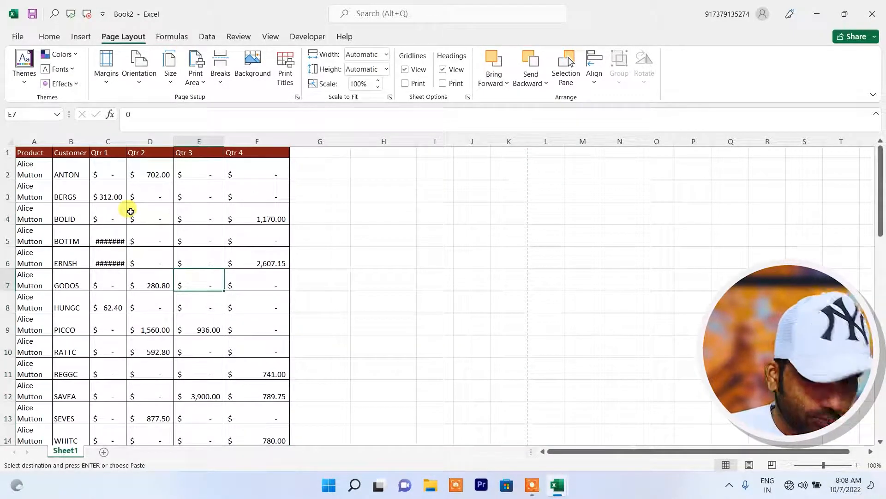
{"action": "key", "text": "ctrl+z"}
{"action": "key", "text": "ctrl+z"}
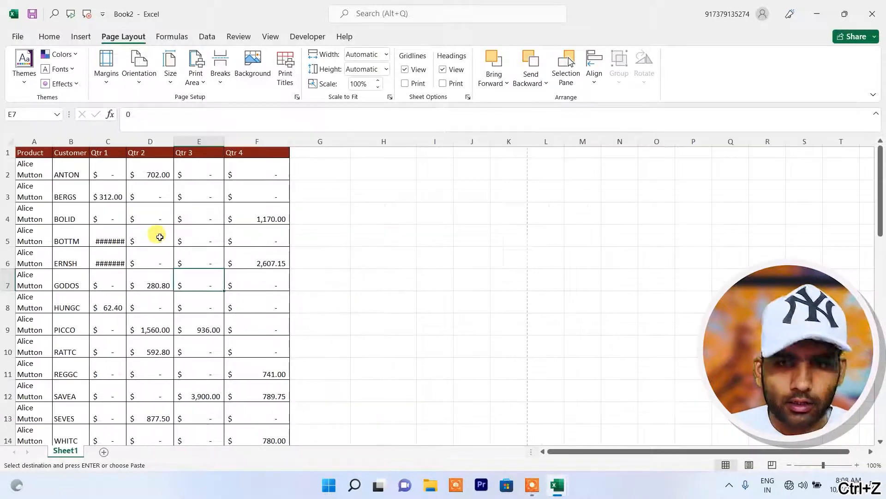
{"action": "key", "text": "ctrl+z"}
{"action": "left_click", "coordinate": [526, 277]}
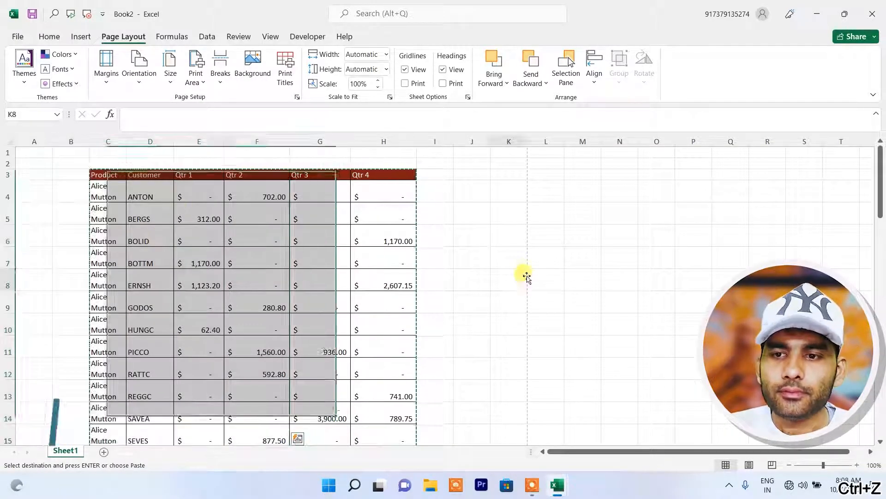
{"action": "type", "text": "a"}
{"action": "key", "text": "BackSpace"}
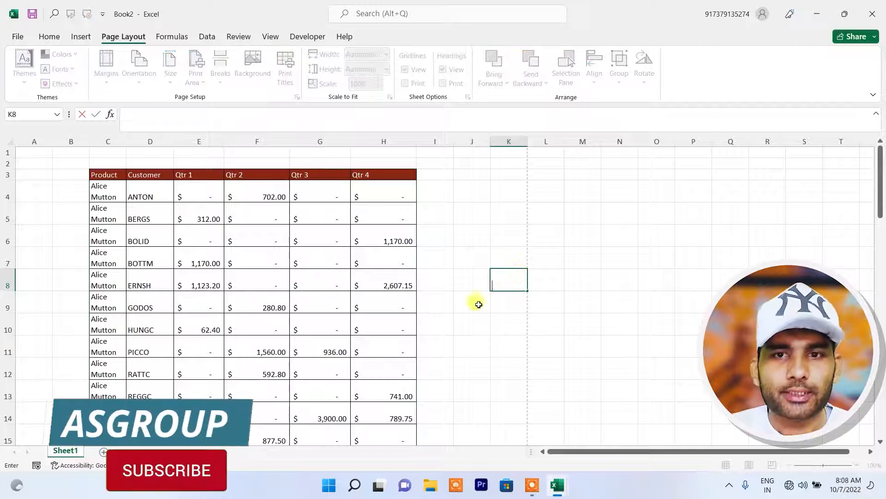
{"action": "left_click", "coordinate": [329, 324]}
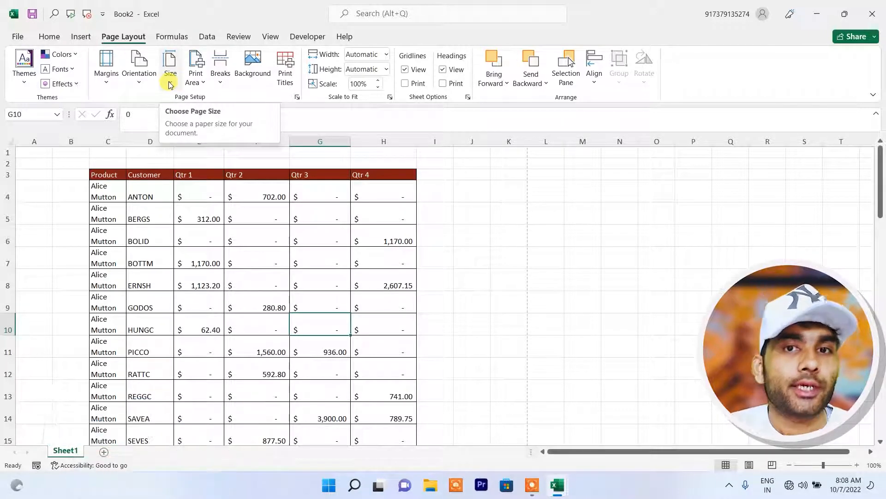
Review the available paper sizes without choosing one, and look over the table's page breaks.
{"action": "left_click", "coordinate": [170, 82]}
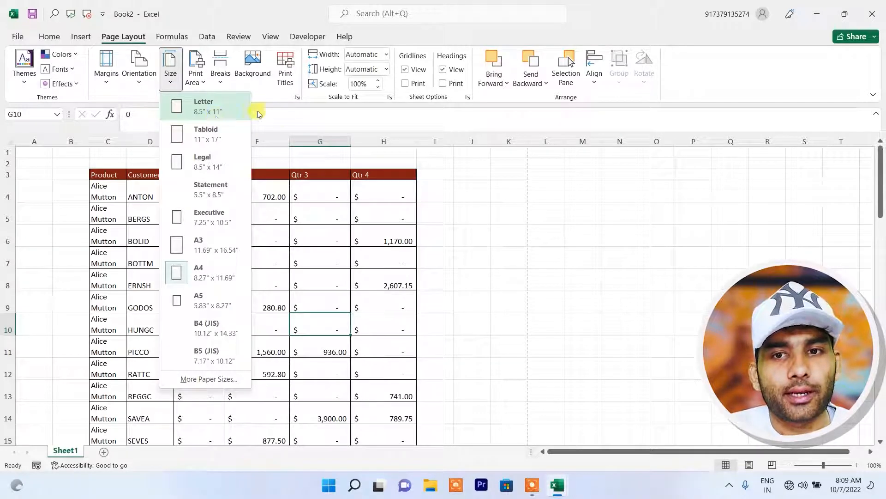
{"action": "left_click", "coordinate": [349, 210]}
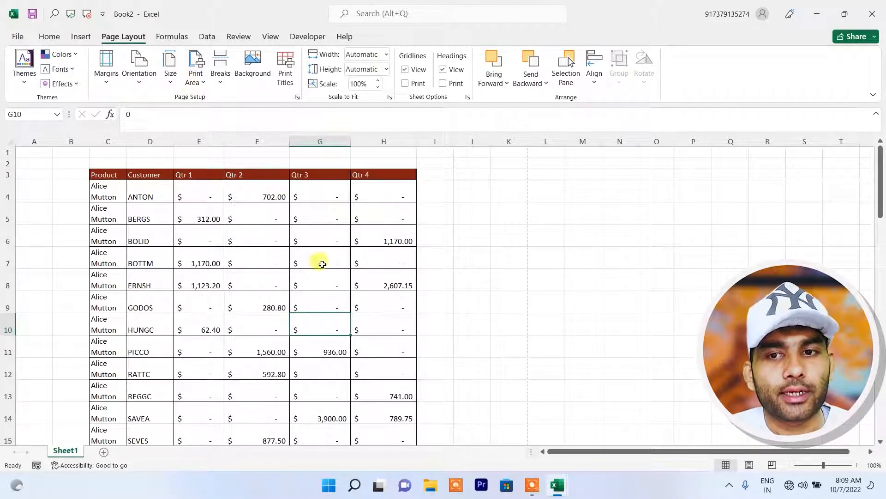
{"action": "scroll", "coordinate": [412, 272], "scroll_direction": "down", "scroll_amount": 12}
{"action": "scroll", "coordinate": [418, 261], "scroll_direction": "up", "scroll_amount": 9}
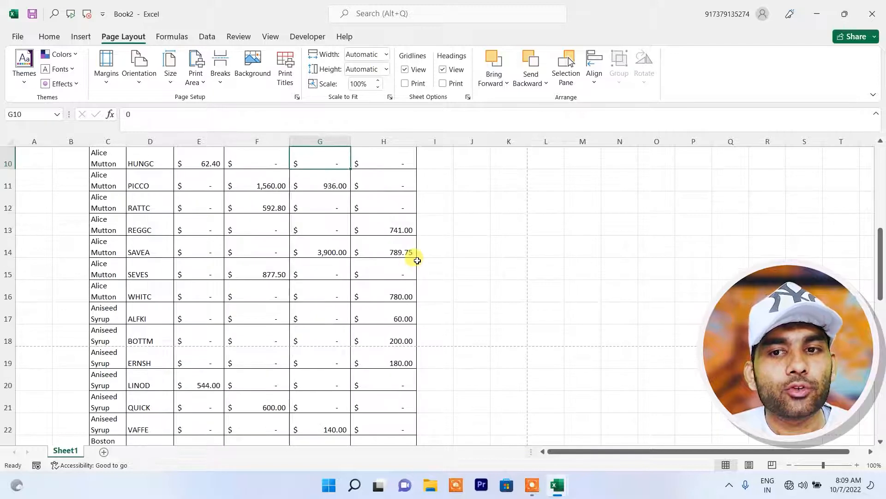
{"action": "scroll", "coordinate": [413, 254], "scroll_direction": "up", "scroll_amount": 3}
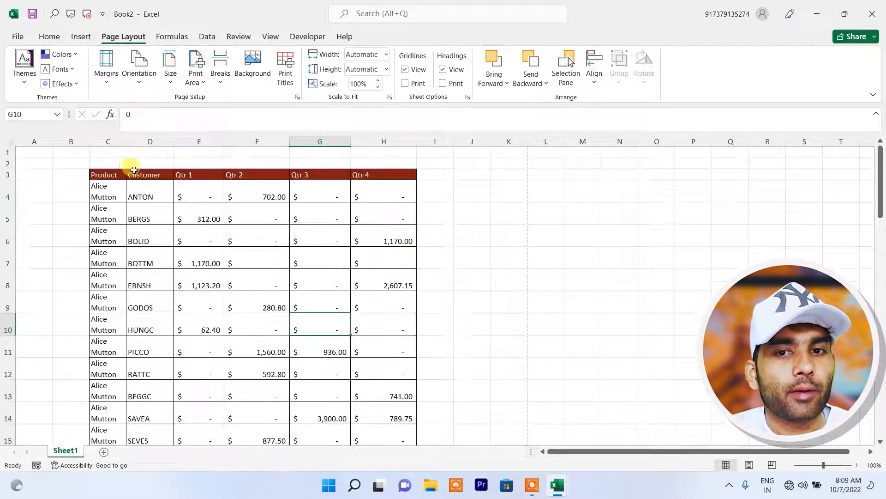
Set the first part of the sales table, C3 to H11, as the print area and look over the sheet.
{"action": "left_click_drag", "start_coordinate": [102, 175], "coordinate": [392, 337]}
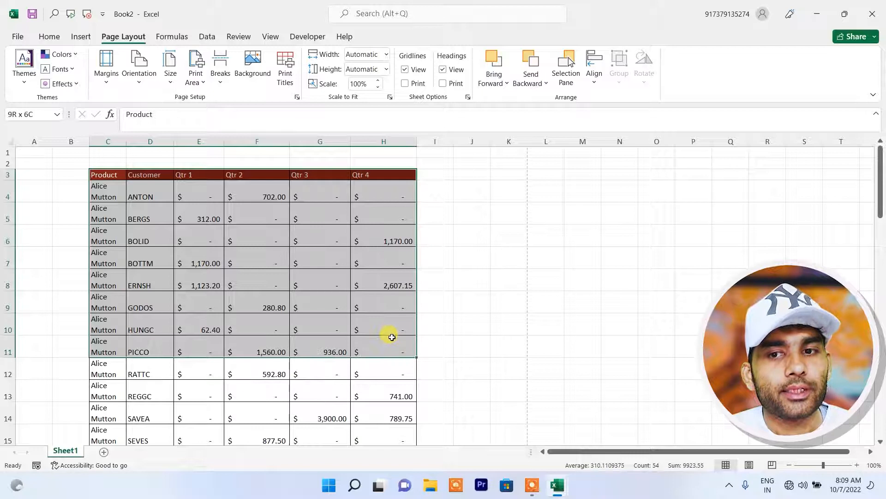
{"action": "left_click", "coordinate": [200, 81]}
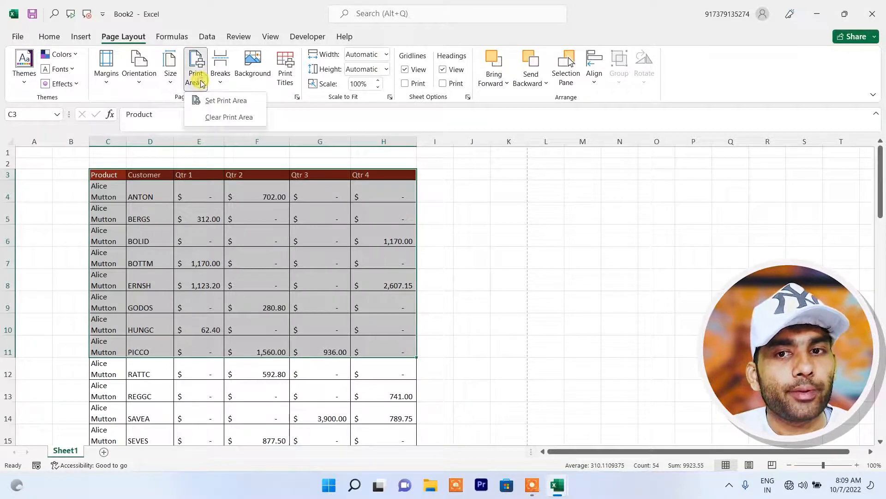
{"action": "left_click", "coordinate": [236, 101]}
{"action": "left_click", "coordinate": [464, 284]}
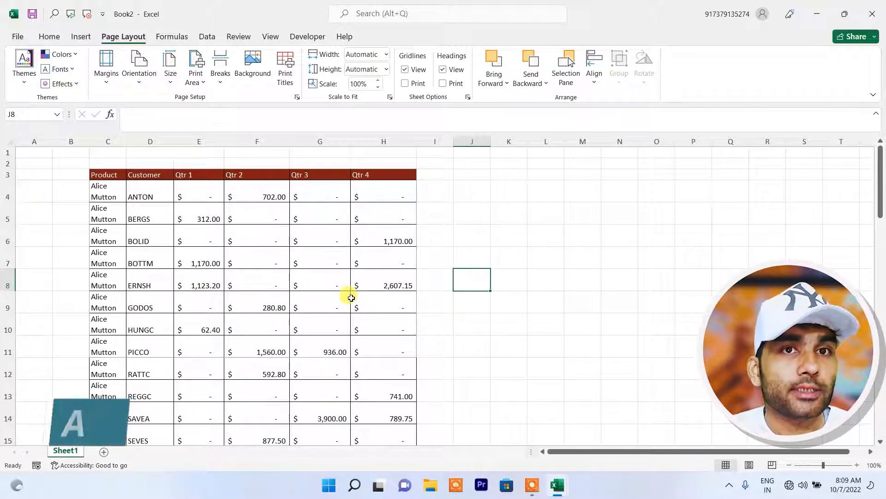
{"action": "scroll", "coordinate": [324, 311], "scroll_direction": "down", "scroll_amount": 4}
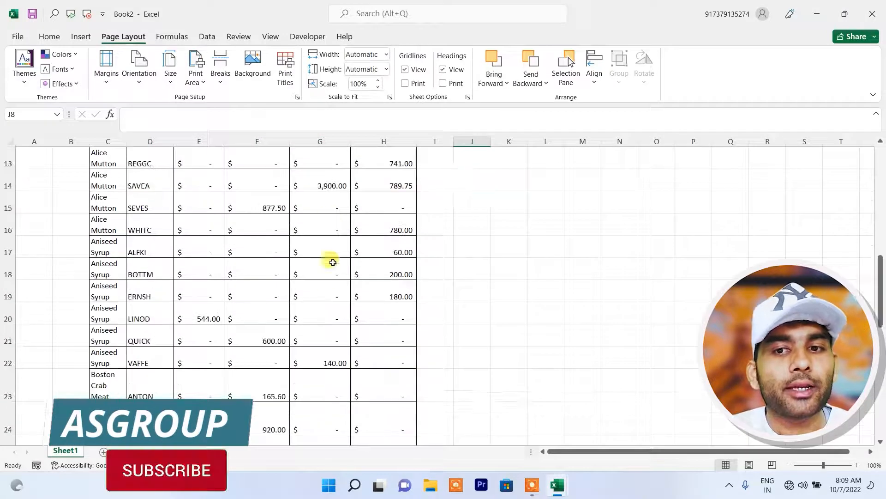
{"action": "scroll", "coordinate": [243, 208], "scroll_direction": "up", "scroll_amount": 4}
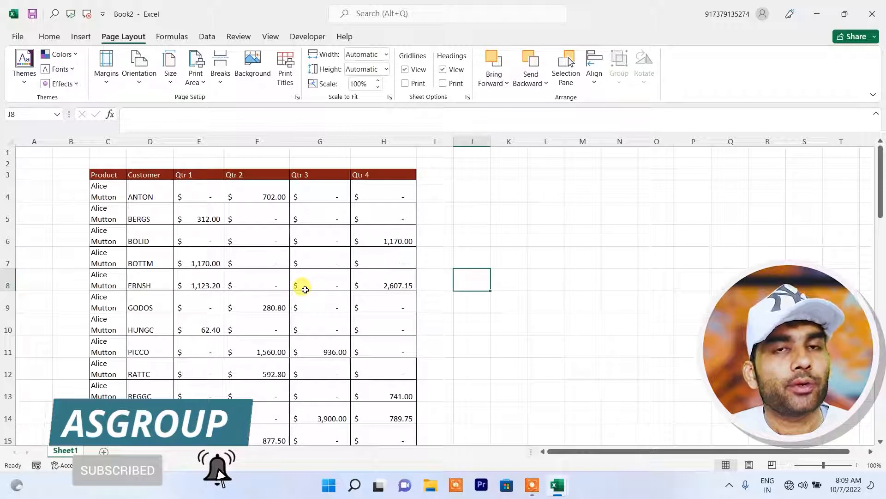
Check the printout of the set range in the print preview, and clear the print area.
{"action": "left_click", "coordinate": [16, 36]}
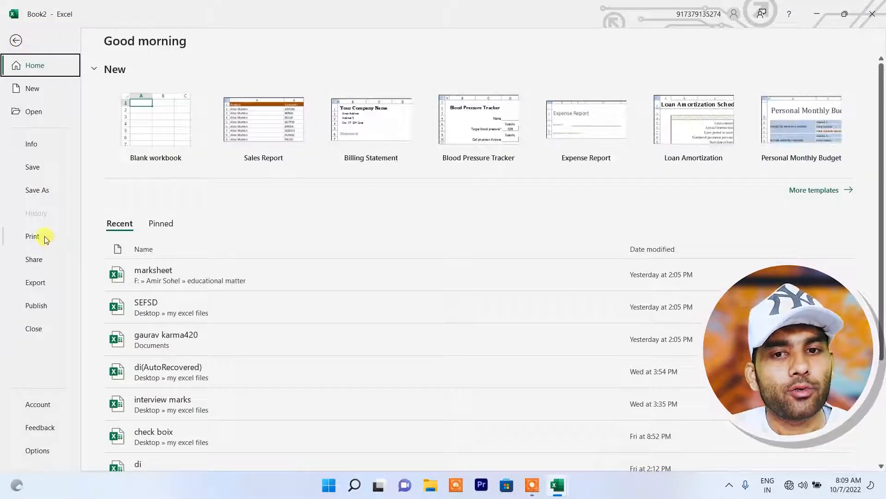
{"action": "left_click", "coordinate": [32, 235]}
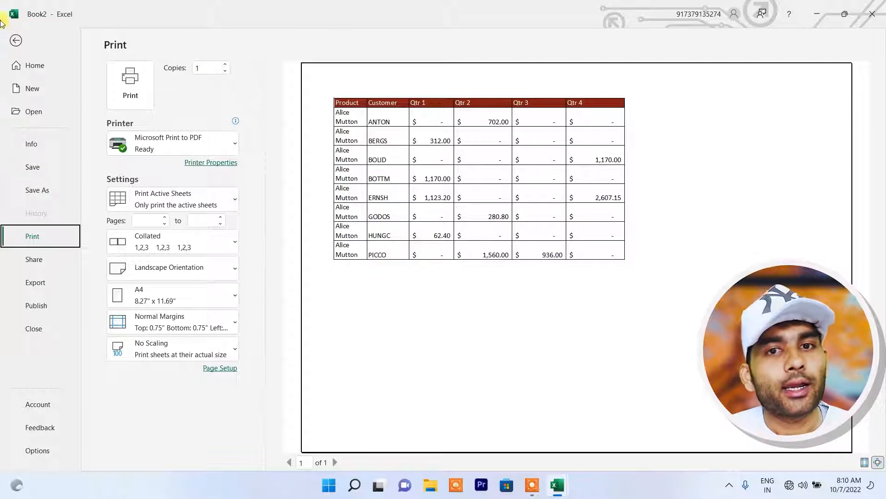
{"action": "left_click", "coordinate": [17, 42]}
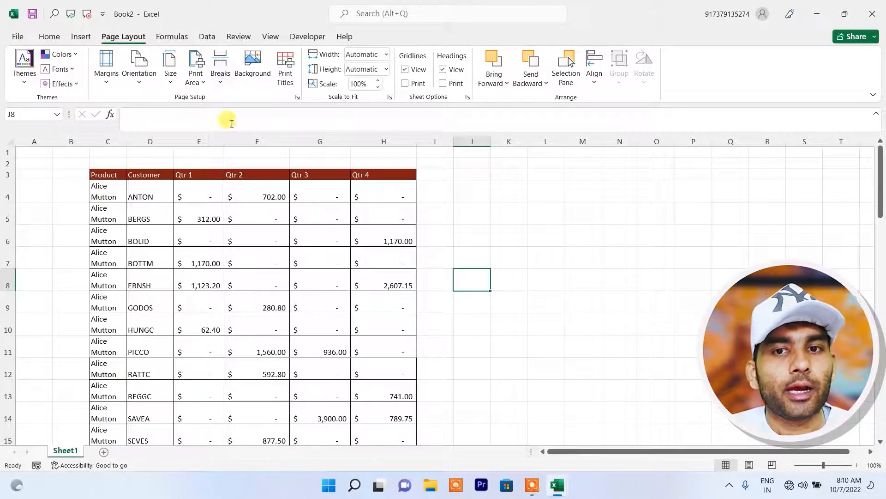
{"action": "left_click", "coordinate": [200, 83]}
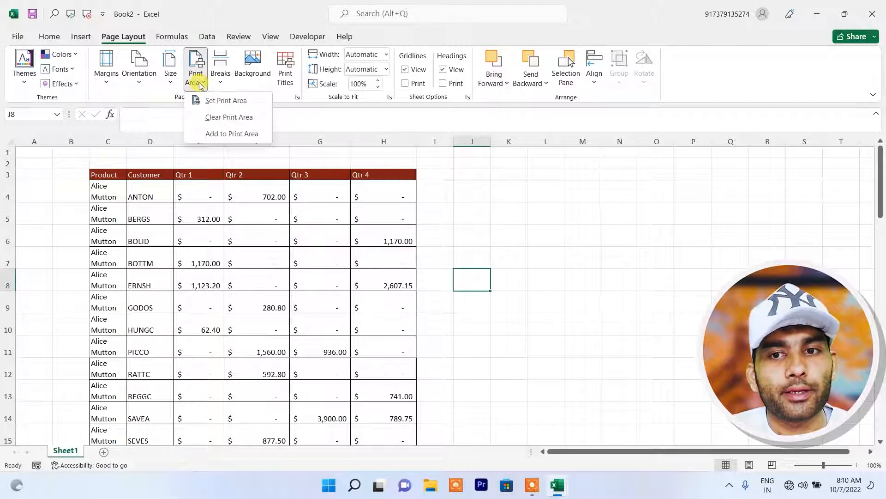
{"action": "left_click", "coordinate": [236, 119]}
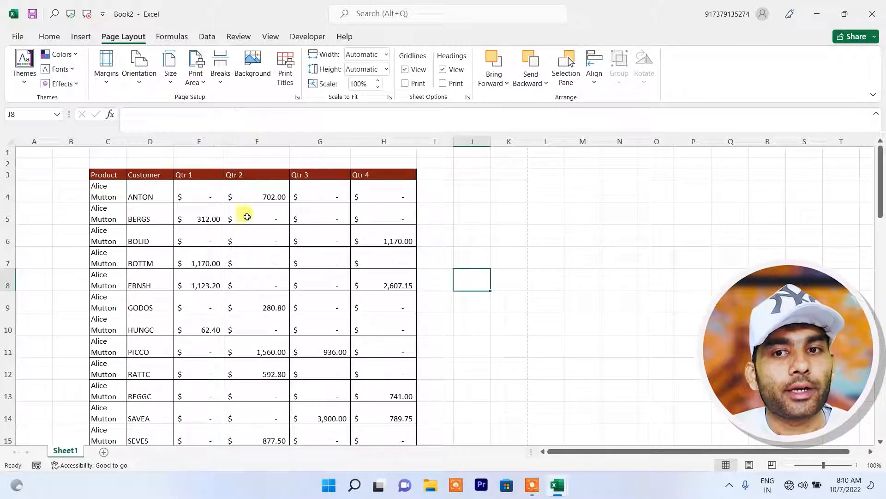
Set the single cell F5 as the print area, accepting the single-cell selection.
{"action": "left_click", "coordinate": [243, 216]}
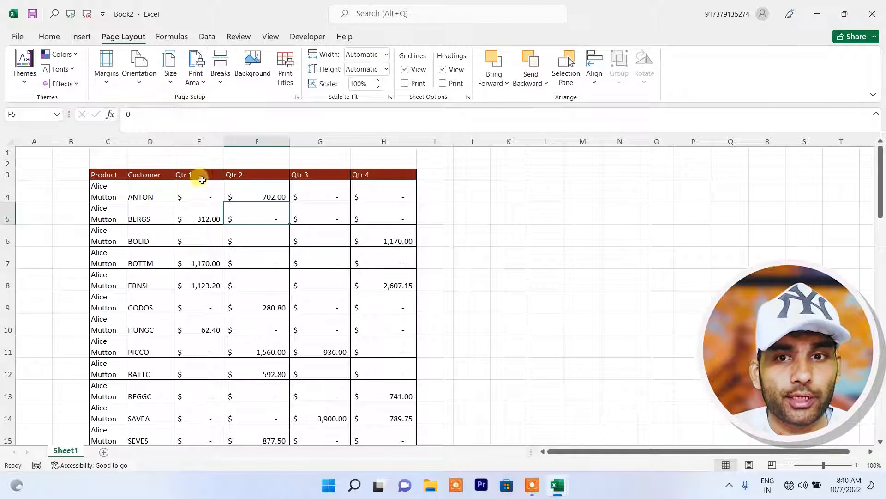
{"action": "left_click", "coordinate": [197, 85]}
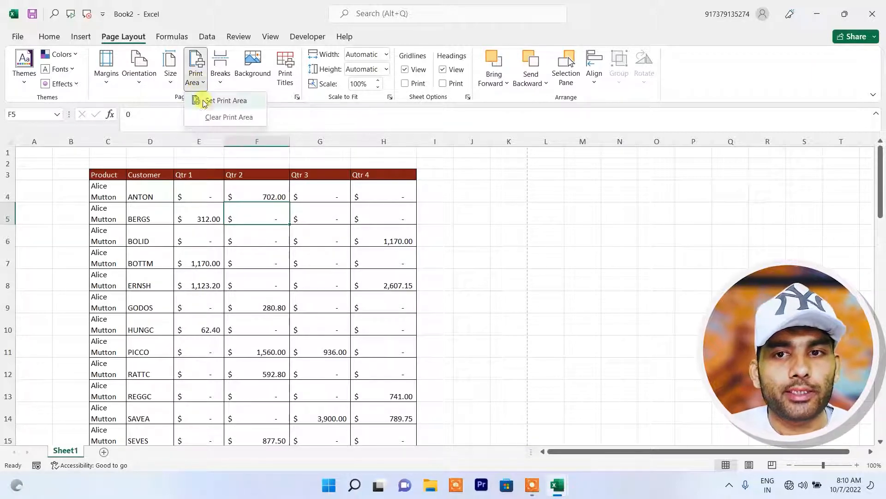
{"action": "left_click", "coordinate": [222, 100]}
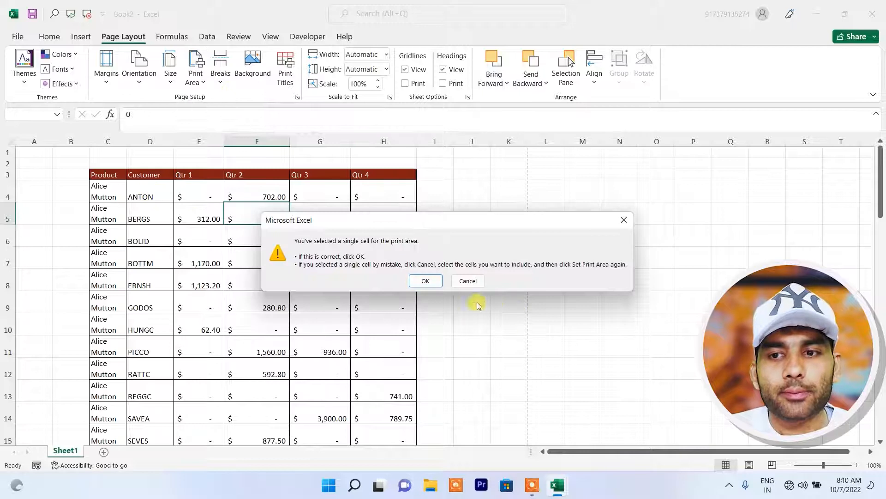
{"action": "left_click", "coordinate": [428, 283]}
Set the range from the Product header to the RATTC row, C3 to H12, as the print area.
{"action": "left_click_drag", "start_coordinate": [106, 174], "coordinate": [390, 358]}
{"action": "left_click", "coordinate": [196, 80]}
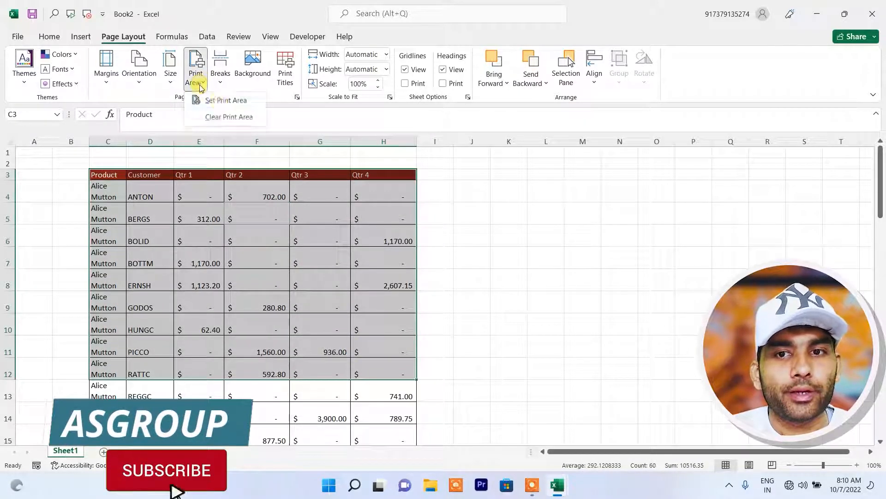
{"action": "left_click", "coordinate": [223, 102]}
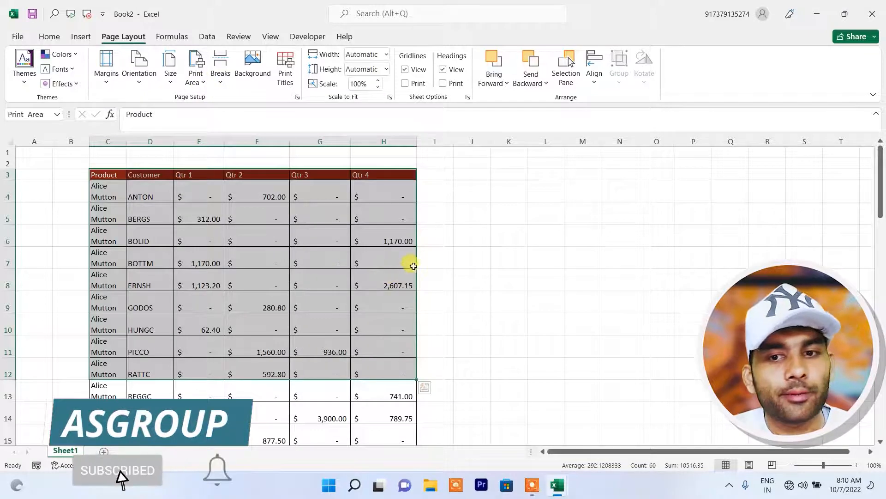
Add the rows from WHITC to VAFFE, C16 to H22, to the existing print area.
{"action": "scroll", "coordinate": [416, 266], "scroll_direction": "down", "scroll_amount": 3}
{"action": "left_click", "coordinate": [151, 307]}
{"action": "left_click_drag", "start_coordinate": [95, 287], "coordinate": [375, 422]}
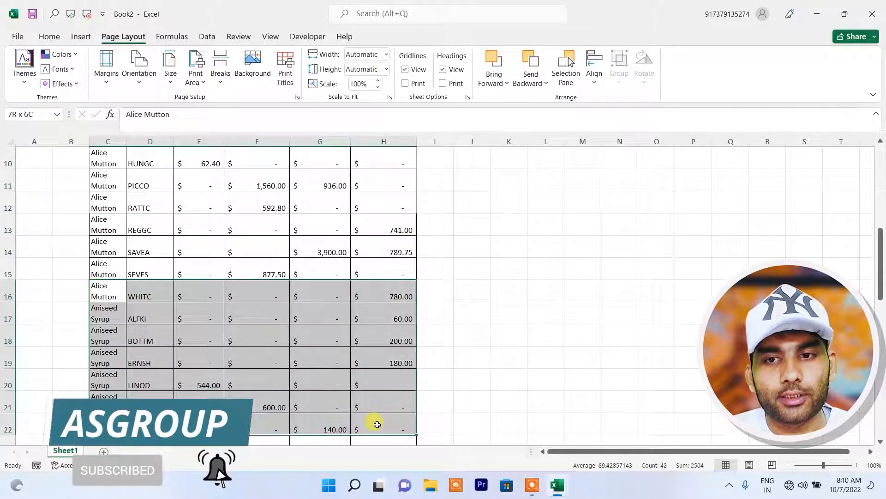
{"action": "left_click", "coordinate": [196, 78]}
{"action": "left_click", "coordinate": [229, 133]}
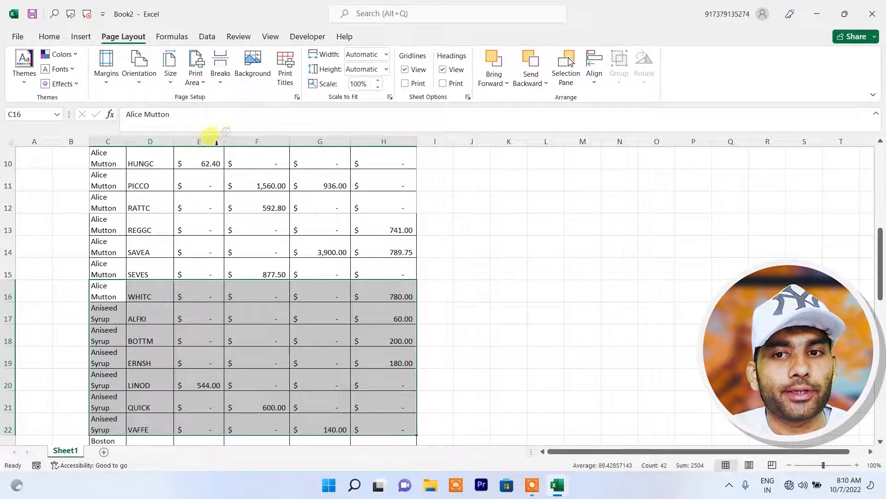
{"action": "scroll", "coordinate": [268, 250], "scroll_direction": "up", "scroll_amount": 3}
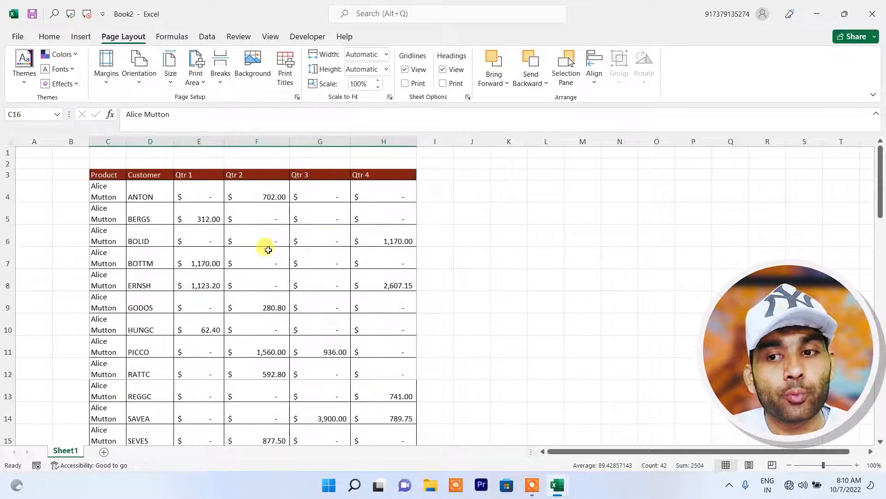
Page through the print preview of the two print areas and return to the sheet.
{"action": "left_click", "coordinate": [19, 37]}
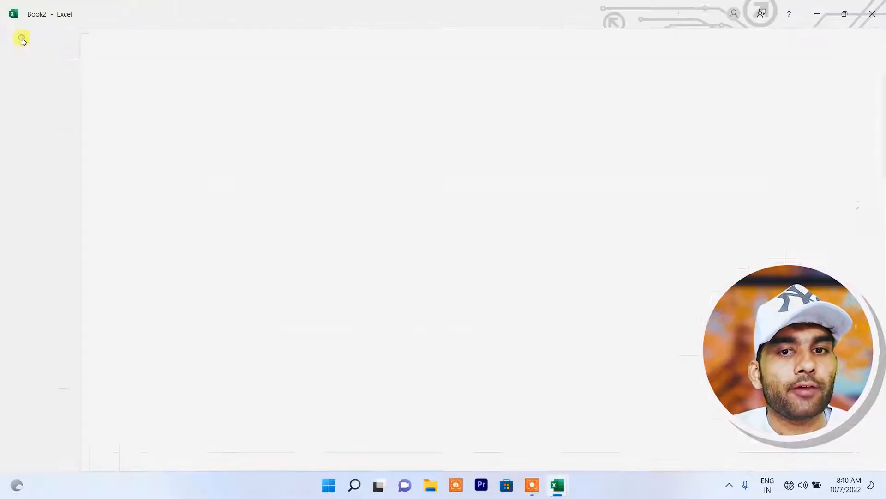
{"action": "left_click", "coordinate": [34, 237]}
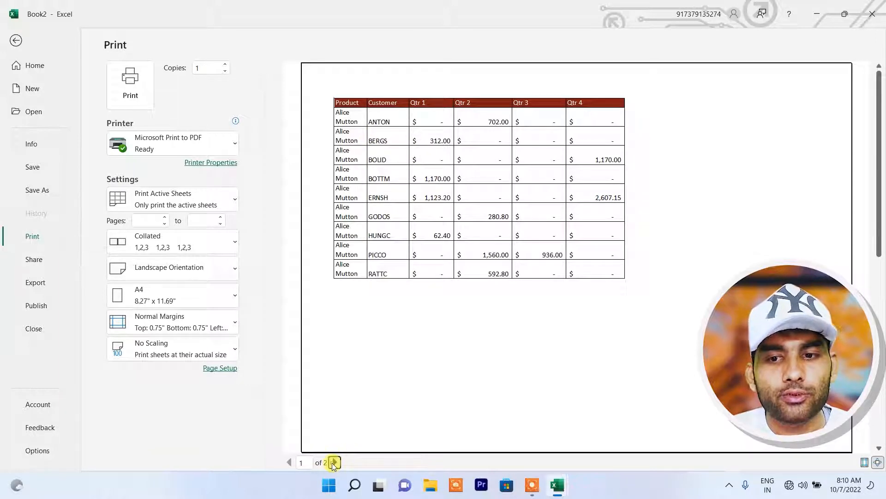
{"action": "left_click", "coordinate": [335, 462]}
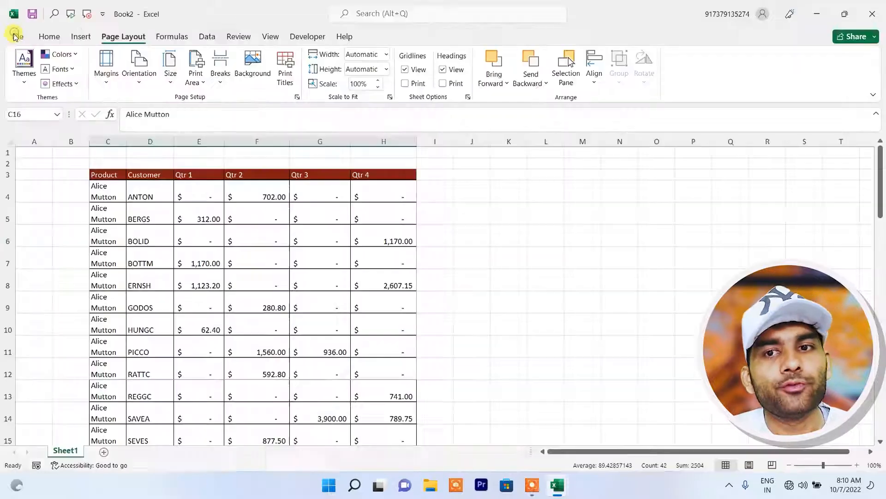
{"action": "left_click", "coordinate": [15, 38]}
Clear the sheet's print areas and deselect the range C16 to H22.
{"action": "left_click", "coordinate": [200, 87]}
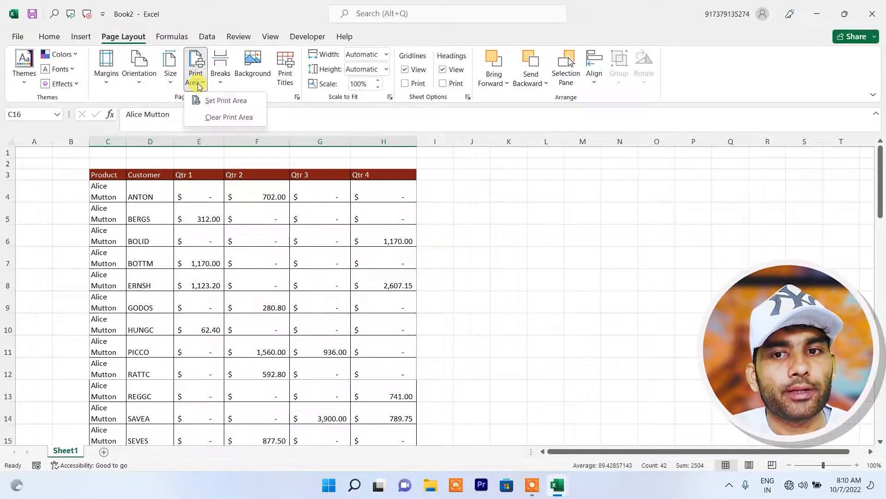
{"action": "left_click", "coordinate": [230, 119]}
{"action": "scroll", "coordinate": [221, 228], "scroll_direction": "down", "scroll_amount": 3}
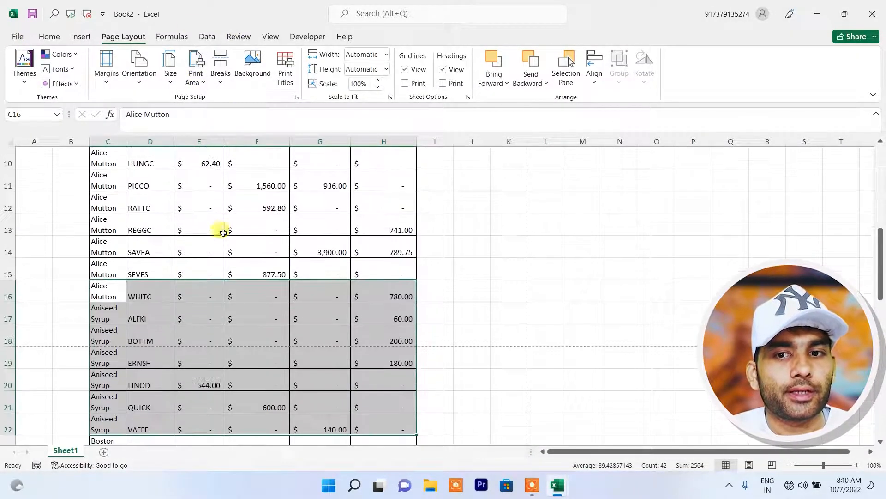
{"action": "left_click", "coordinate": [203, 84]}
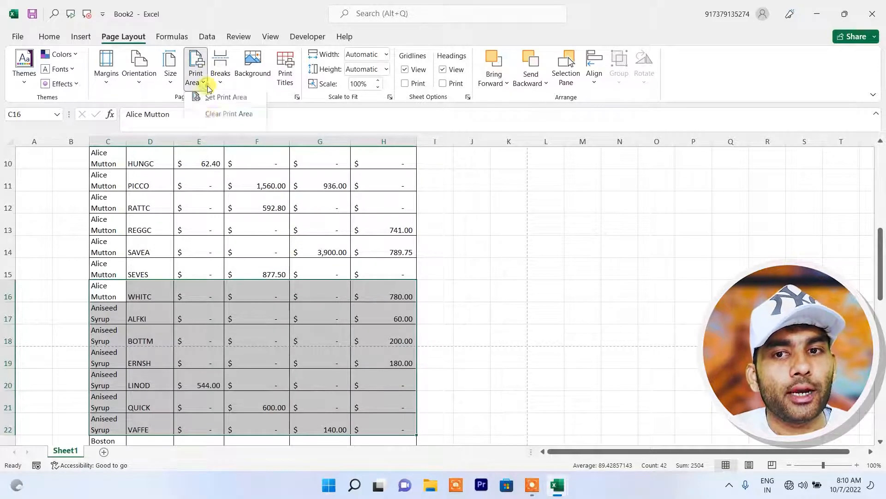
{"action": "left_click", "coordinate": [212, 114]}
{"action": "left_click", "coordinate": [222, 261]}
Page through the print preview of the full table and examine where the page breaks fall on the sheet.
{"action": "scroll", "coordinate": [222, 262], "scroll_direction": "up", "scroll_amount": 3}
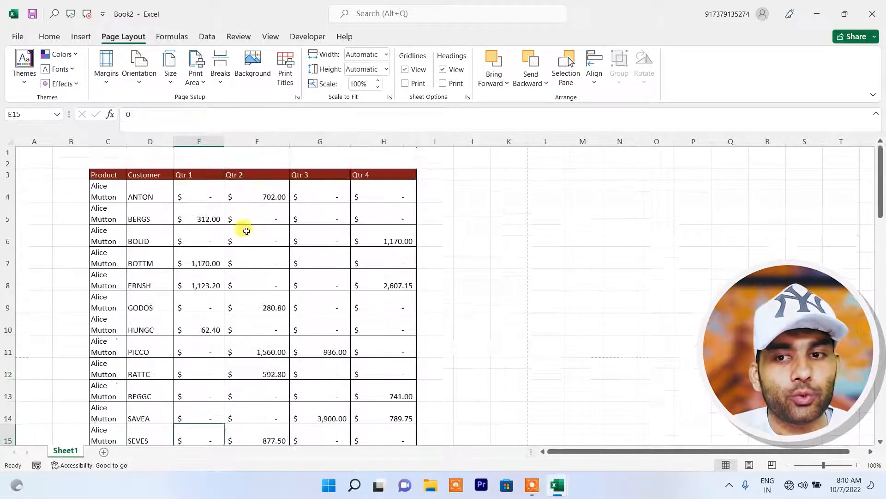
{"action": "left_click", "coordinate": [19, 37]}
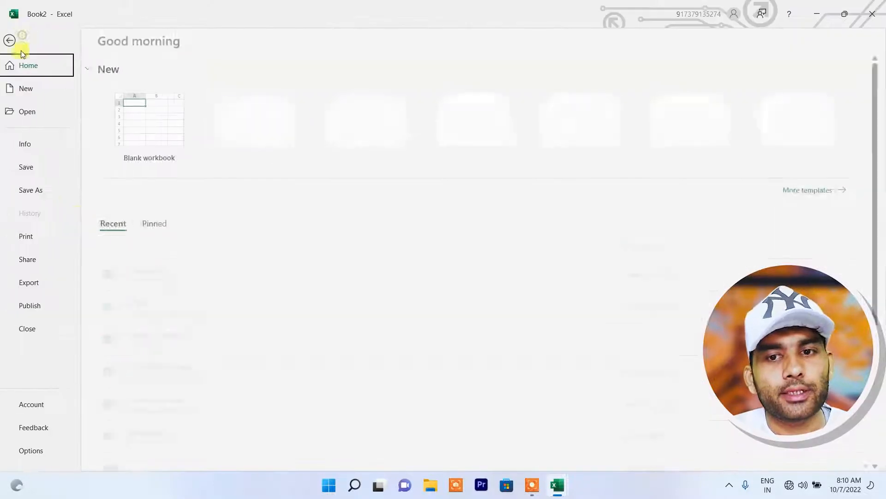
{"action": "left_click", "coordinate": [45, 237]}
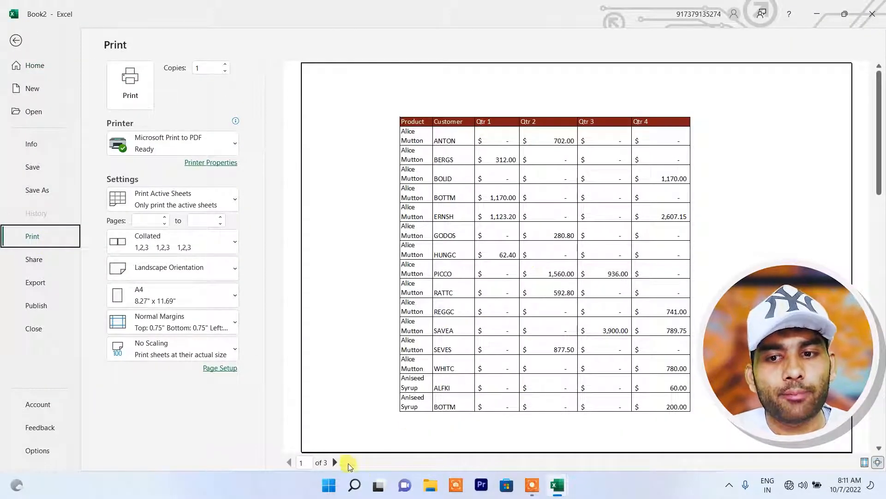
{"action": "left_click", "coordinate": [335, 462]}
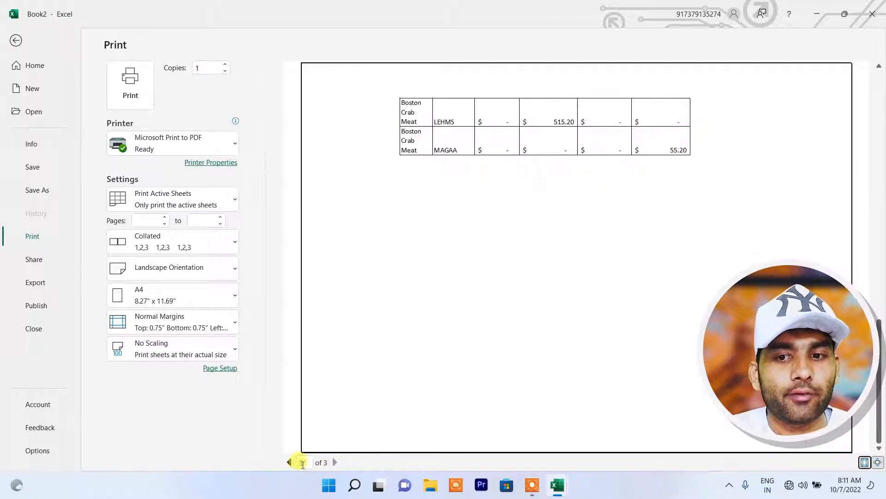
{"action": "left_click", "coordinate": [16, 40]}
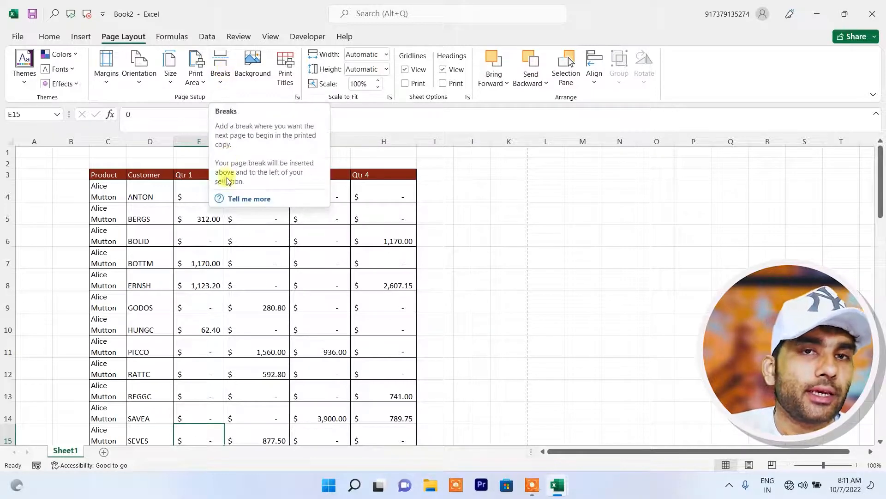
{"action": "scroll", "coordinate": [306, 340], "scroll_direction": "down", "scroll_amount": 3}
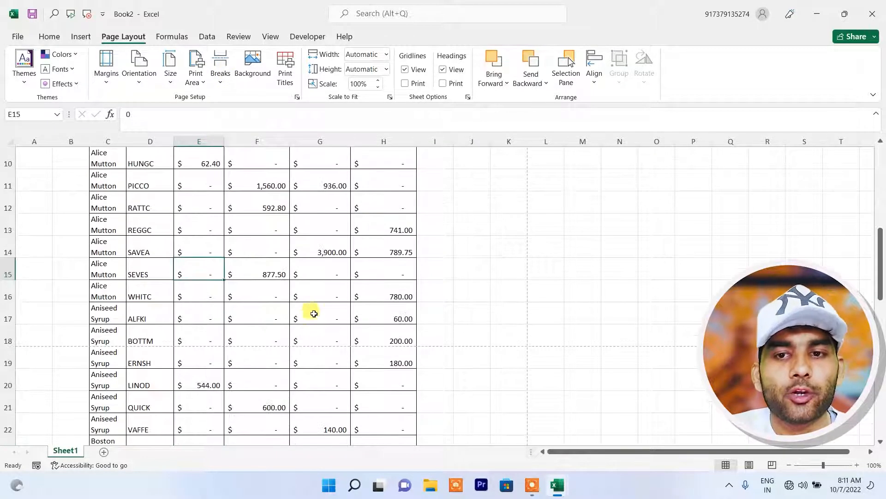
{"action": "scroll", "coordinate": [290, 231], "scroll_direction": "up", "scroll_amount": 3}
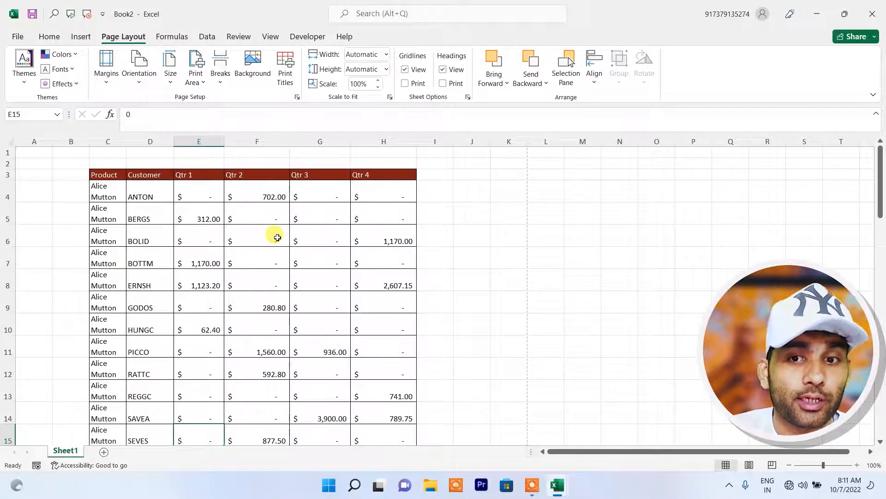
Insert a page break at cell F11, in the PICCO row of the Qtr 2 column.
{"action": "left_click", "coordinate": [245, 283]}
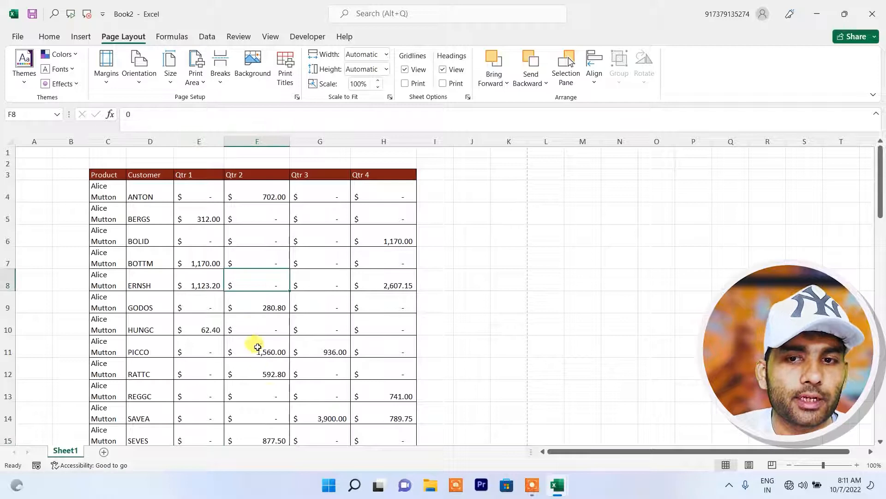
{"action": "left_click", "coordinate": [247, 326]}
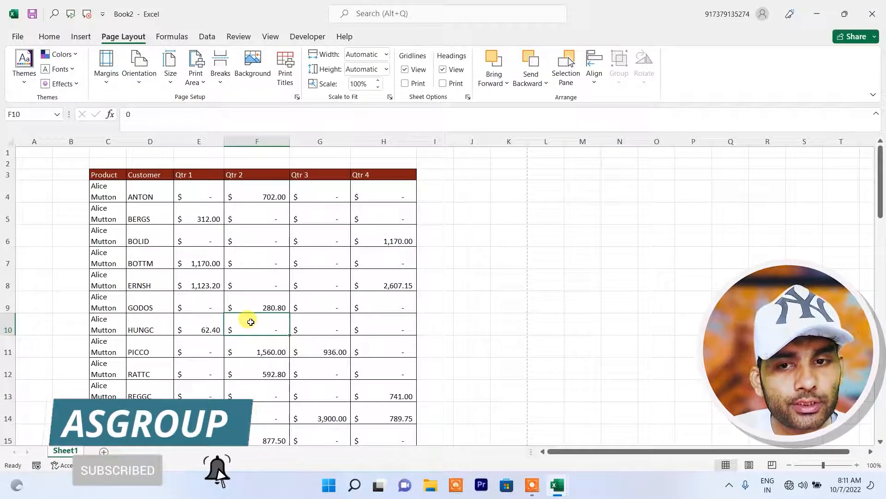
{"action": "scroll", "coordinate": [291, 222], "scroll_direction": "down", "scroll_amount": 3}
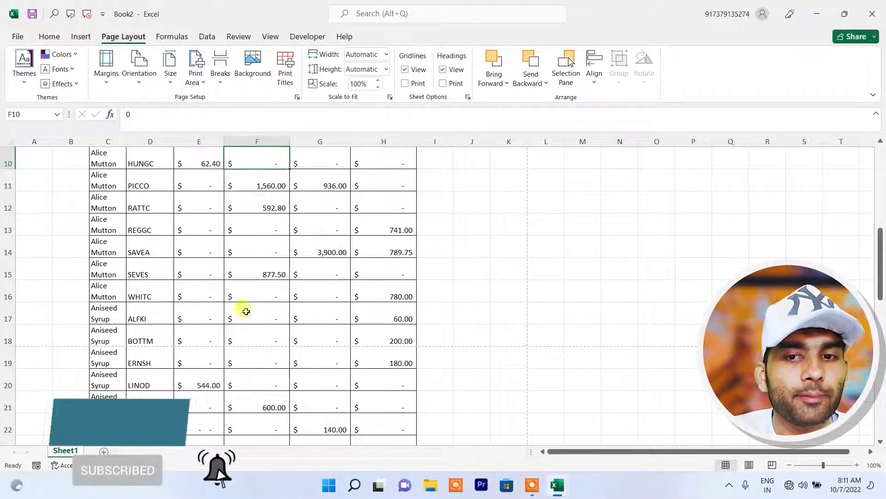
{"action": "scroll", "coordinate": [249, 305], "scroll_direction": "up", "scroll_amount": 3}
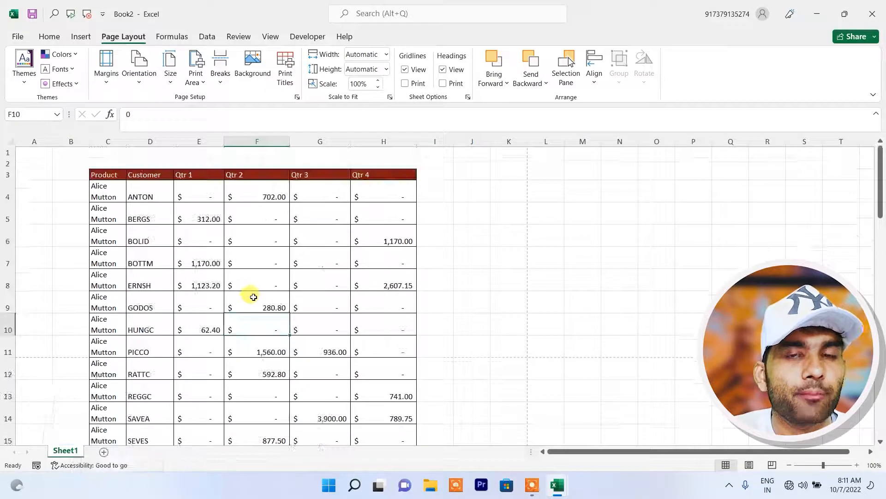
{"action": "left_click", "coordinate": [247, 343]}
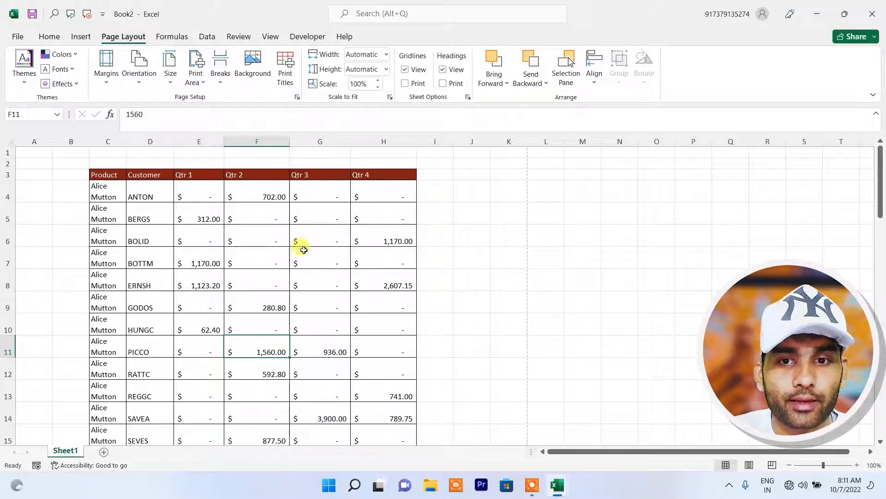
{"action": "left_click", "coordinate": [222, 82]}
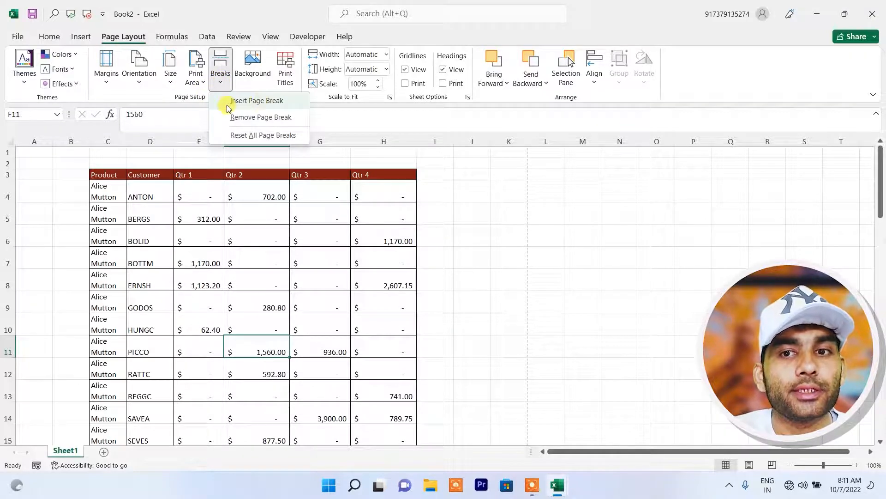
{"action": "left_click", "coordinate": [257, 101]}
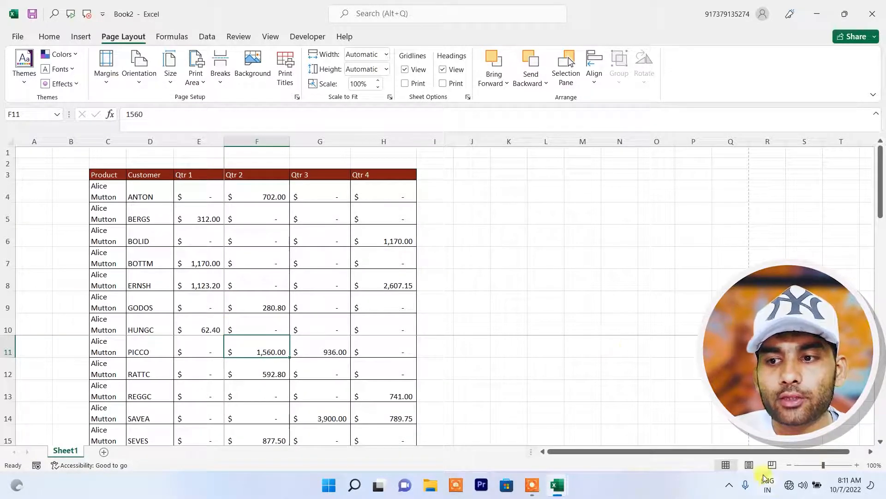
Examine in Page Layout view how the table is split across pages, and return to Normal view.
{"action": "left_click", "coordinate": [749, 465]}
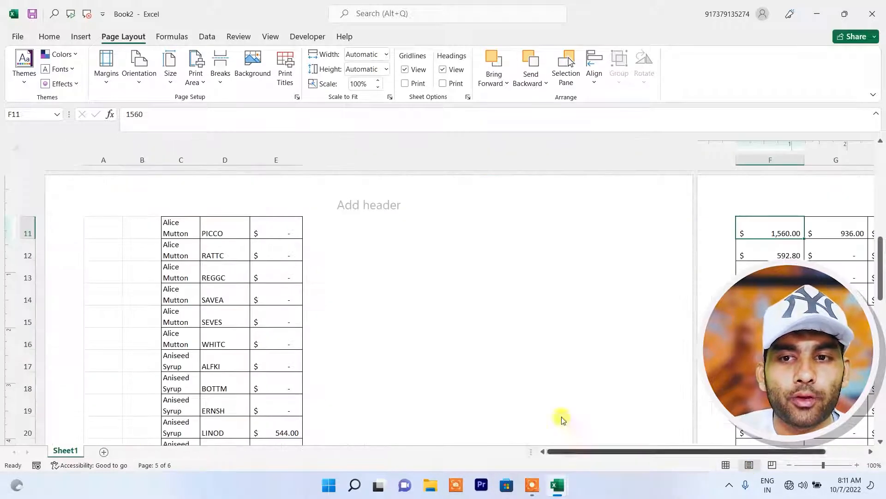
{"action": "scroll", "coordinate": [446, 319], "scroll_direction": "down", "scroll_amount": 8}
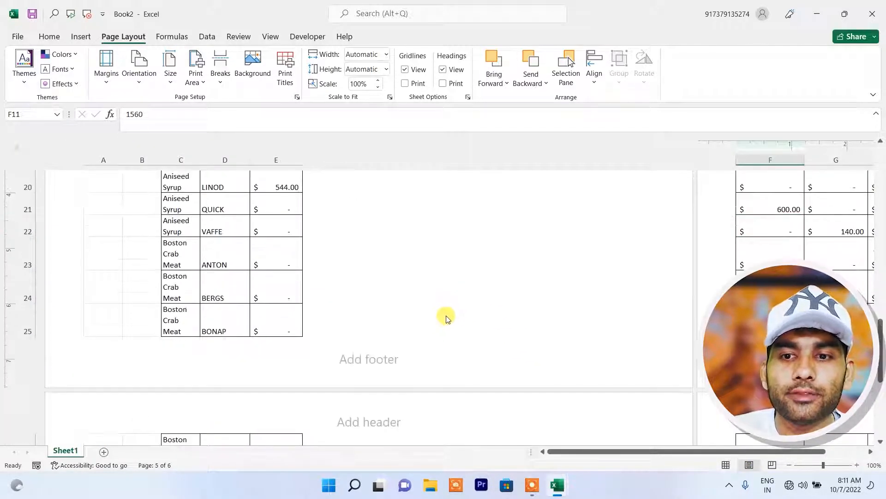
{"action": "scroll", "coordinate": [484, 307], "scroll_direction": "up", "scroll_amount": 4}
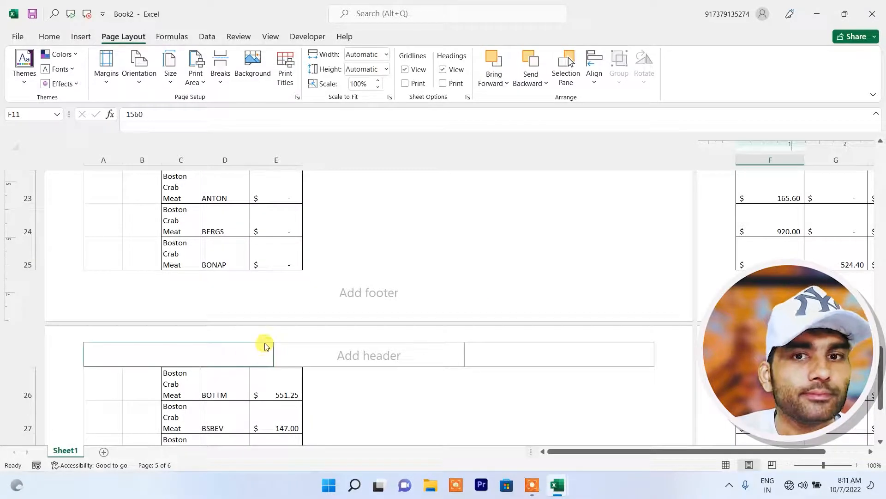
{"action": "scroll", "coordinate": [265, 344], "scroll_direction": "up", "scroll_amount": 5}
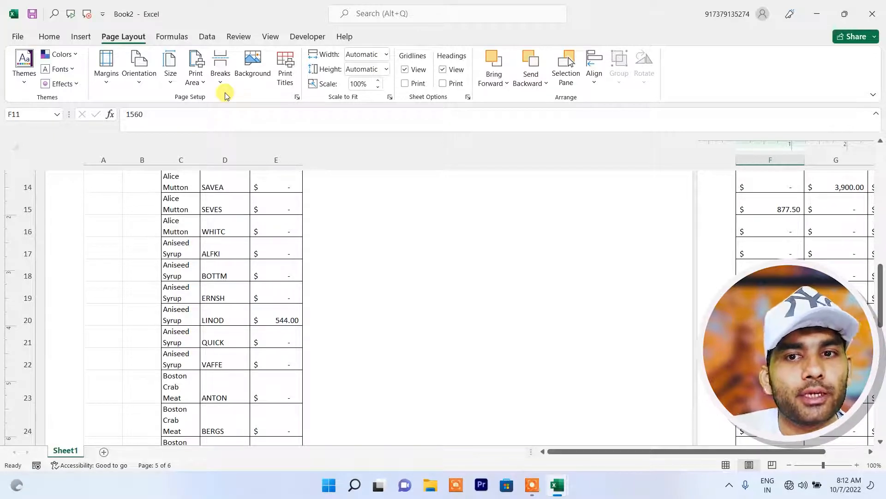
{"action": "left_click", "coordinate": [726, 465]}
Insert another page break at cell F29, in the HILAA row of the Qtr 2 column.
{"action": "scroll", "coordinate": [272, 313], "scroll_direction": "down", "scroll_amount": 3}
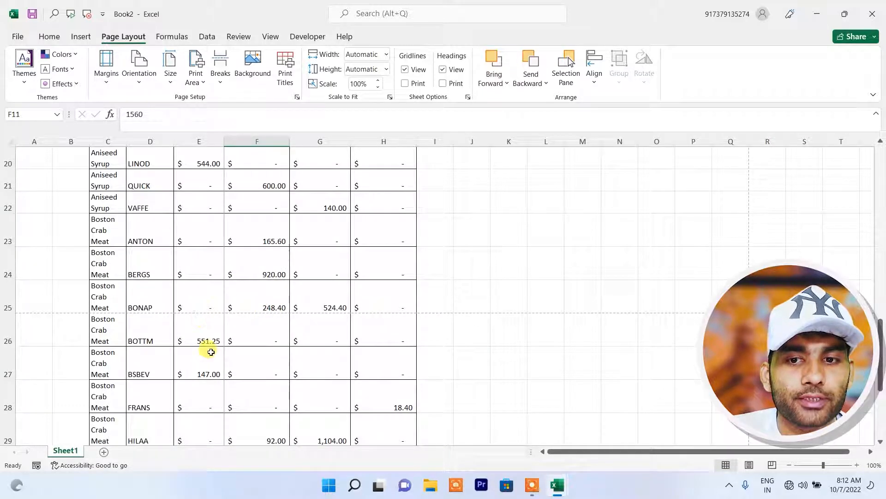
{"action": "scroll", "coordinate": [211, 352], "scroll_direction": "down", "scroll_amount": 2}
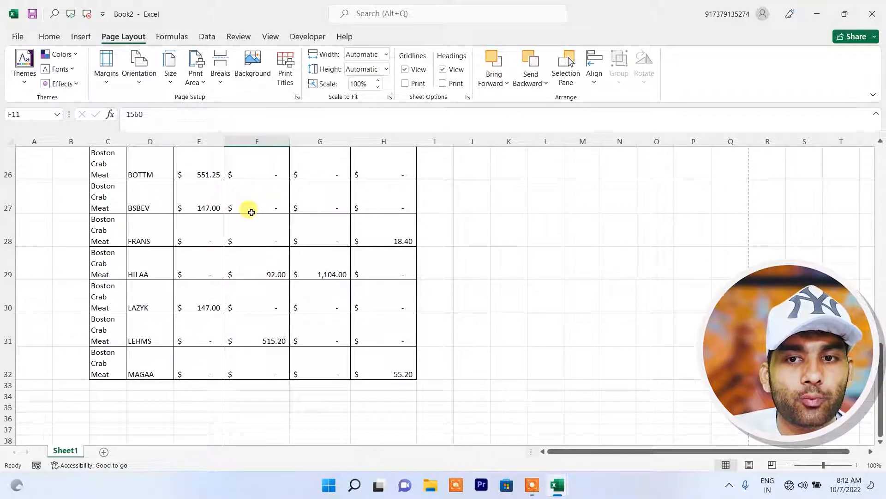
{"action": "scroll", "coordinate": [252, 216], "scroll_direction": "up", "scroll_amount": 1}
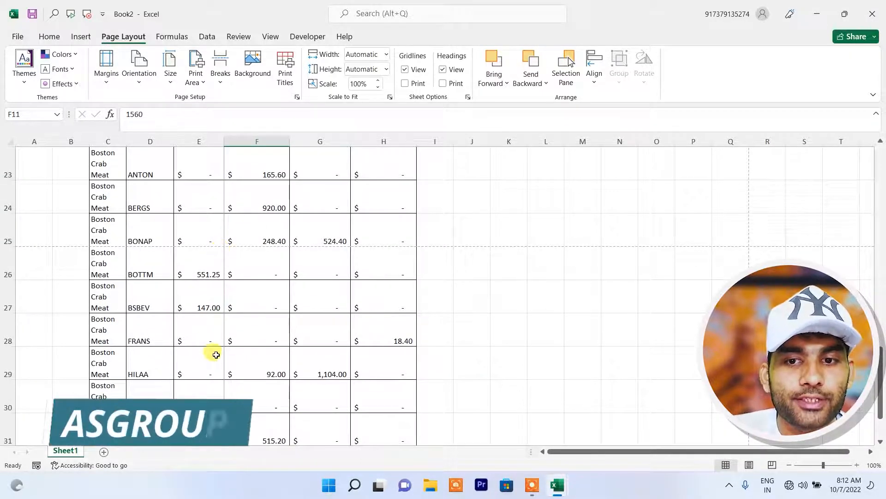
{"action": "left_click", "coordinate": [216, 354]}
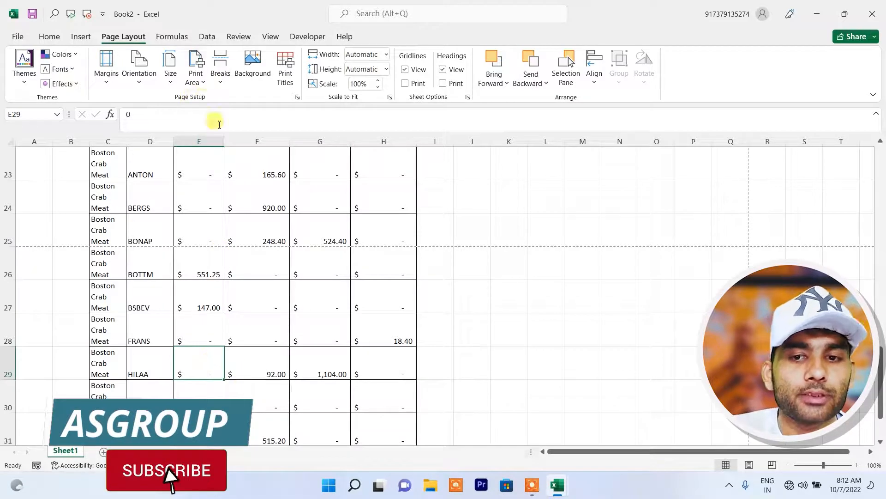
{"action": "left_click", "coordinate": [231, 358]}
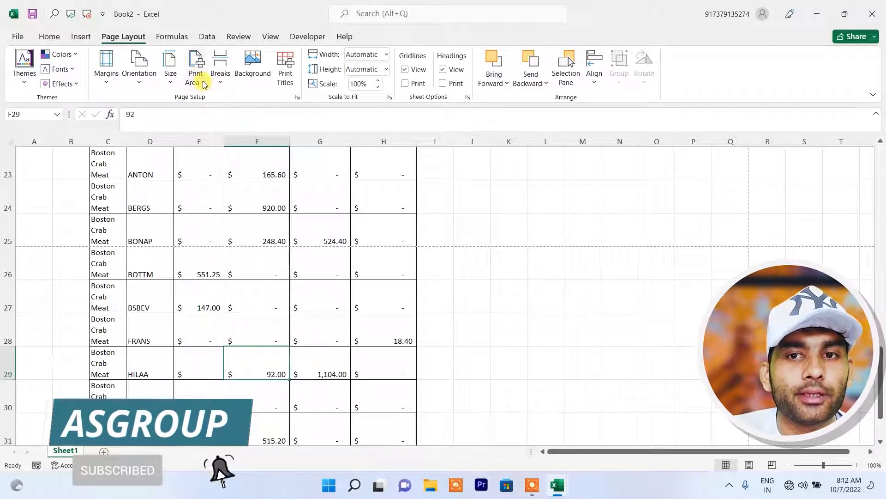
{"action": "left_click", "coordinate": [221, 78]}
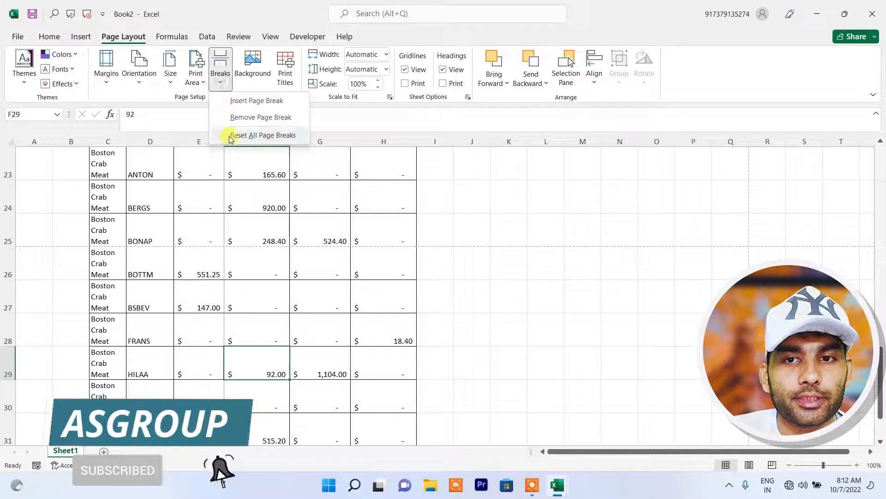
{"action": "left_click", "coordinate": [254, 101]}
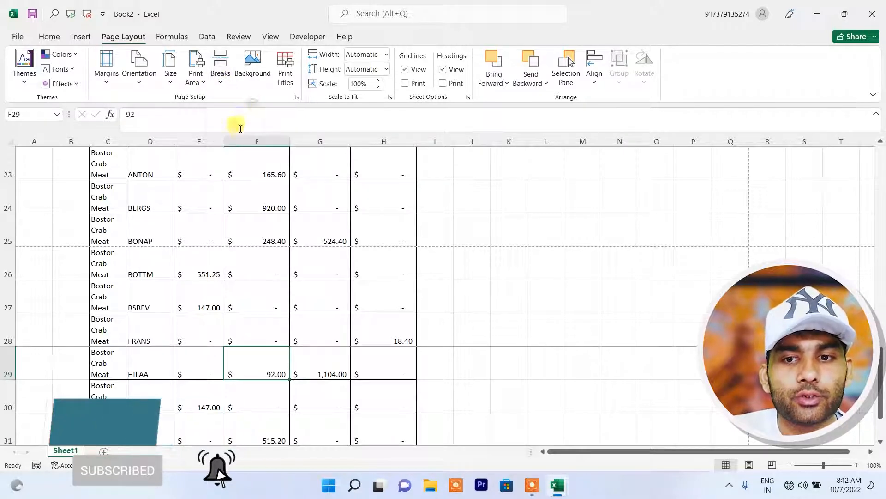
Look through all the pages in Page Layout view to check both inserted breaks, and return to Normal view.
{"action": "left_click", "coordinate": [750, 464]}
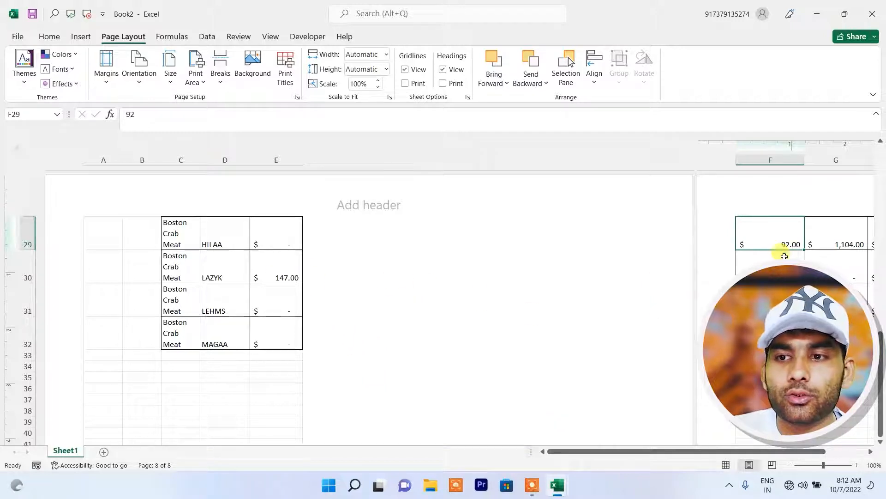
{"action": "scroll", "coordinate": [720, 285], "scroll_direction": "down", "scroll_amount": 5}
{"action": "scroll", "coordinate": [387, 360], "scroll_direction": "down", "scroll_amount": 5}
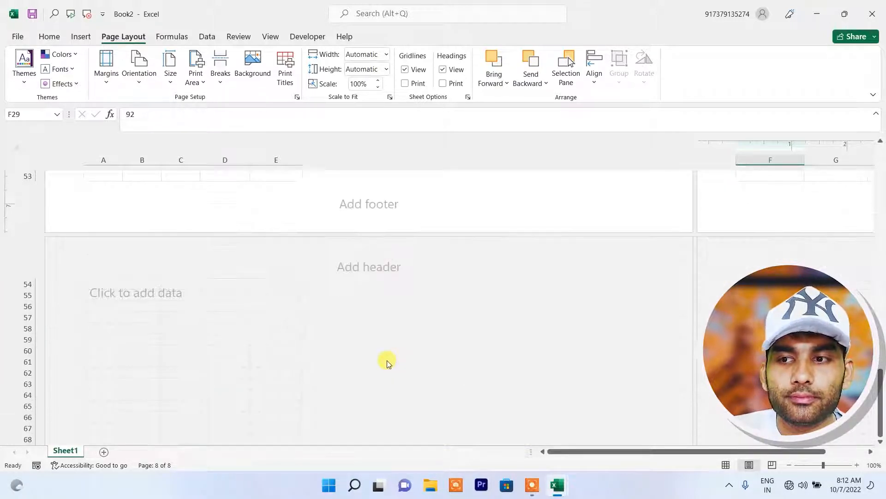
{"action": "scroll", "coordinate": [406, 350], "scroll_direction": "up", "scroll_amount": 10}
{"action": "scroll", "coordinate": [455, 325], "scroll_direction": "up", "scroll_amount": 5}
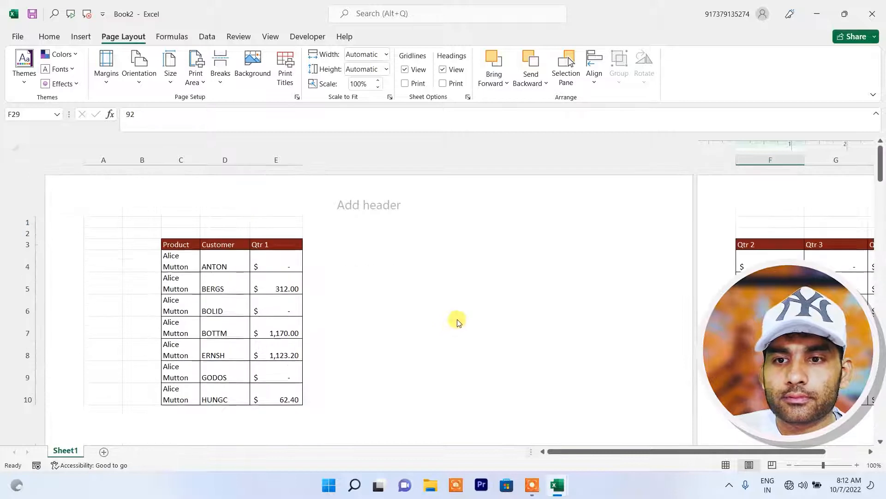
{"action": "scroll", "coordinate": [312, 311], "scroll_direction": "down", "scroll_amount": 2}
{"action": "scroll", "coordinate": [370, 305], "scroll_direction": "down", "scroll_amount": 5}
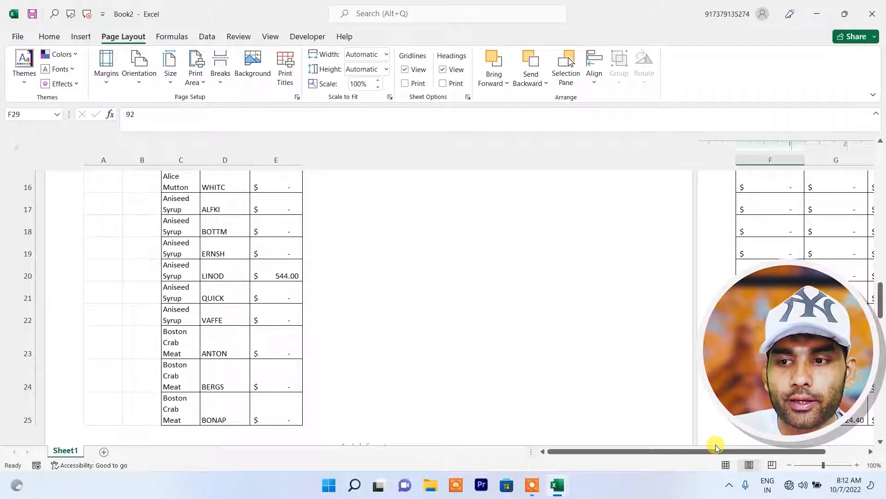
{"action": "left_click_drag", "start_coordinate": [711, 450], "coordinate": [781, 455]}
{"action": "left_click_drag", "start_coordinate": [723, 446], "coordinate": [665, 438]}
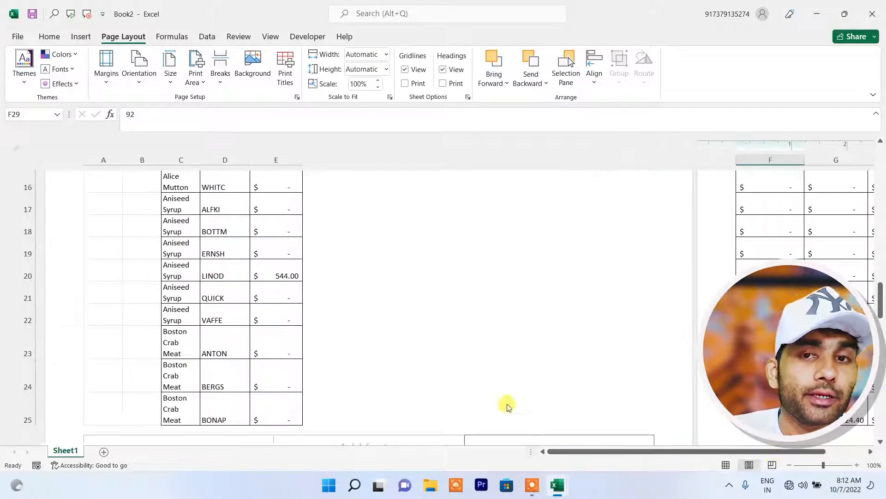
{"action": "left_click", "coordinate": [725, 465]}
Reset all page breaks on the sheet.
{"action": "scroll", "coordinate": [227, 172], "scroll_direction": "up", "scroll_amount": 5}
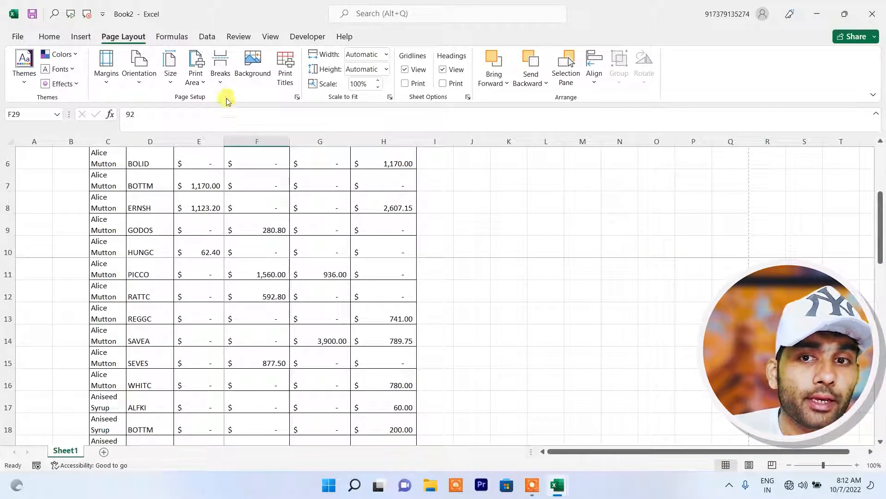
{"action": "left_click", "coordinate": [221, 76]}
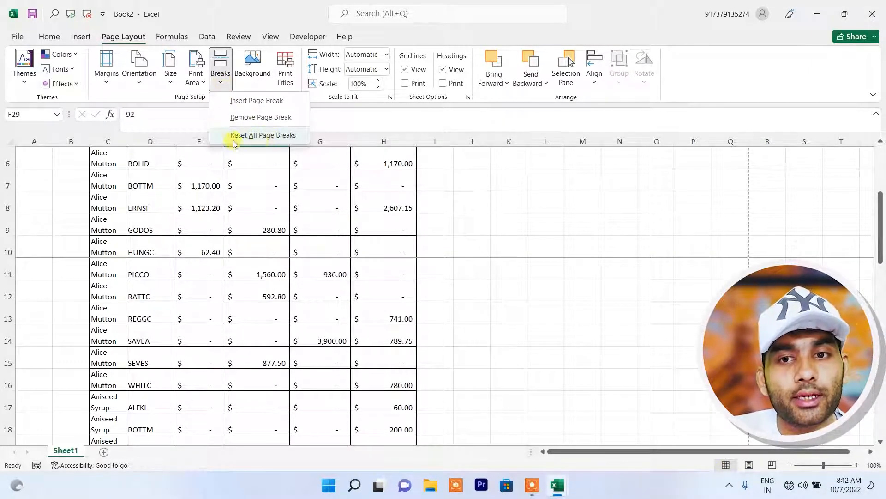
{"action": "left_click", "coordinate": [258, 137]}
{"action": "scroll", "coordinate": [318, 279], "scroll_direction": "up", "scroll_amount": 2}
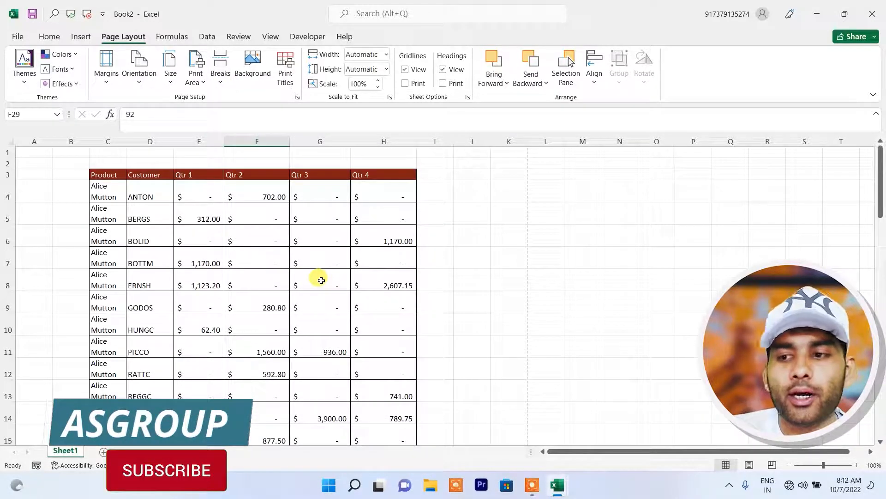
Start adding a sheet background and choose to work offline with pictures from the computer.
{"action": "left_click", "coordinate": [257, 69]}
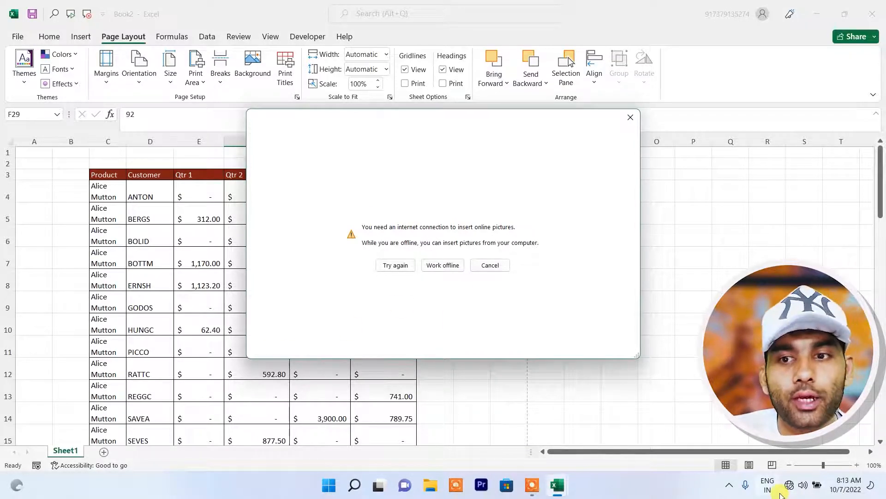
{"action": "left_click", "coordinate": [399, 267]}
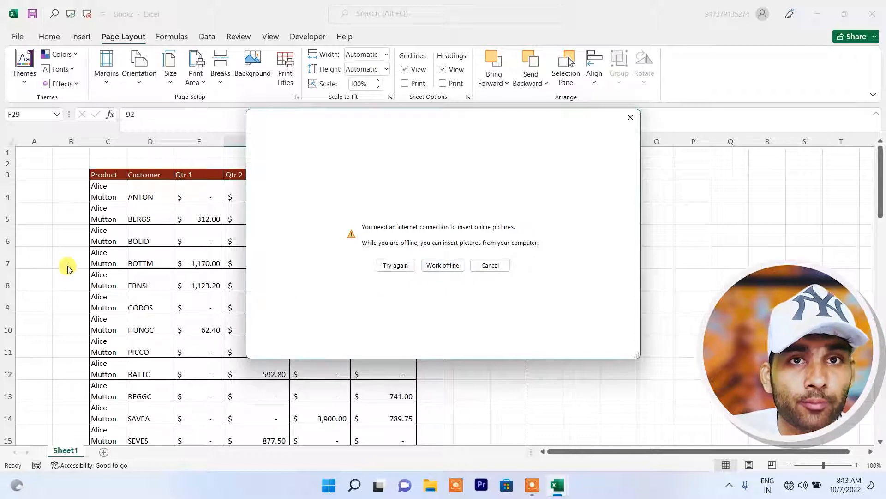
{"action": "left_click", "coordinate": [452, 272]}
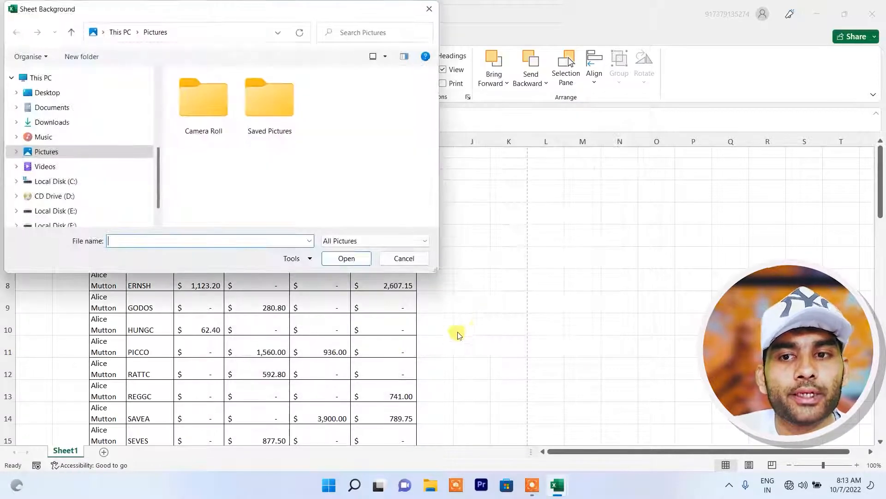
Insert the picture "Breaking News Blog Header - Made with PosterMyWall (9)" from the Downloads folder as the sheet background.
{"action": "scroll", "coordinate": [110, 177], "scroll_direction": "down", "scroll_amount": 1}
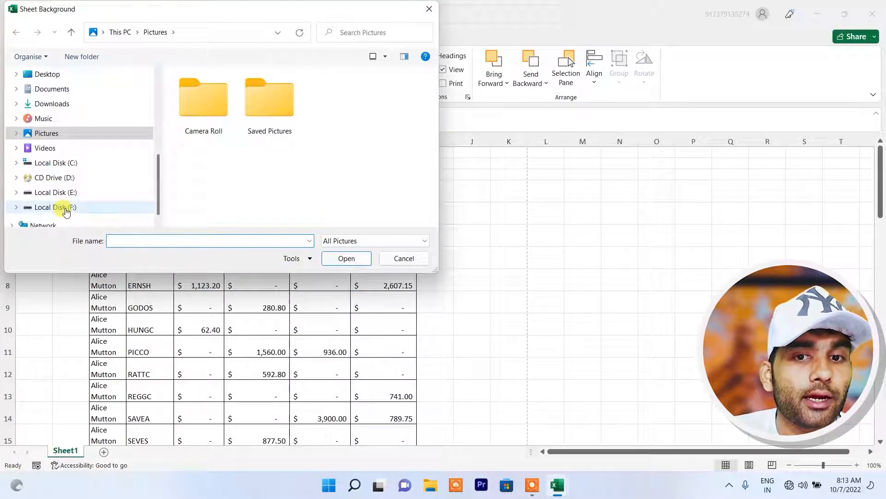
{"action": "left_click", "coordinate": [66, 209]}
{"action": "double_click", "coordinate": [213, 145]}
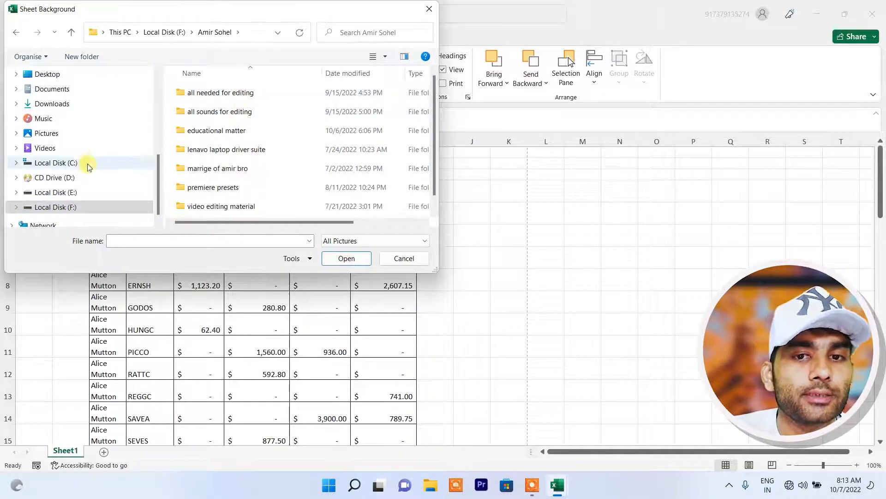
{"action": "left_click", "coordinate": [62, 104]}
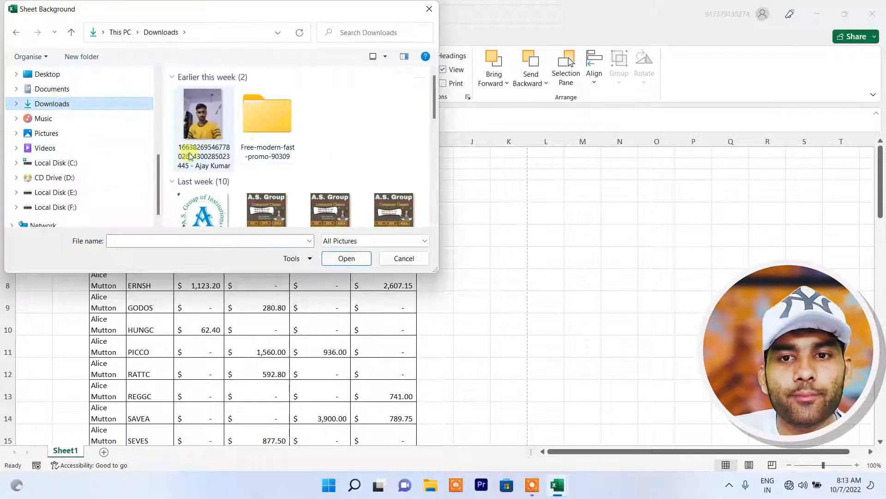
{"action": "scroll", "coordinate": [291, 162], "scroll_direction": "down", "scroll_amount": 2}
{"action": "scroll", "coordinate": [301, 182], "scroll_direction": "down", "scroll_amount": 2}
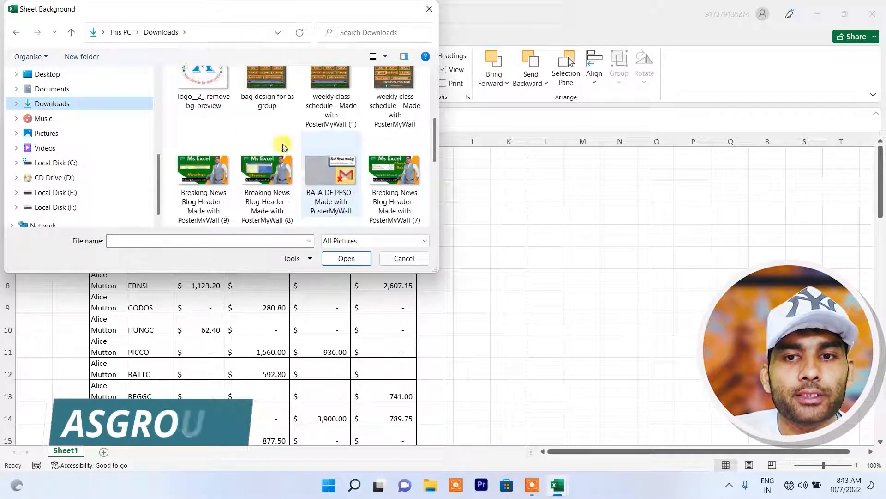
{"action": "left_click", "coordinate": [214, 178]}
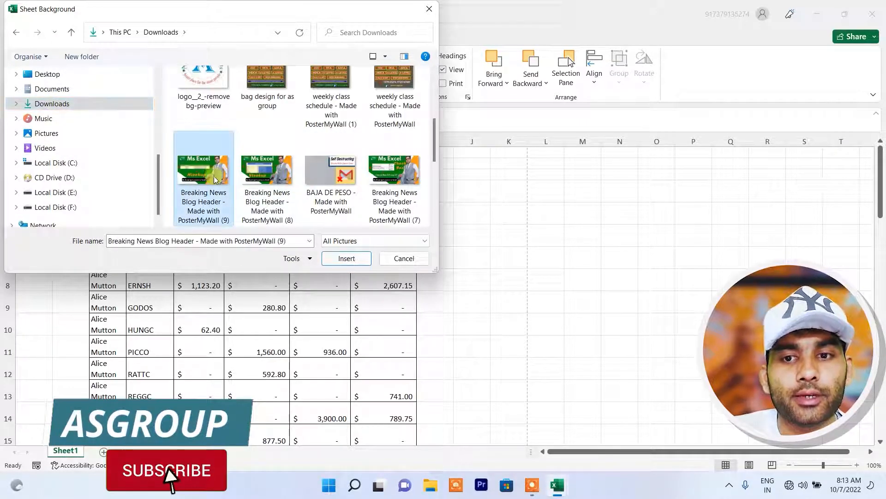
{"action": "left_click", "coordinate": [346, 258]}
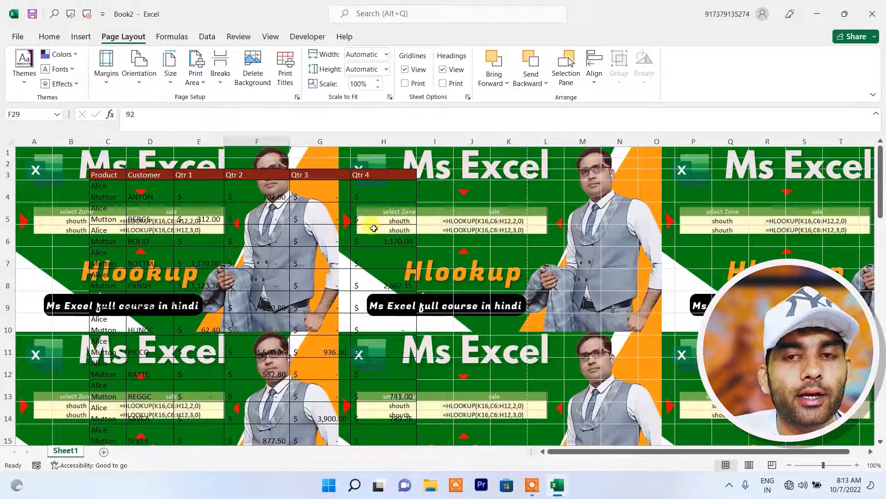
Remove the picture background from the sheet.
{"action": "left_click", "coordinate": [254, 70]}
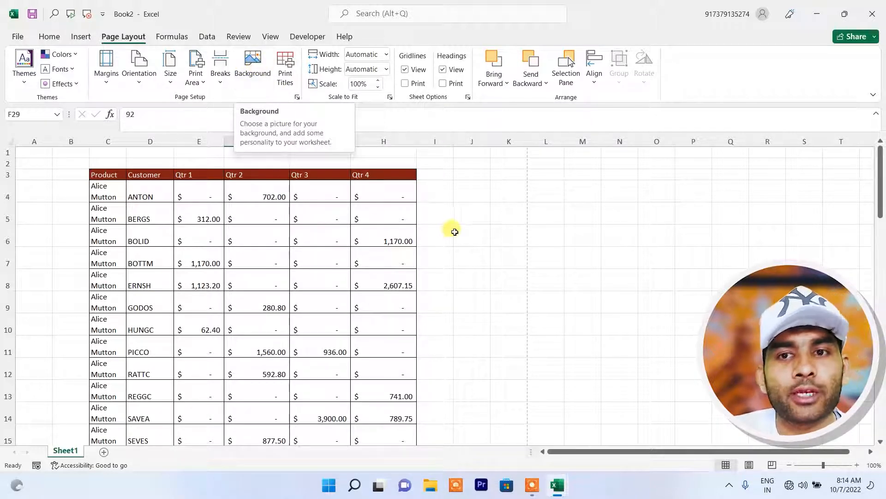
Try to set the print area to C3:H32 through the Print Titles page setup.
{"action": "left_click", "coordinate": [285, 70]}
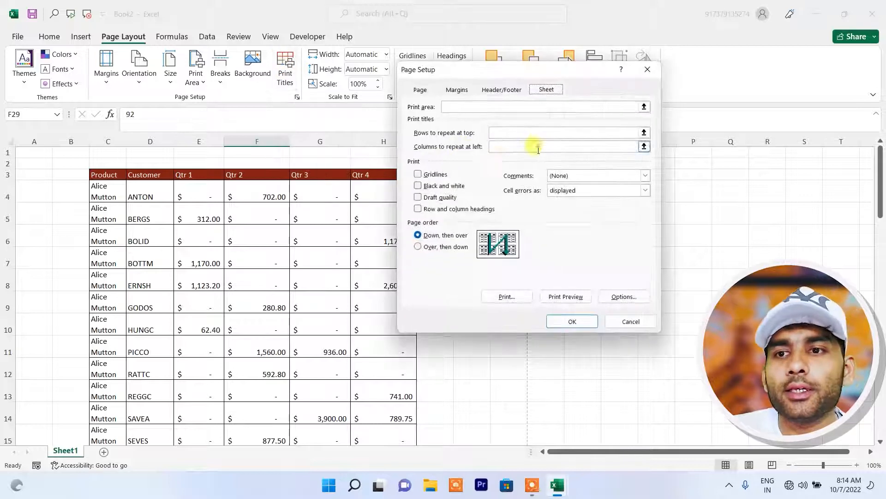
{"action": "left_click_drag", "start_coordinate": [519, 65], "coordinate": [670, 41]}
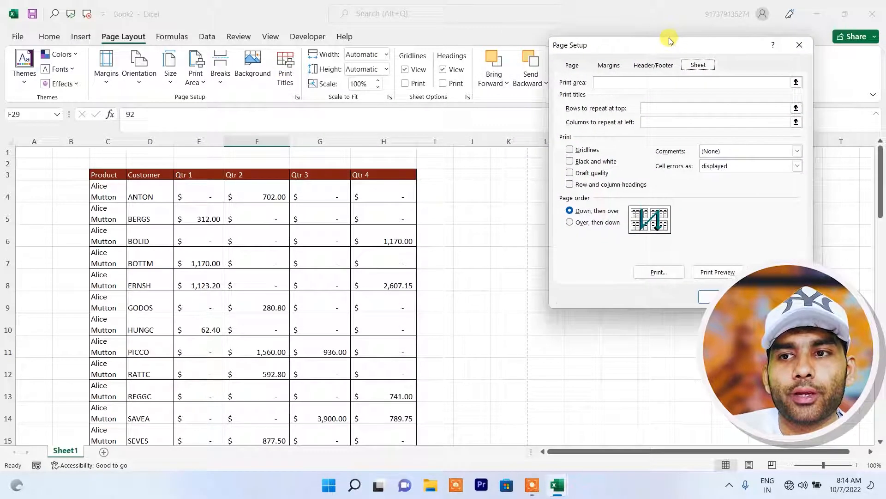
{"action": "left_click", "coordinate": [617, 82]}
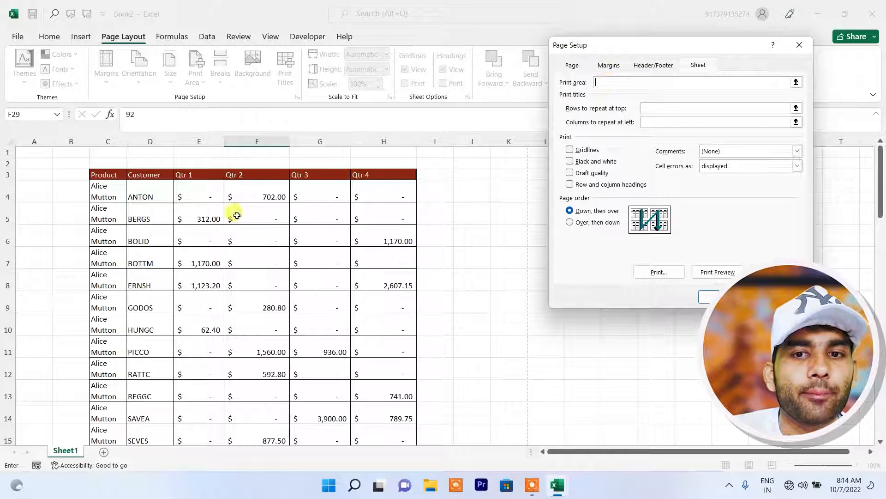
{"action": "left_click_drag", "start_coordinate": [103, 177], "coordinate": [395, 350]}
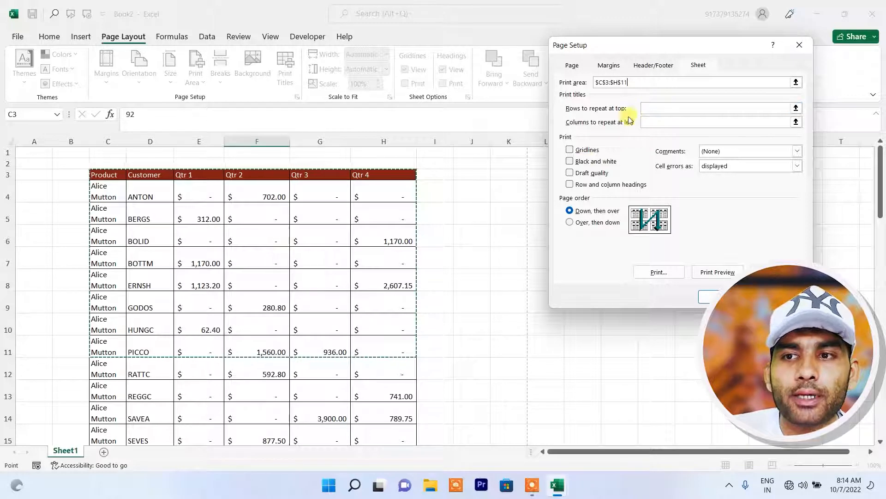
{"action": "left_click", "coordinate": [195, 294]}
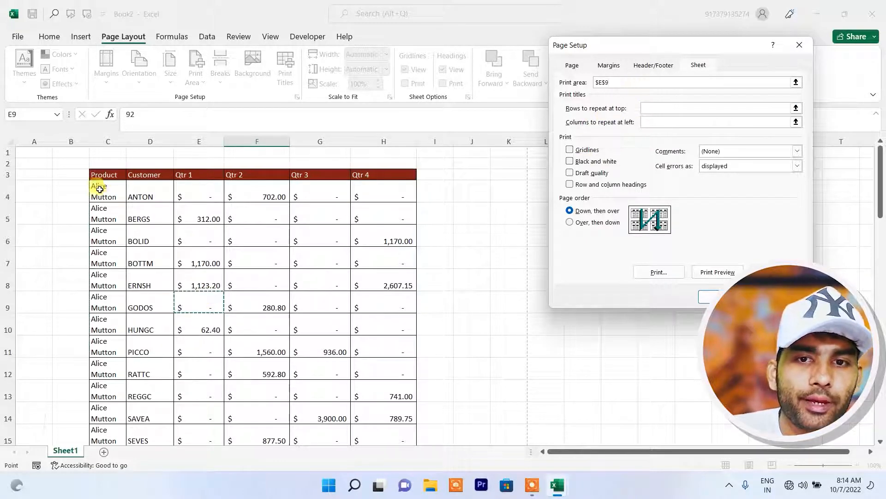
{"action": "left_click_drag", "start_coordinate": [94, 175], "coordinate": [407, 395]}
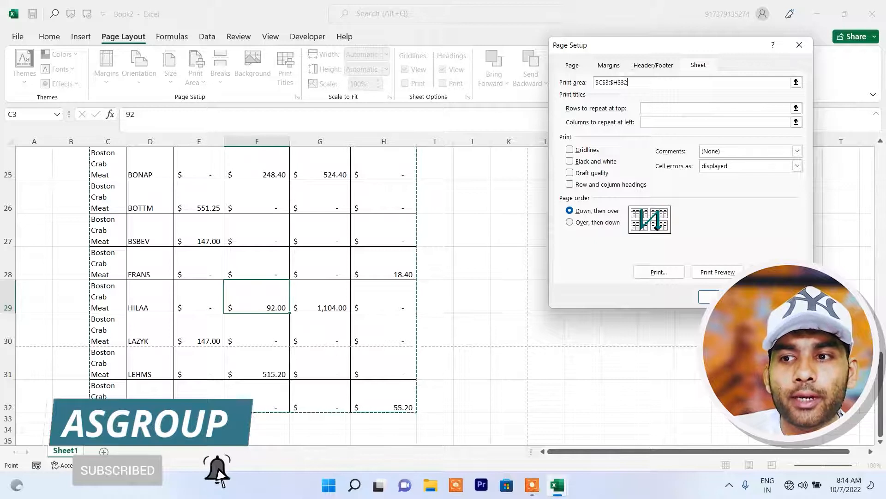
{"action": "key", "text": "Return"}
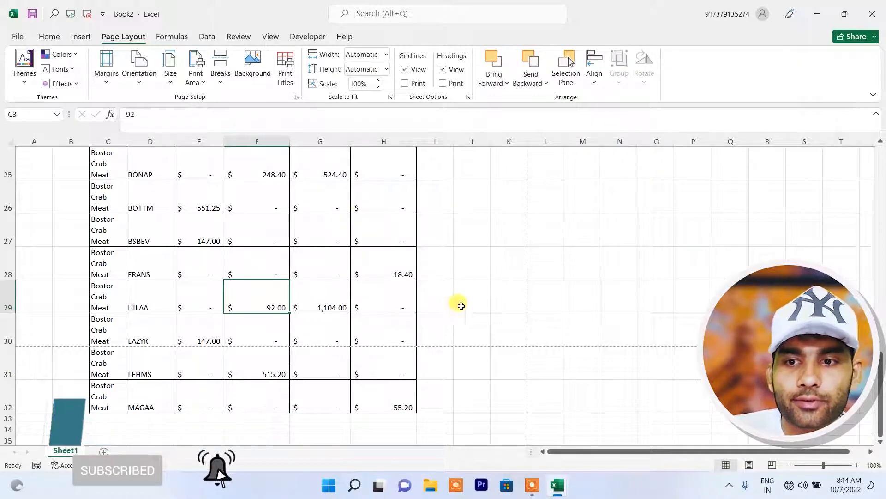
Check in the print preview whether the table's header row appears on the second page, and return to the sheet.
{"action": "scroll", "coordinate": [458, 312], "scroll_direction": "up", "scroll_amount": 5}
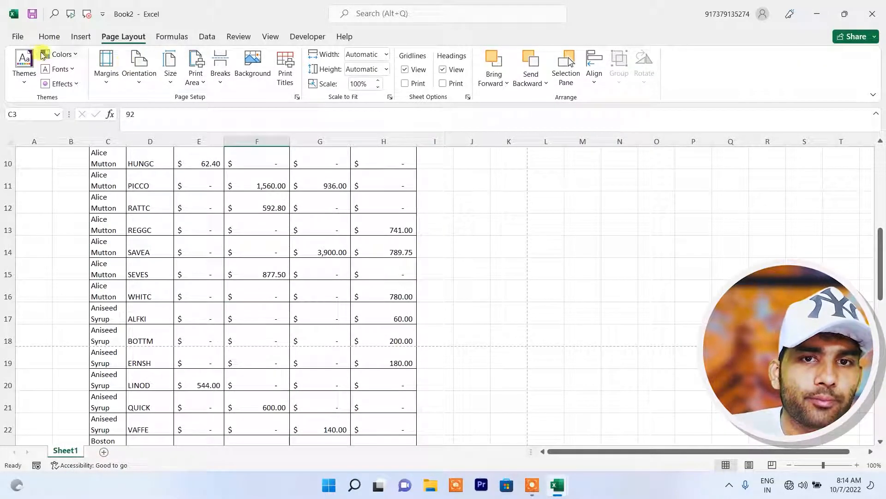
{"action": "left_click", "coordinate": [17, 36]}
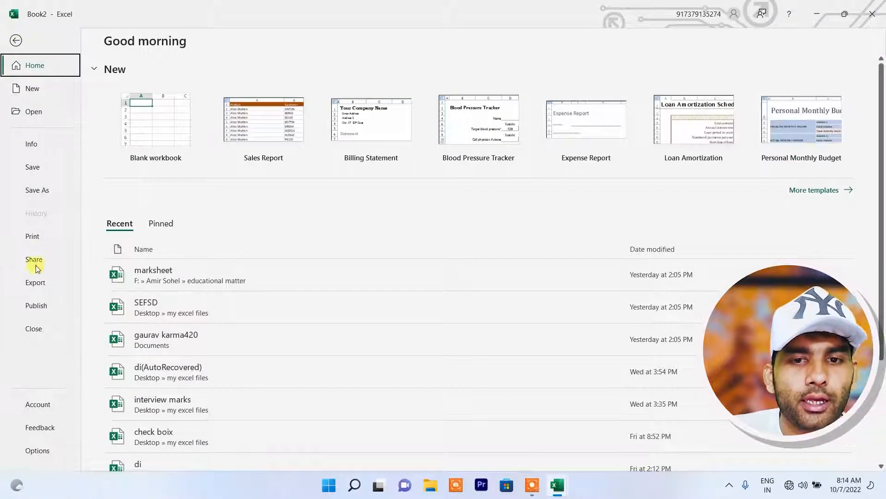
{"action": "left_click", "coordinate": [32, 236]}
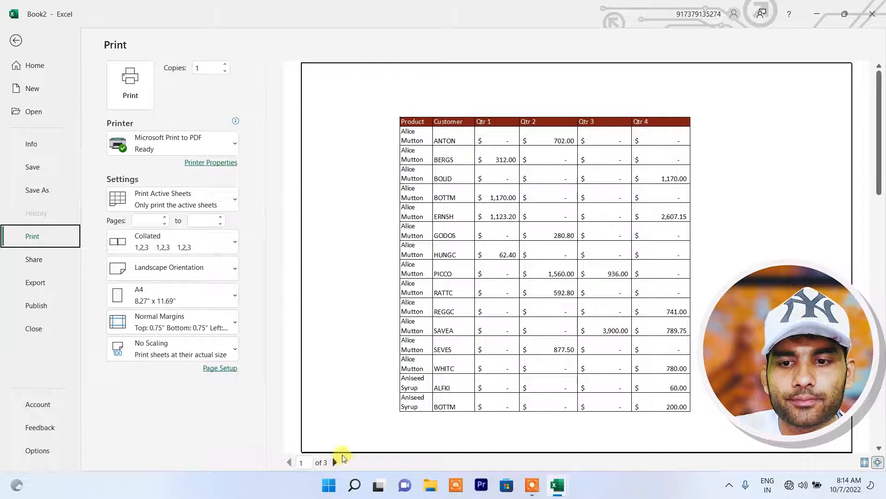
{"action": "left_click", "coordinate": [336, 462]}
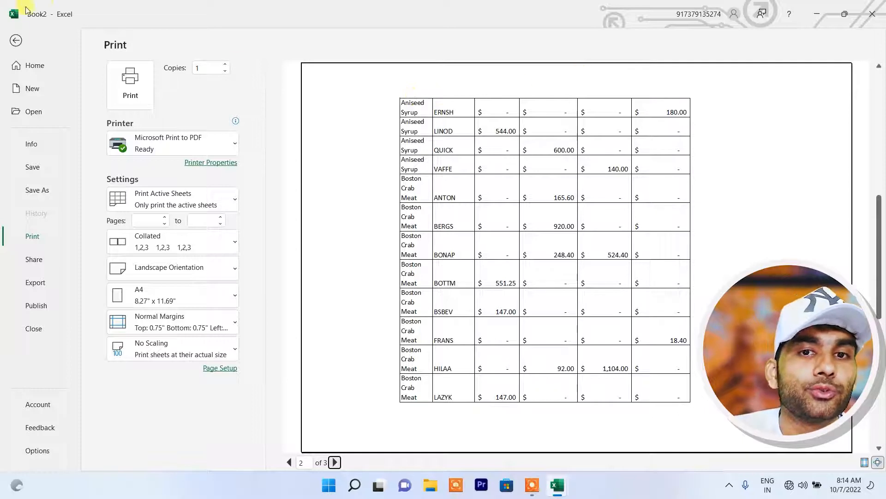
{"action": "left_click", "coordinate": [15, 42]}
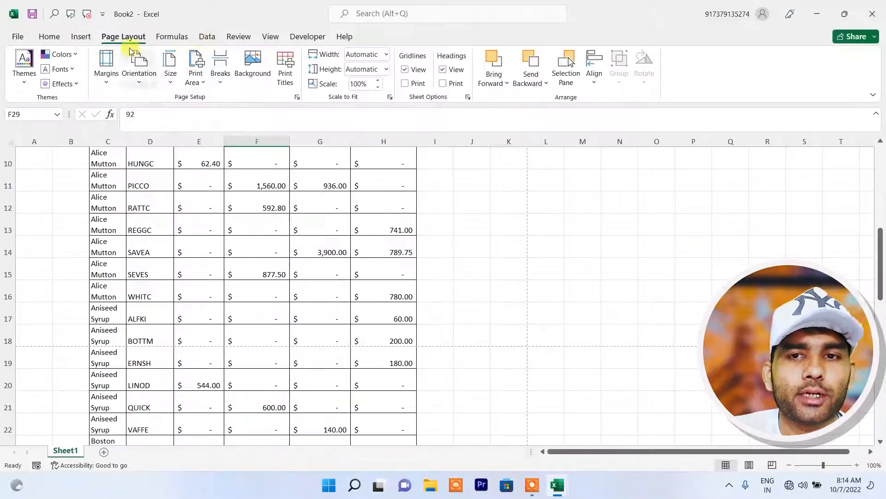
Set the print area to C3:H34 in the Print Titles page setup.
{"action": "left_click", "coordinate": [286, 64]}
{"action": "left_click", "coordinate": [640, 82]}
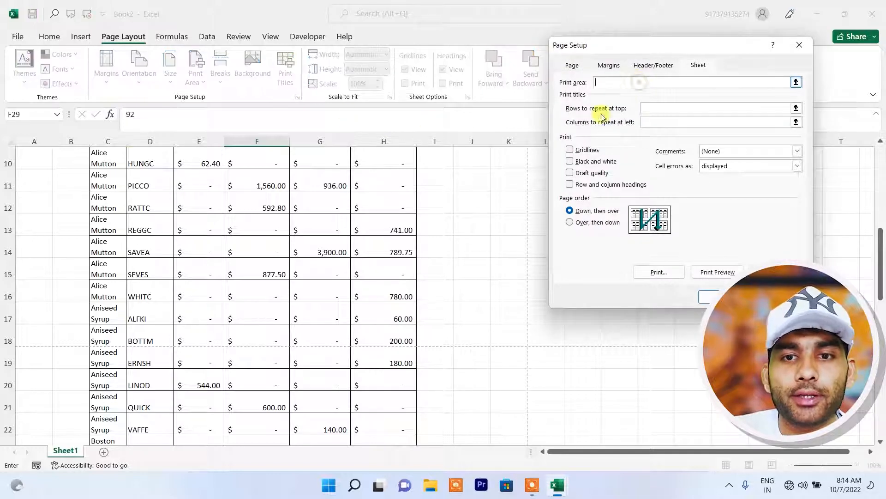
{"action": "scroll", "coordinate": [139, 175], "scroll_direction": "up", "scroll_amount": 3}
{"action": "left_click_drag", "start_coordinate": [105, 175], "coordinate": [387, 456]}
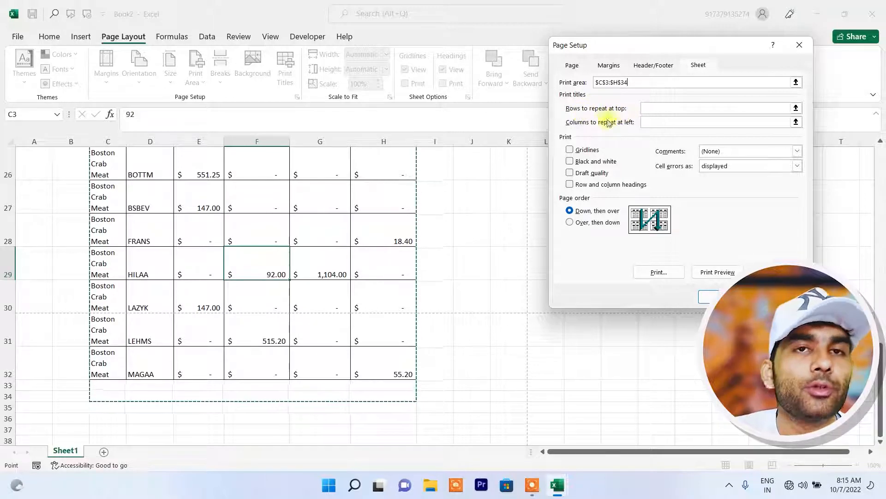
Set row 3 with the table headers as the row to repeat at the top of each printed page.
{"action": "left_click", "coordinate": [659, 112]}
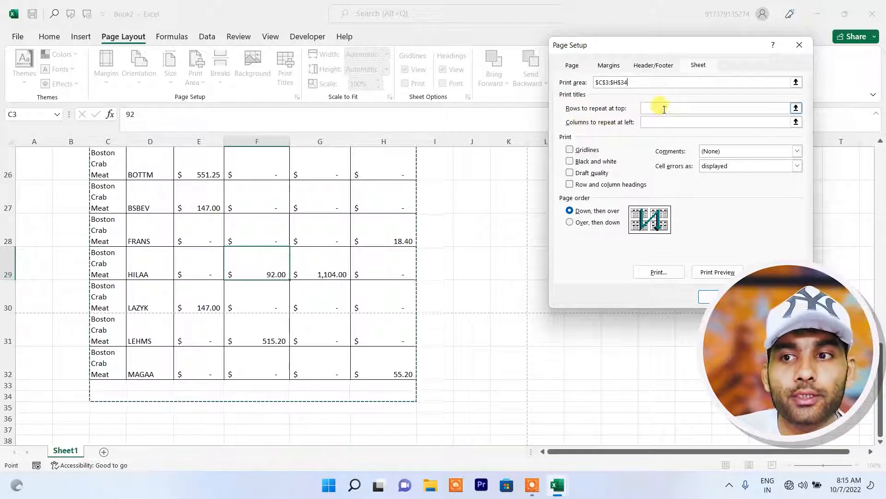
{"action": "scroll", "coordinate": [316, 249], "scroll_direction": "up", "scroll_amount": 4}
{"action": "scroll", "coordinate": [318, 241], "scroll_direction": "up", "scroll_amount": 5}
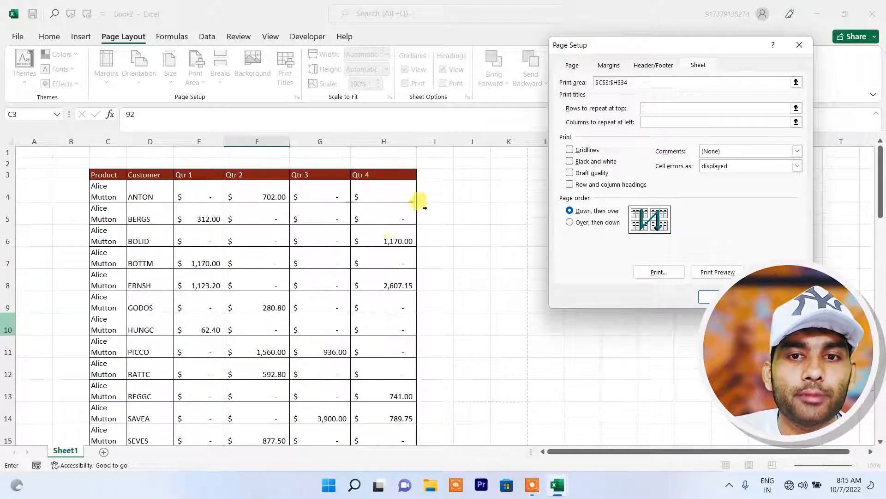
{"action": "left_click", "coordinate": [98, 175]}
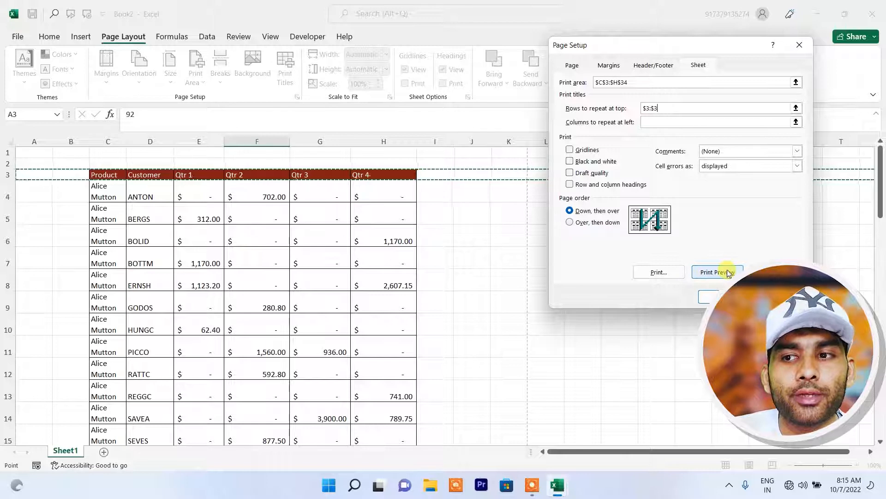
Page through the print preview to check the header row on all three pages, and return to the sheet.
{"action": "left_click", "coordinate": [693, 274]}
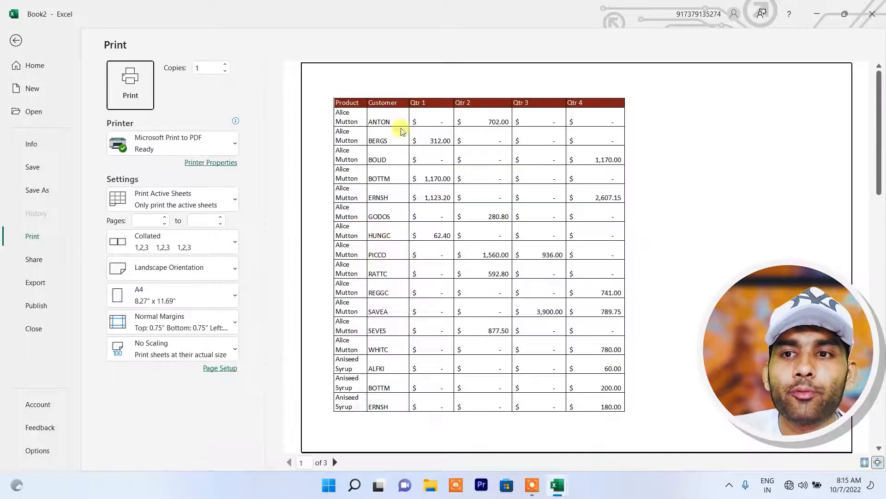
{"action": "left_click", "coordinate": [335, 462]}
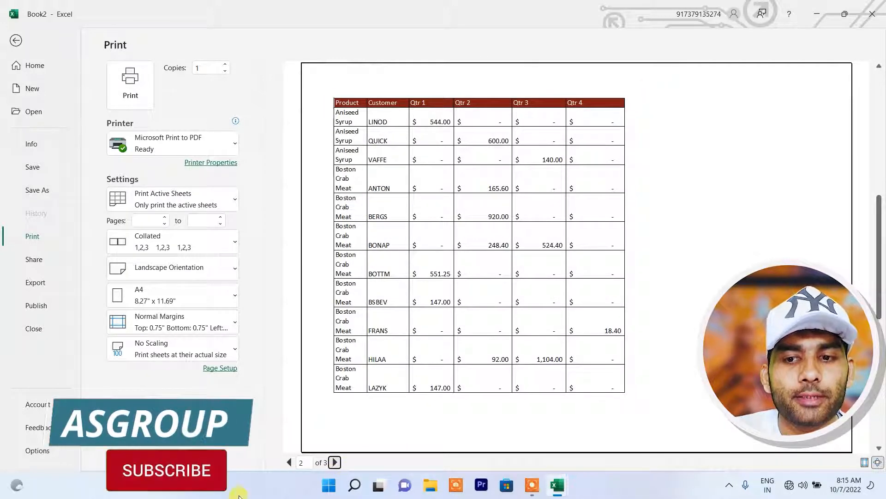
{"action": "left_click", "coordinate": [335, 462]}
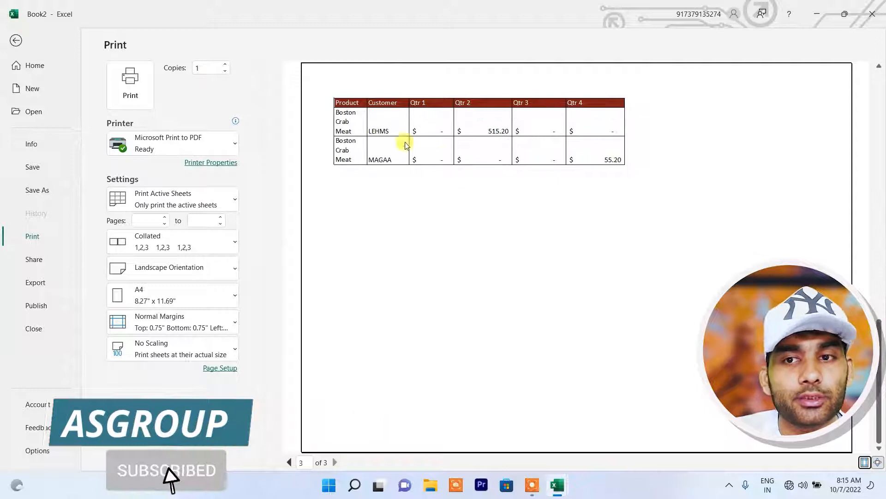
{"action": "left_click", "coordinate": [16, 41]}
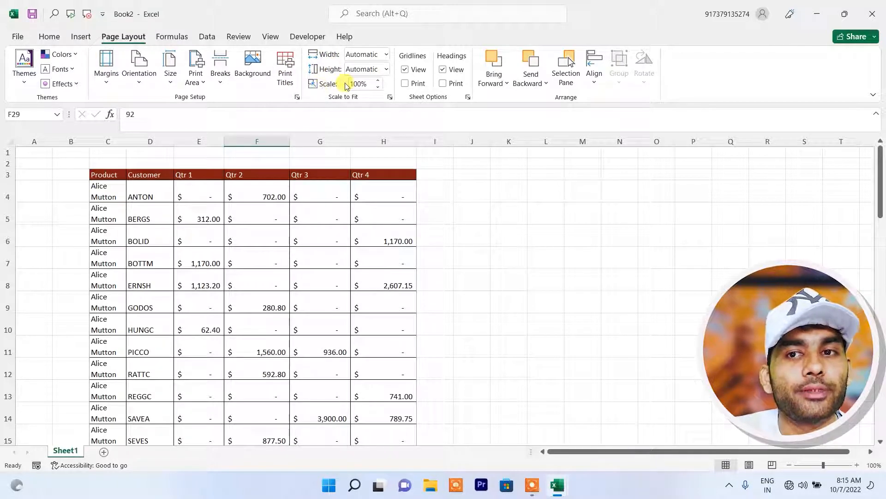
Set the Scale to Fit height of the printout to 1 page.
{"action": "scroll", "coordinate": [340, 252], "scroll_direction": "down", "scroll_amount": 7}
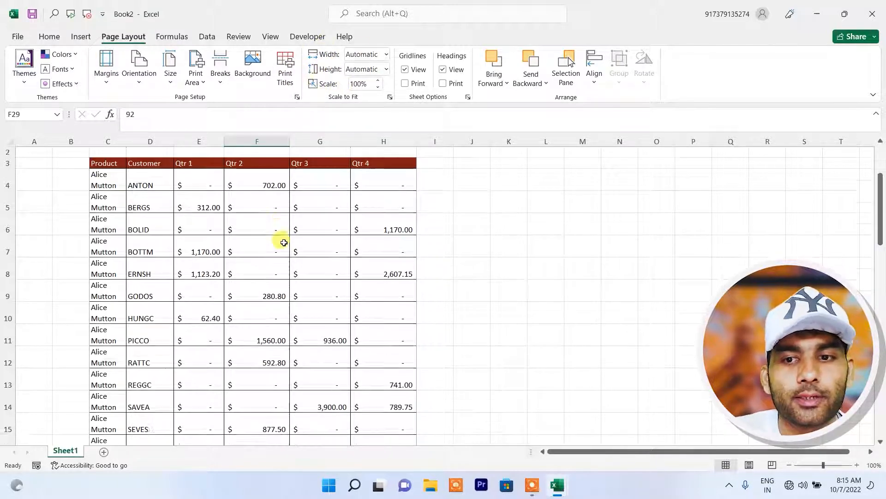
{"action": "scroll", "coordinate": [381, 264], "scroll_direction": "down", "scroll_amount": 3}
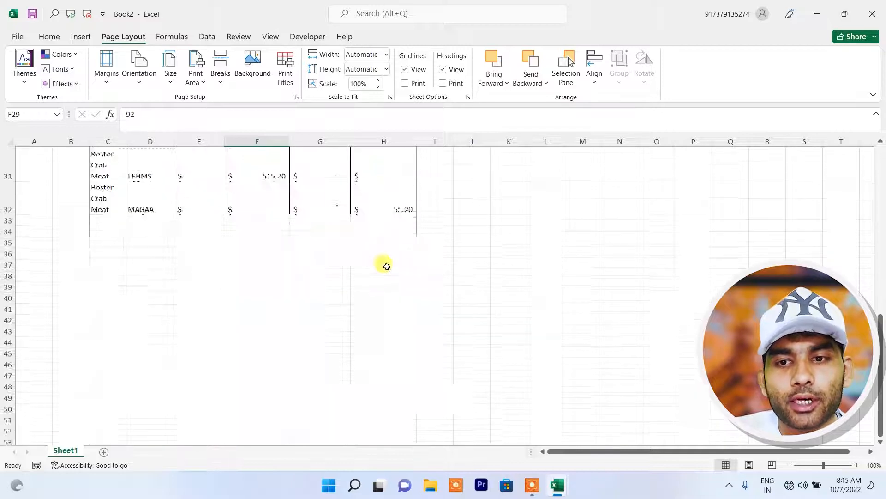
{"action": "scroll", "coordinate": [415, 259], "scroll_direction": "up", "scroll_amount": 4}
{"action": "scroll", "coordinate": [336, 204], "scroll_direction": "up", "scroll_amount": 5}
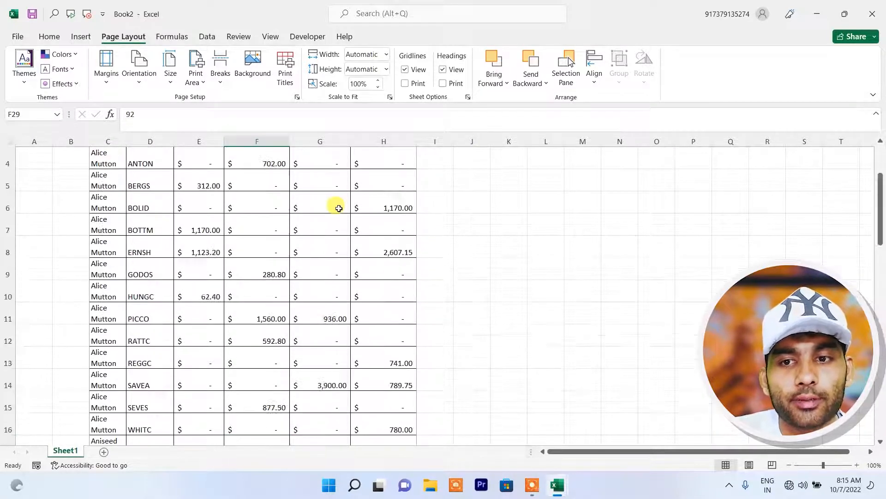
{"action": "scroll", "coordinate": [291, 262], "scroll_direction": "down", "scroll_amount": 1}
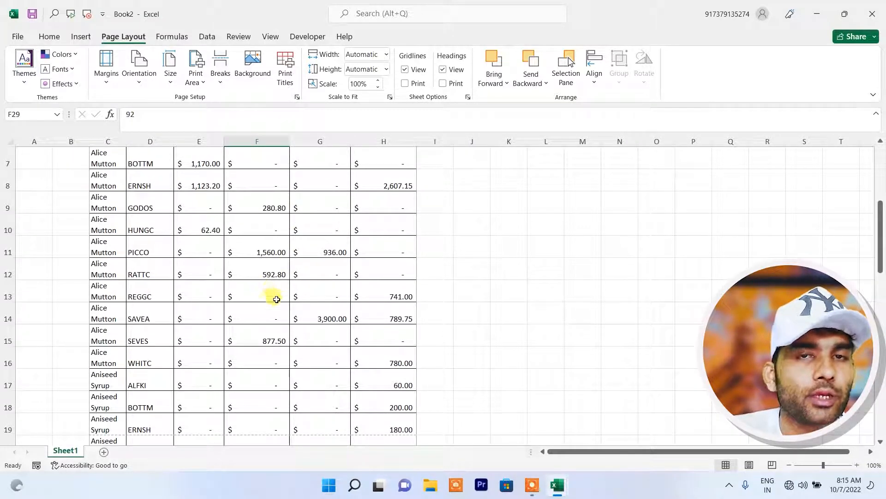
{"action": "scroll", "coordinate": [297, 295], "scroll_direction": "down", "scroll_amount": 3}
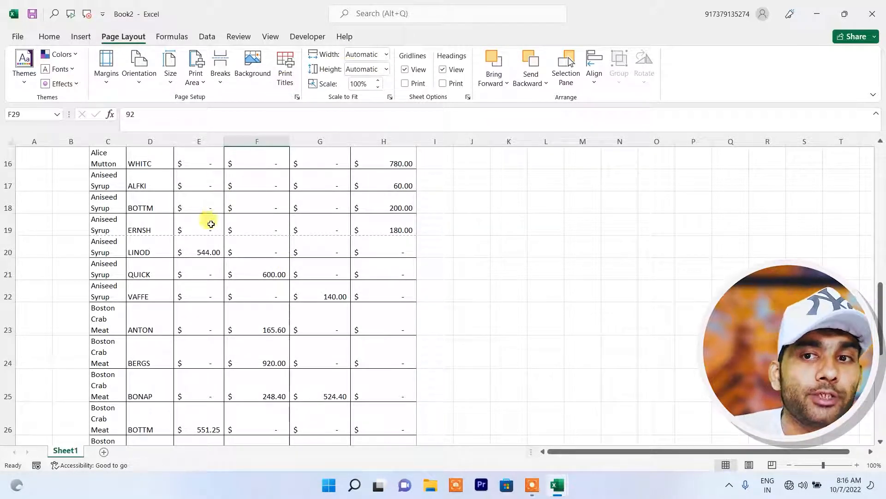
{"action": "left_click", "coordinate": [386, 69]}
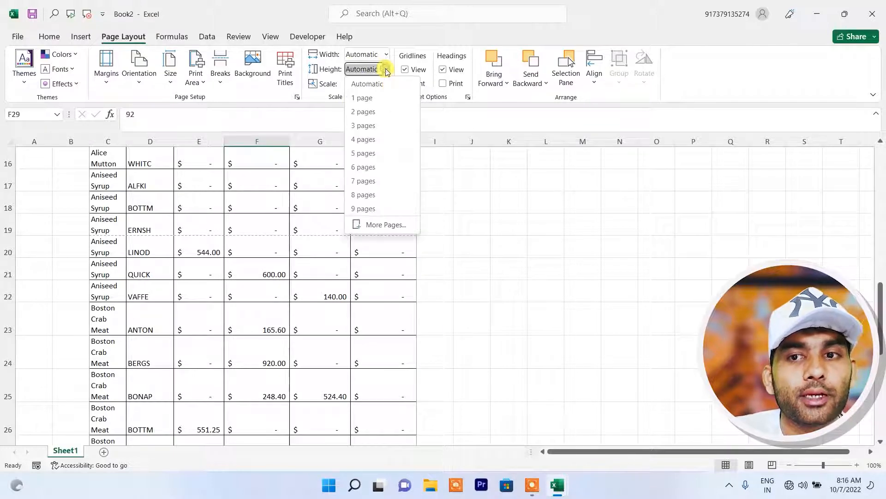
{"action": "left_click", "coordinate": [361, 96]}
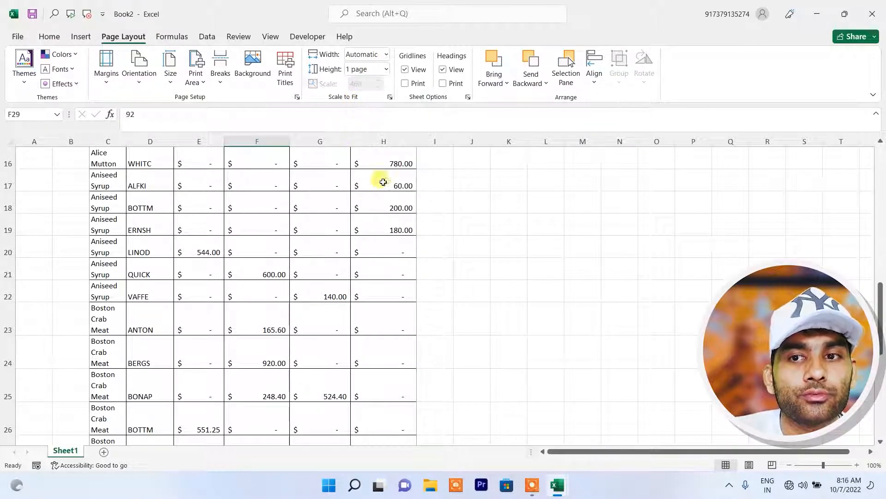
Check the table's page breaks and its one-page fit in the print preview, and return to the sheet.
{"action": "scroll", "coordinate": [365, 330], "scroll_direction": "down", "scroll_amount": 4}
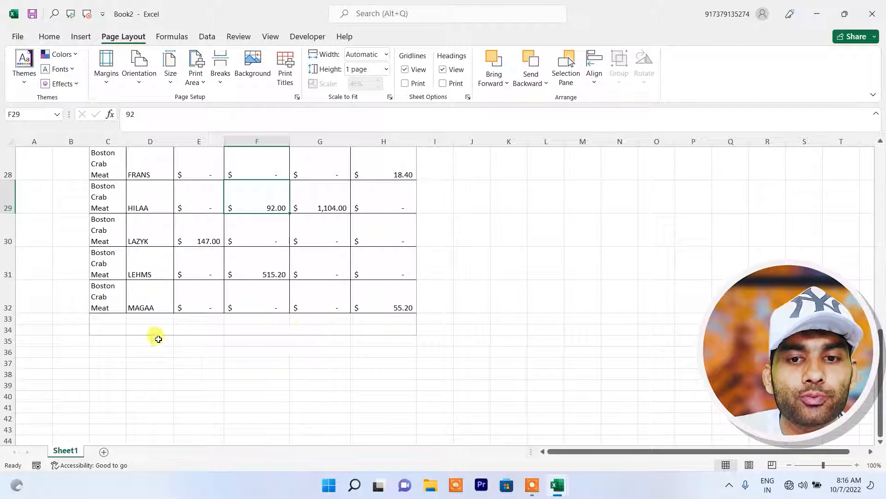
{"action": "scroll", "coordinate": [174, 286], "scroll_direction": "up", "scroll_amount": 9}
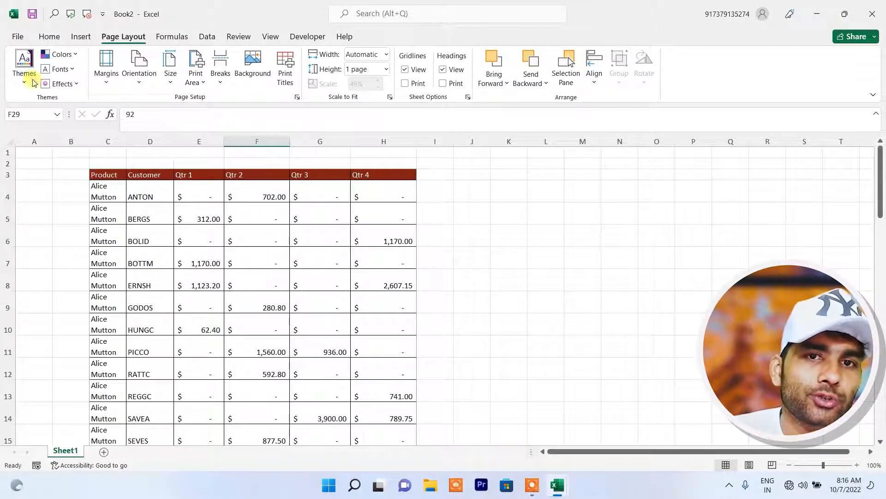
{"action": "left_click", "coordinate": [17, 37]}
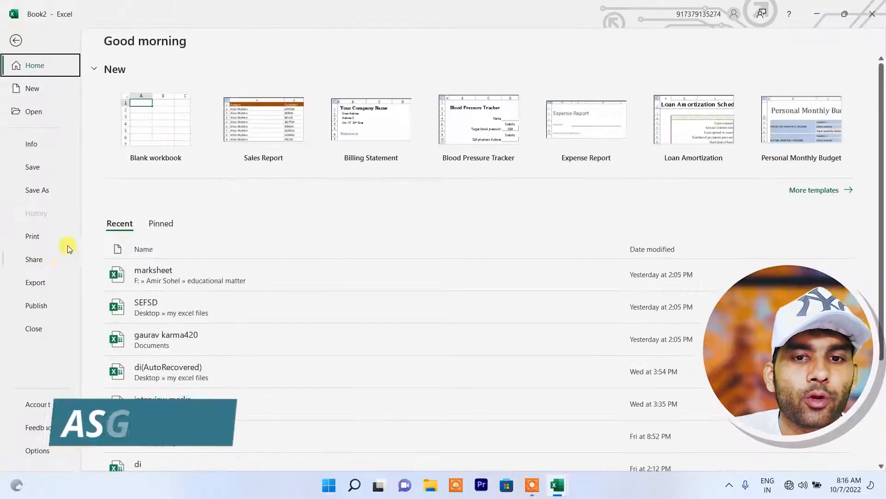
{"action": "left_click", "coordinate": [53, 236]}
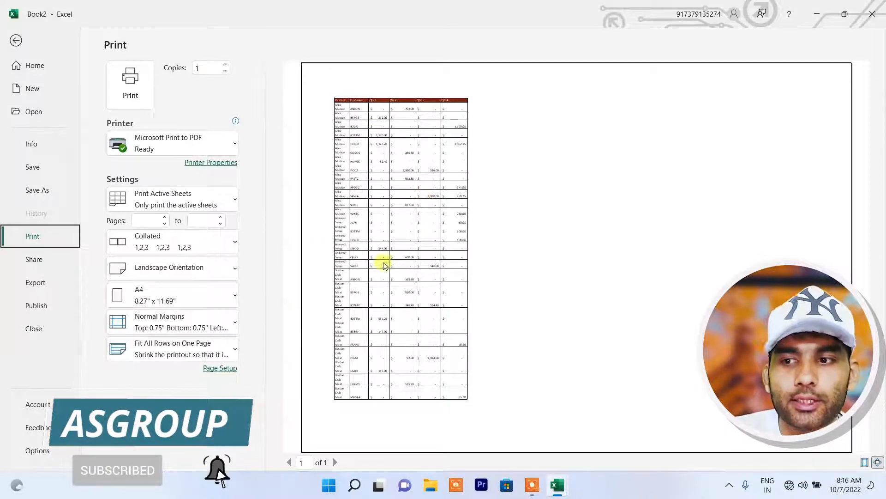
{"action": "left_click", "coordinate": [15, 40]}
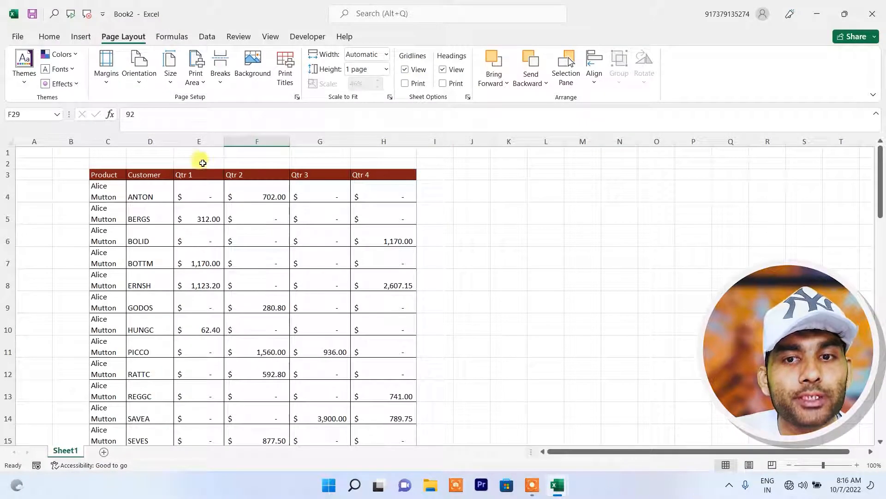
{"action": "scroll", "coordinate": [208, 277], "scroll_direction": "down", "scroll_amount": 6}
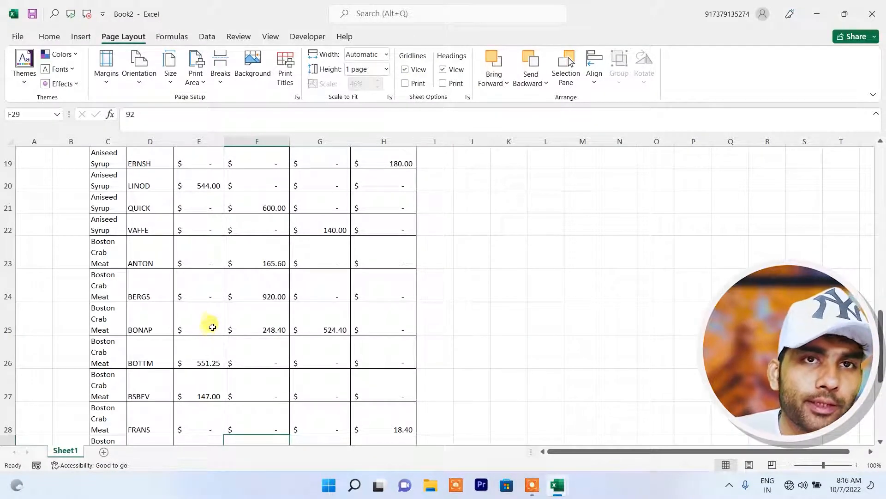
Try the Gridlines options by turning gridline printing on and off, and hiding and showing the gridlines on the sheet.
{"action": "scroll", "coordinate": [212, 320], "scroll_direction": "up", "scroll_amount": 6}
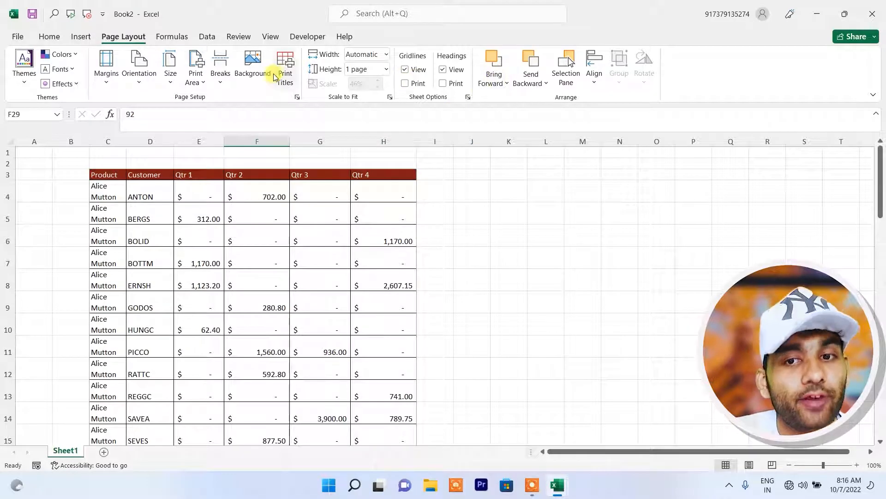
{"action": "left_click", "coordinate": [244, 233]}
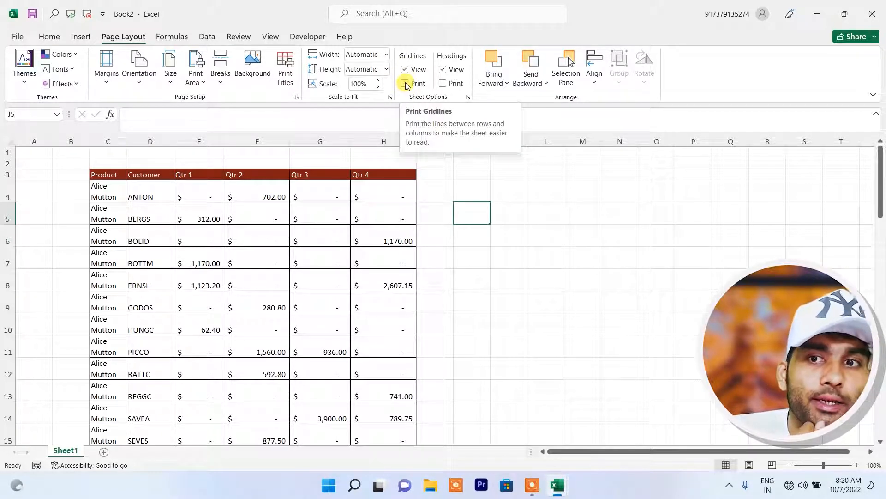
{"action": "left_click", "coordinate": [406, 83]}
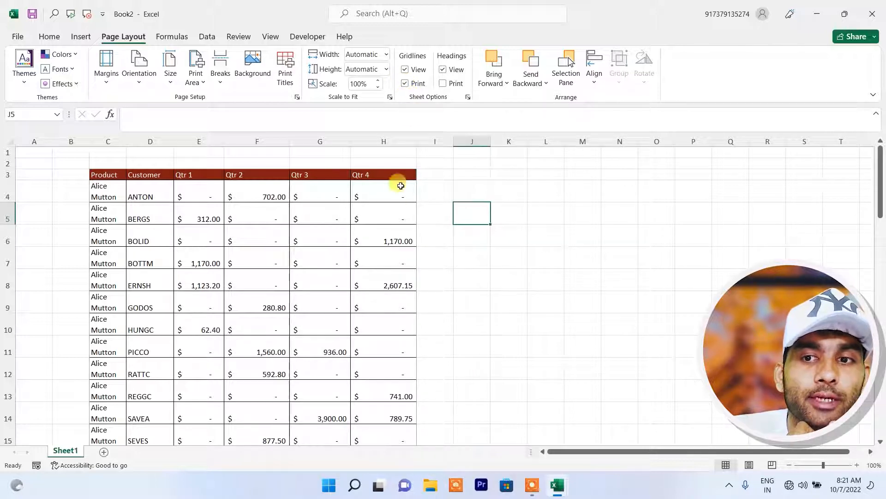
{"action": "left_click", "coordinate": [404, 70]}
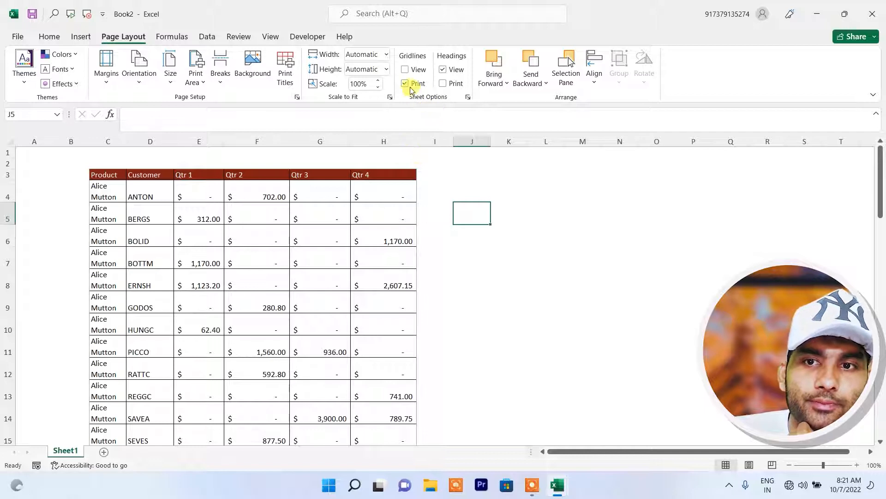
{"action": "left_click", "coordinate": [243, 282]}
{"action": "left_click", "coordinate": [511, 272]}
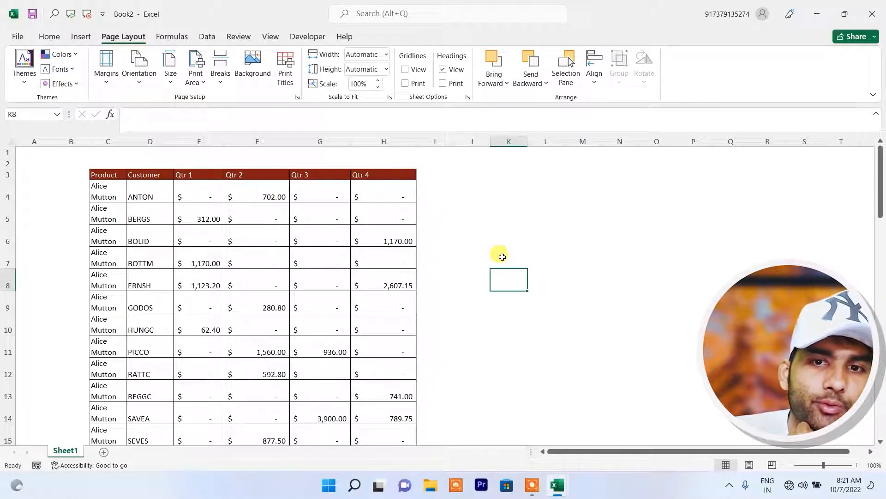
{"action": "left_click", "coordinate": [407, 70]}
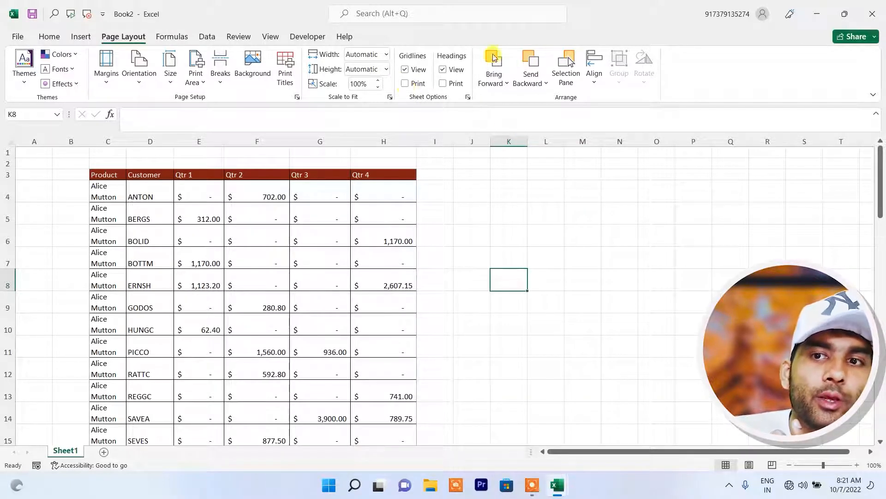
Hide and show the sheet's row and column headings several times, leaving them displayed.
{"action": "left_click", "coordinate": [444, 70]}
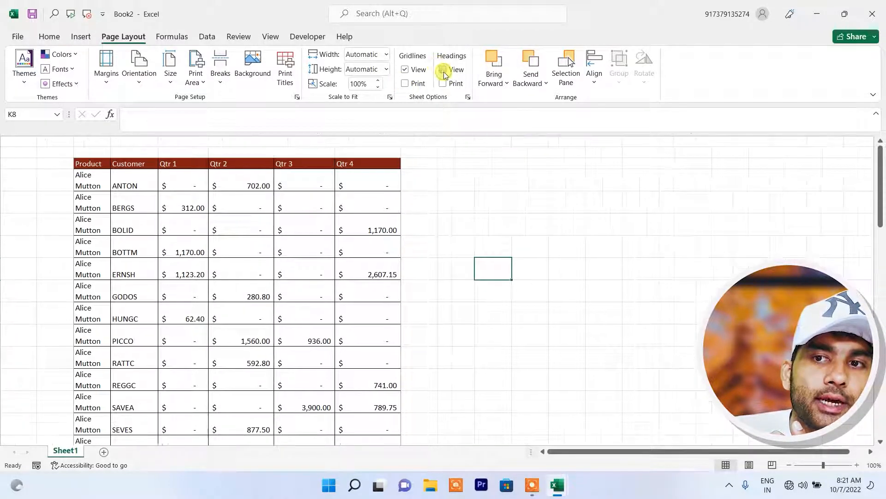
{"action": "left_click", "coordinate": [444, 71]}
{"action": "left_click", "coordinate": [444, 70]}
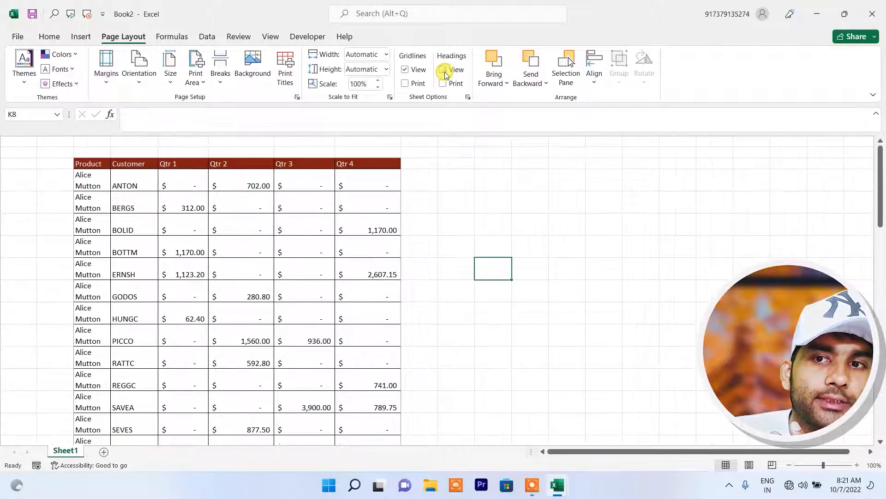
{"action": "left_click", "coordinate": [444, 71]}
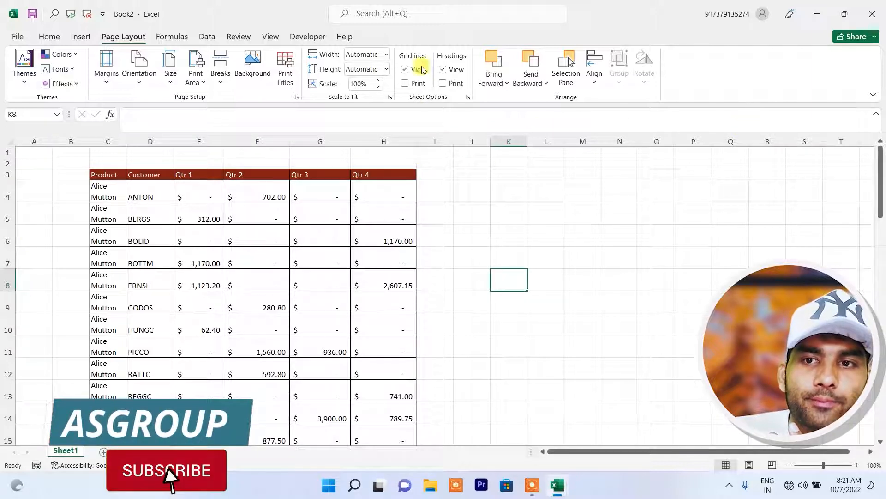
{"action": "left_click", "coordinate": [444, 70]}
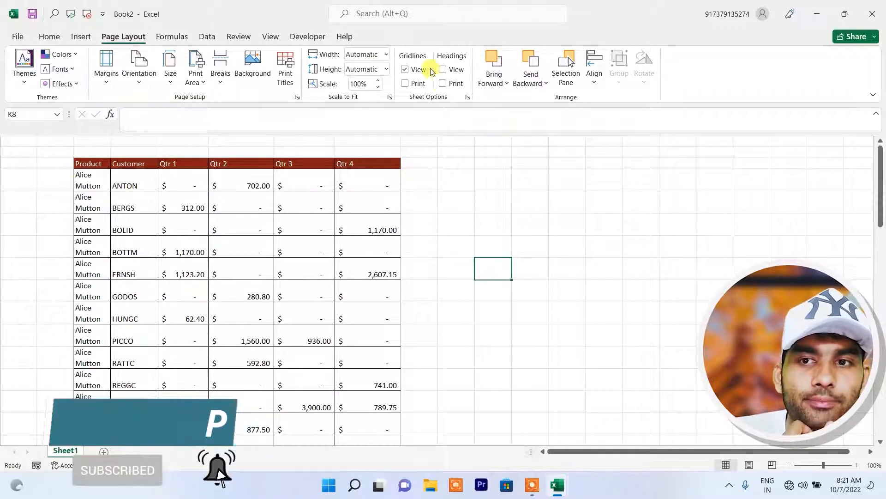
{"action": "left_click", "coordinate": [446, 70]}
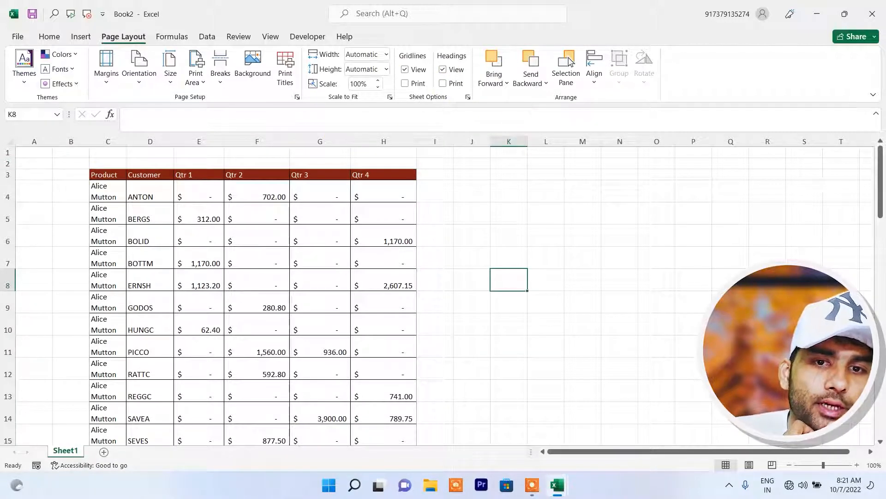
Enable printing of the row and column headings, and move the whole sales table to start at cell A1.
{"action": "left_click", "coordinate": [442, 84]}
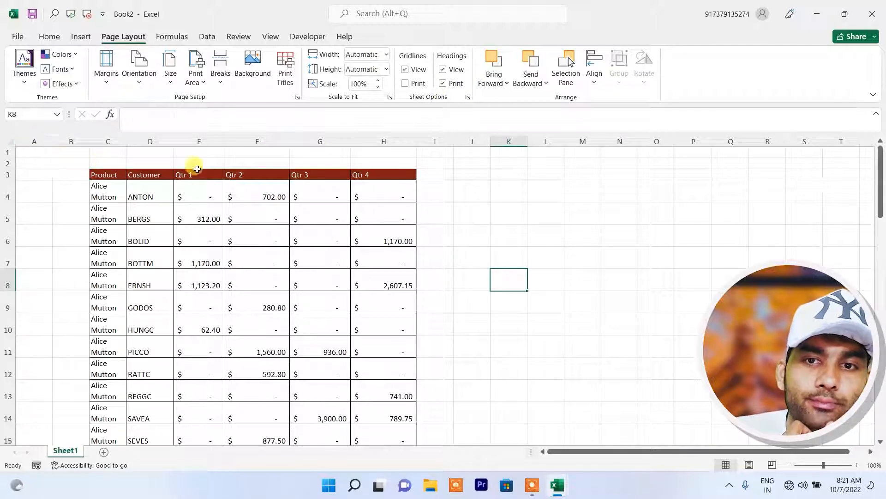
{"action": "left_click_drag", "start_coordinate": [93, 174], "coordinate": [404, 173]}
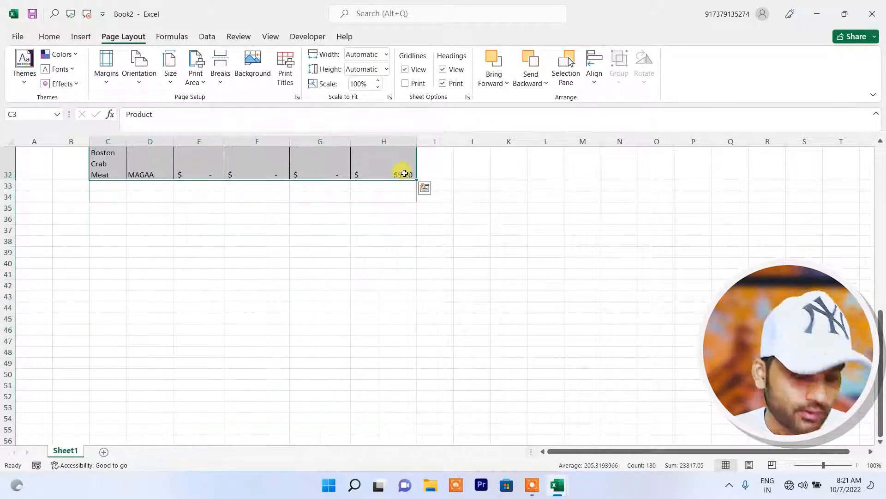
{"action": "key", "text": "ctrl+x"}
{"action": "scroll", "coordinate": [404, 174], "scroll_direction": "up", "scroll_amount": 10}
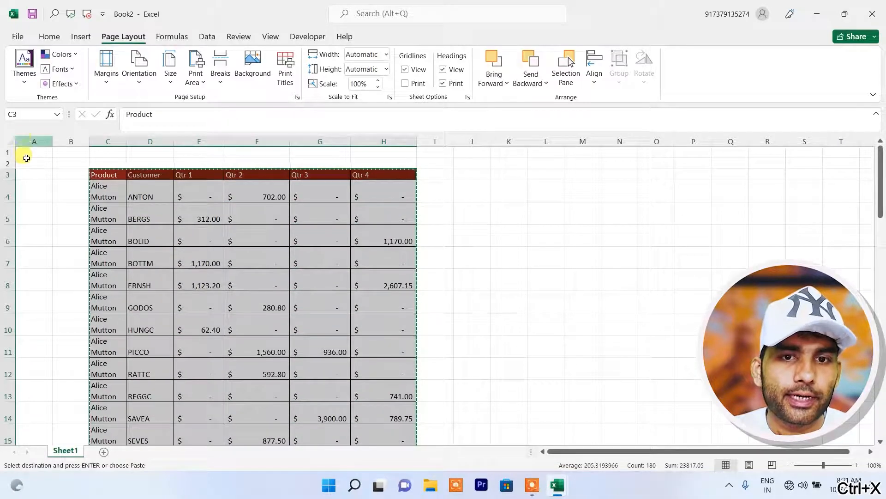
{"action": "left_click", "coordinate": [27, 157]}
{"action": "key", "text": "ctrl+v"}
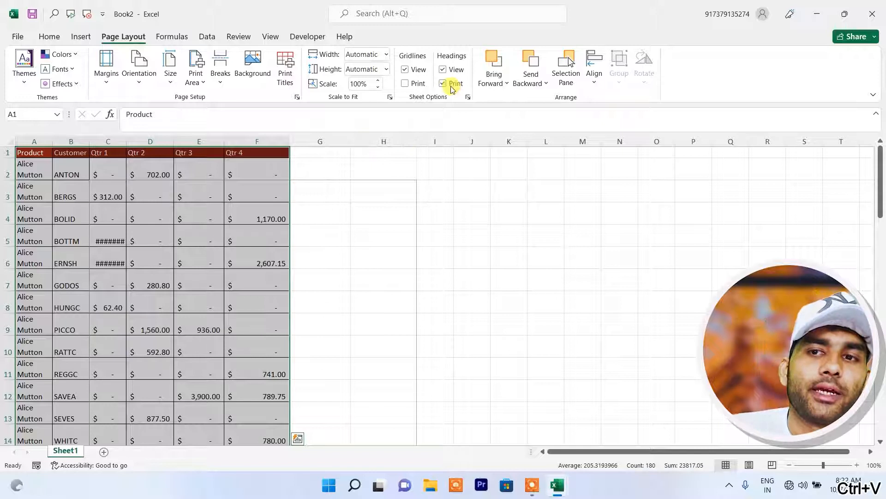
Check the row and column headings in the print preview, and return to the sheet.
{"action": "left_click", "coordinate": [18, 37]}
{"action": "left_click", "coordinate": [32, 238]}
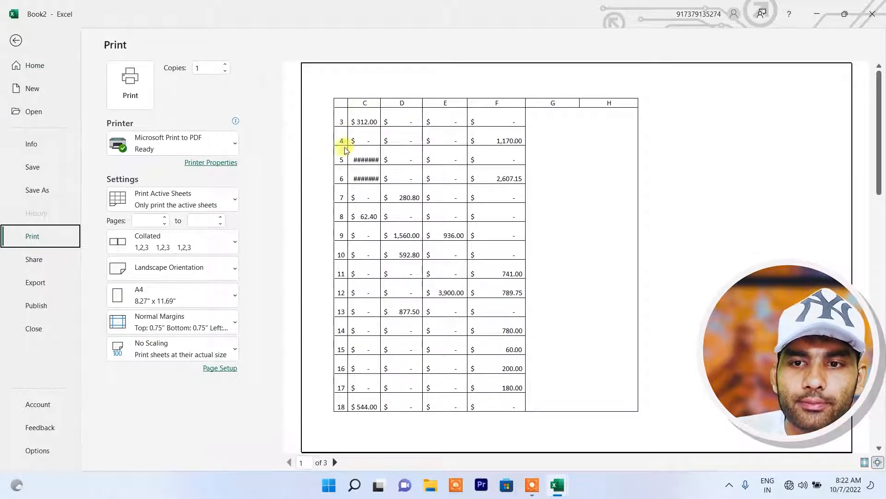
{"action": "left_click", "coordinate": [17, 41]}
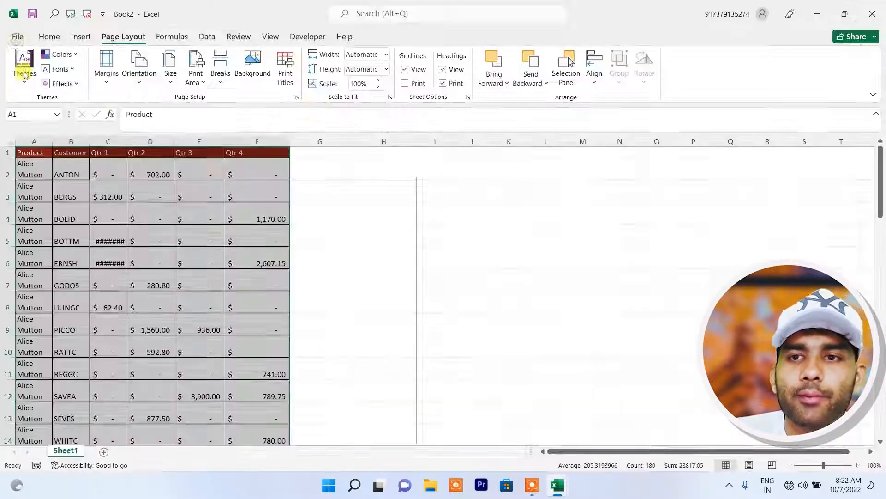
Turn off printing of the headings, check the pages in the print preview, and return to the sheet.
{"action": "left_click", "coordinate": [444, 83]}
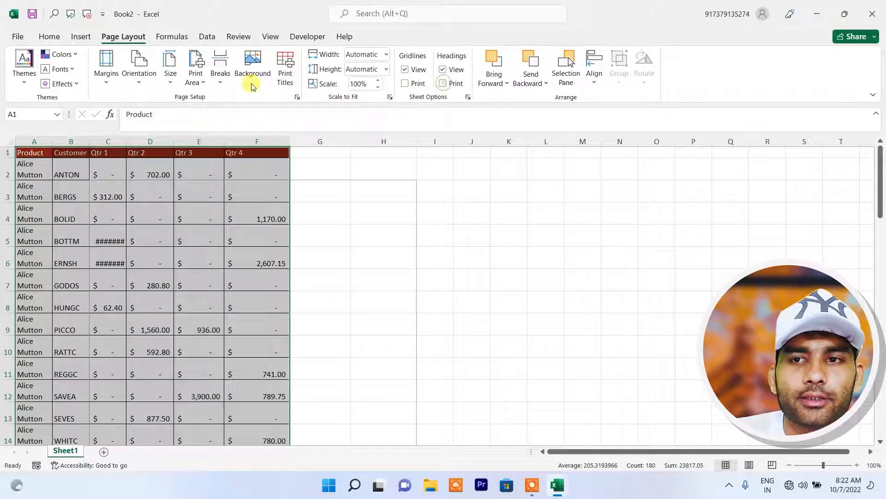
{"action": "left_click", "coordinate": [18, 37]}
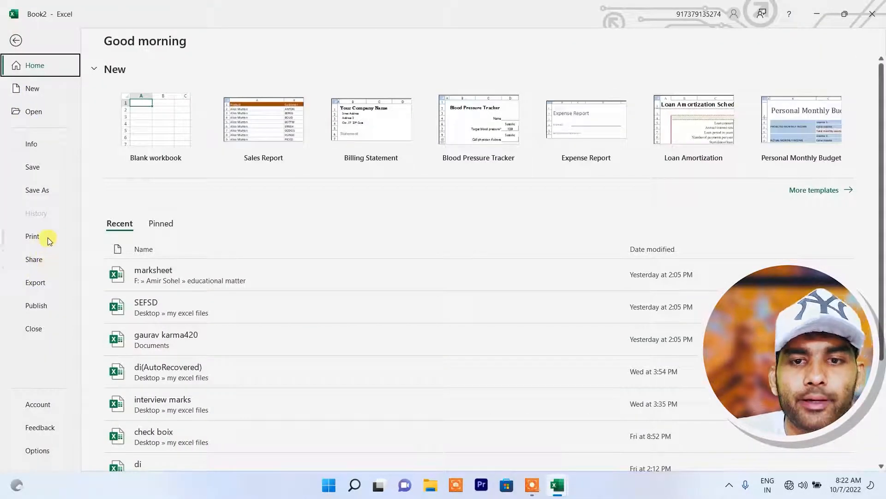
{"action": "left_click", "coordinate": [48, 237]}
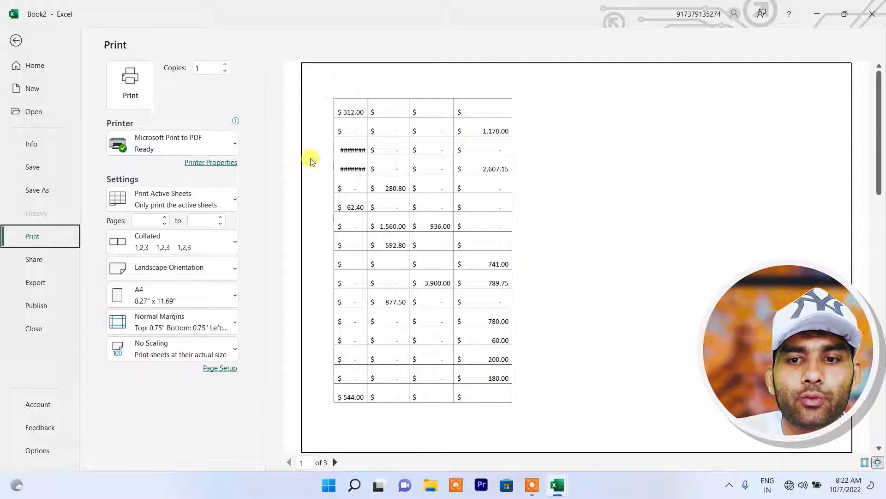
{"action": "left_click", "coordinate": [335, 463]}
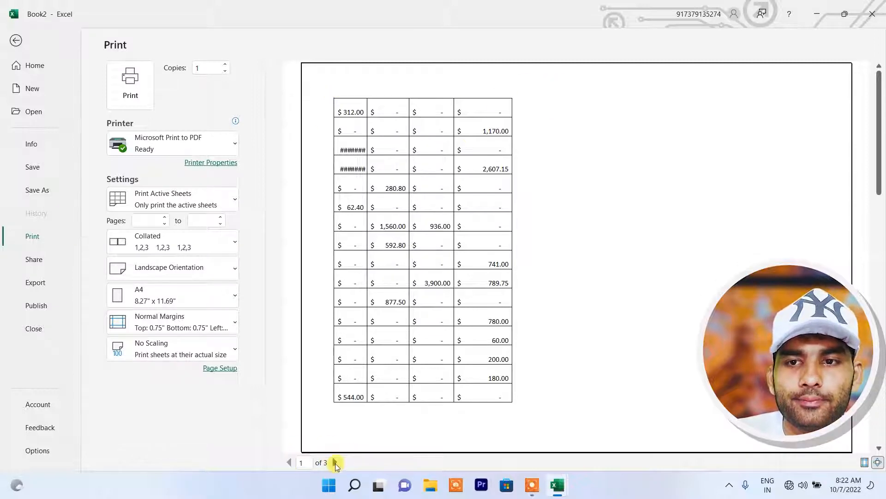
{"action": "left_click", "coordinate": [335, 462]}
{"action": "left_click", "coordinate": [289, 463]}
{"action": "left_click", "coordinate": [289, 463]}
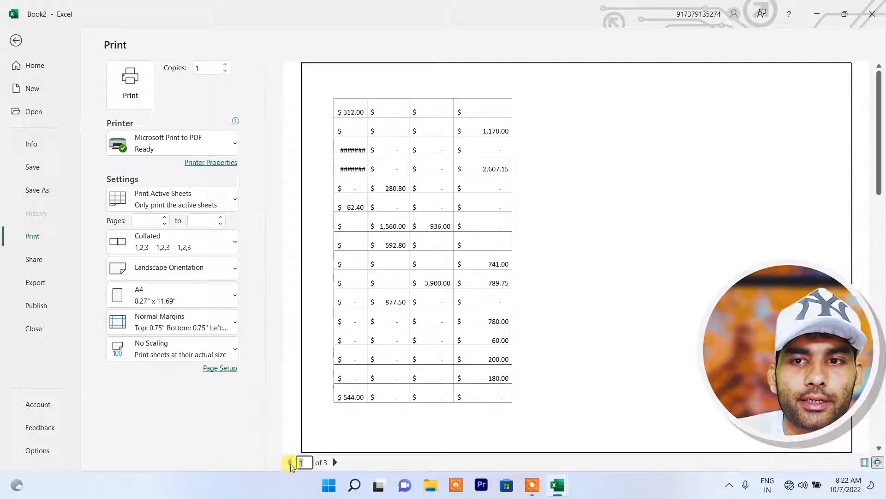
{"action": "left_click", "coordinate": [14, 41]}
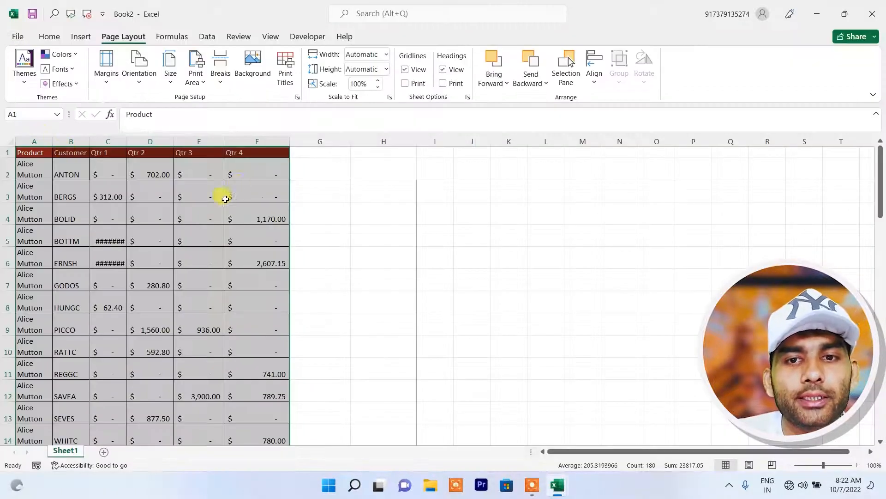
View the first two pages of the printout without headings in the print preview, and return to the sheet.
{"action": "left_click", "coordinate": [313, 203]}
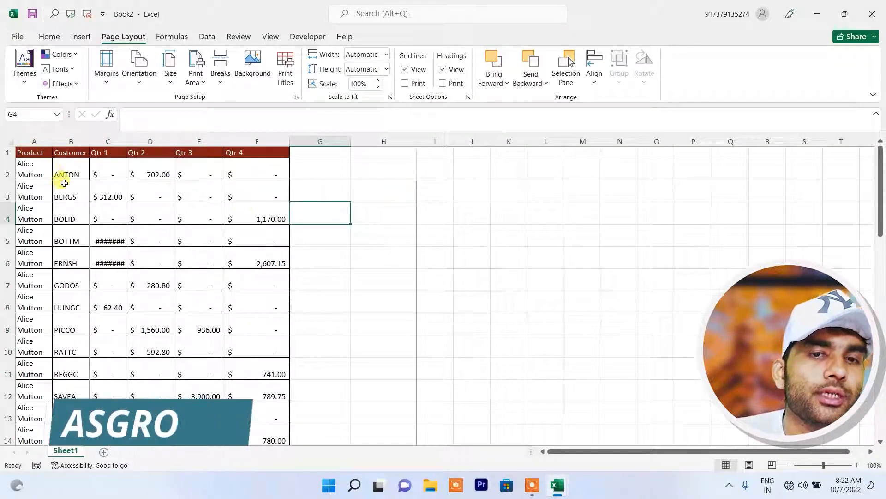
{"action": "left_click", "coordinate": [17, 36]}
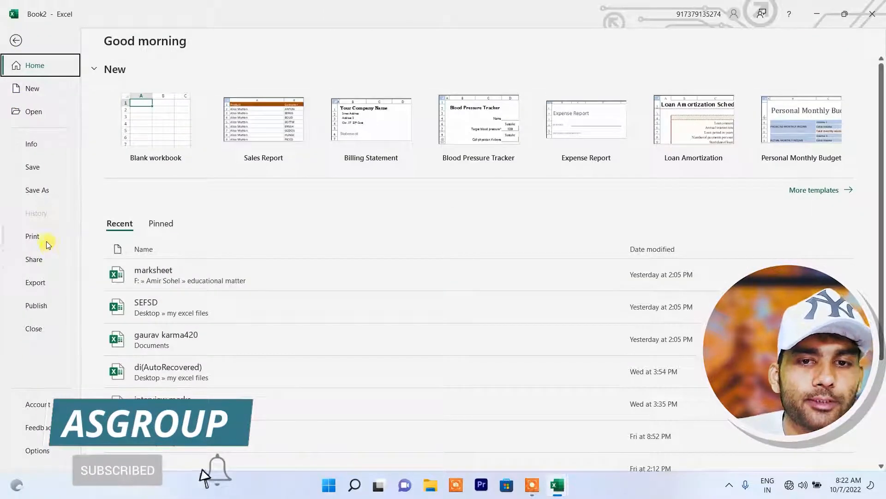
{"action": "left_click", "coordinate": [44, 239]}
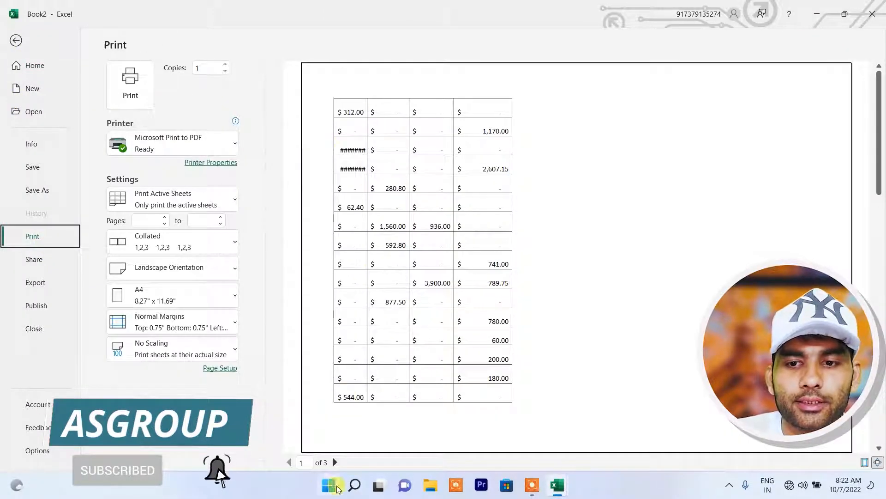
{"action": "left_click", "coordinate": [335, 462]}
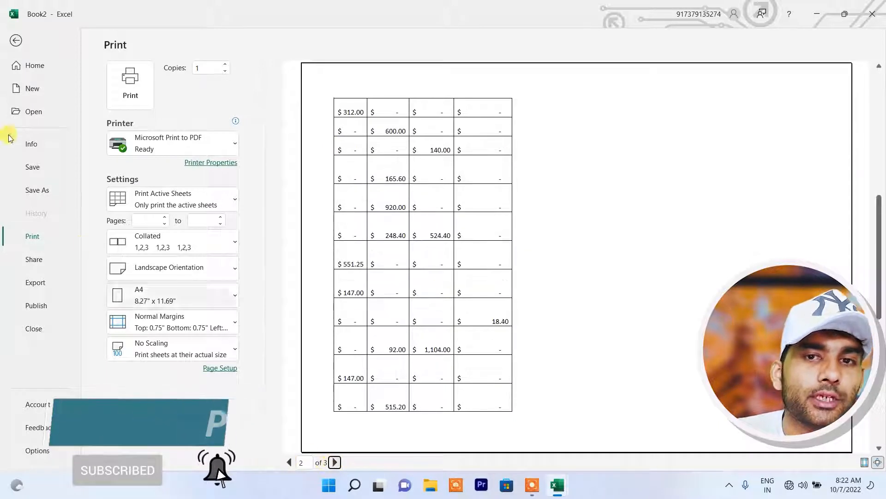
{"action": "left_click", "coordinate": [15, 40]}
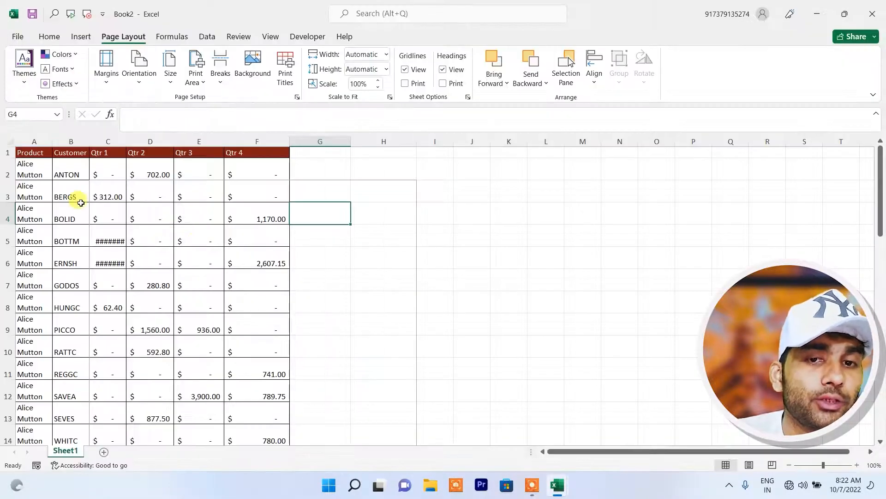
Apply the Normal cell style to the table's header cells A1:F1.
{"action": "left_click", "coordinate": [65, 172]}
{"action": "left_click_drag", "start_coordinate": [24, 153], "coordinate": [246, 154]}
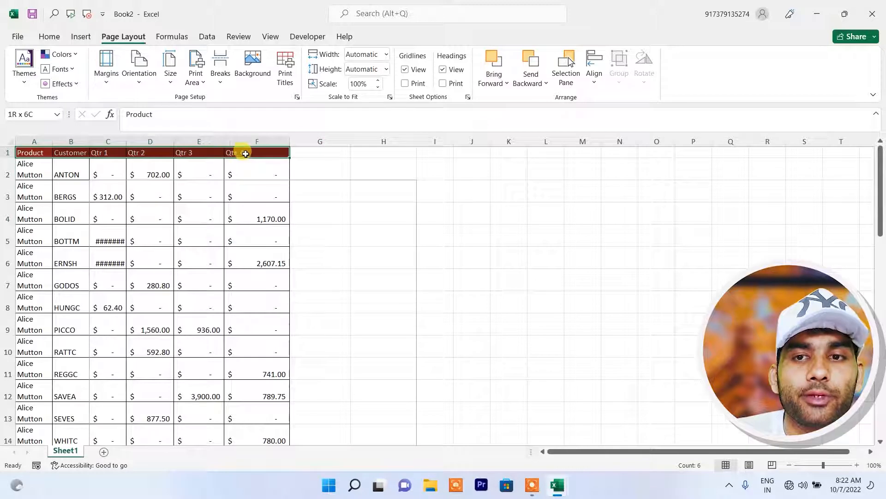
{"action": "left_click", "coordinate": [44, 35]}
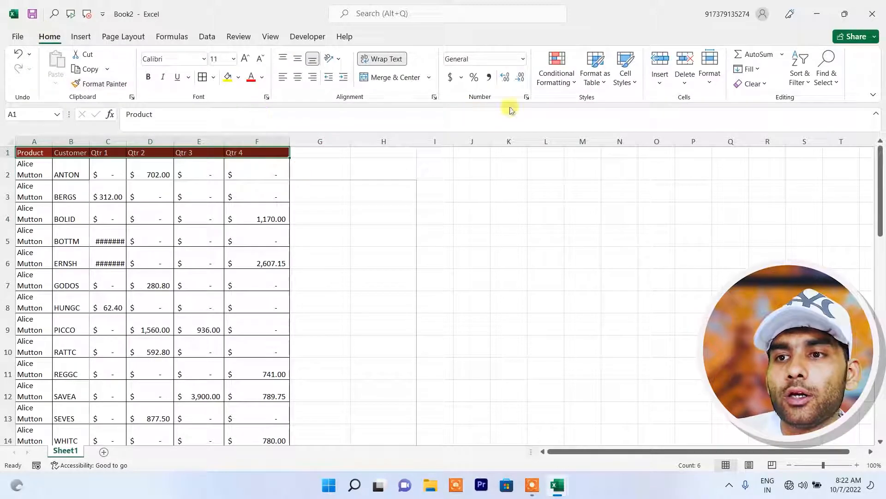
{"action": "left_click", "coordinate": [625, 74]}
{"action": "left_click", "coordinate": [538, 113]}
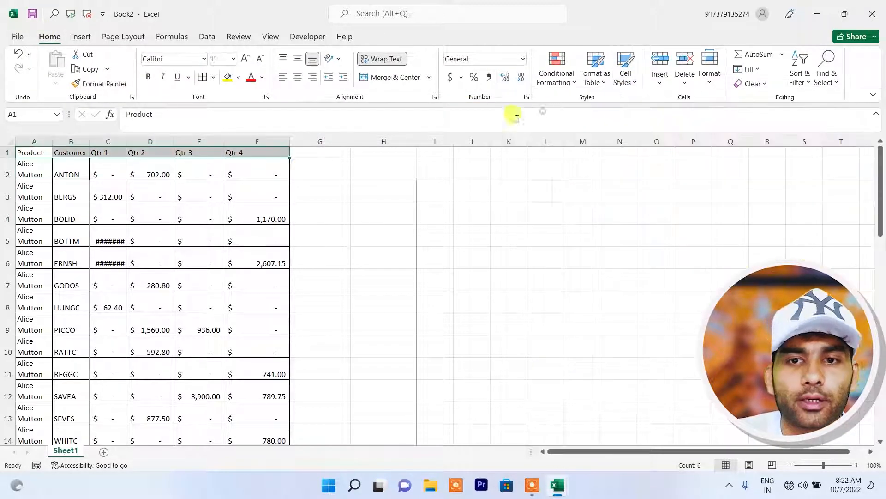
Select the whole sales table and view the gallery of available cell styles, leaving it without applying one.
{"action": "left_click", "coordinate": [270, 253]}
{"action": "left_click_drag", "start_coordinate": [33, 158], "coordinate": [271, 403]}
{"action": "left_click", "coordinate": [396, 239]}
{"action": "scroll", "coordinate": [212, 178], "scroll_direction": "up", "scroll_amount": 7}
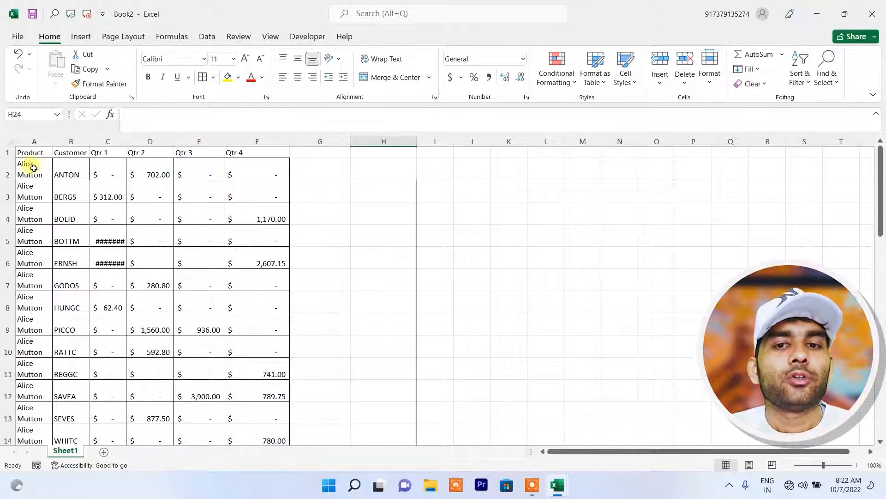
{"action": "left_click_drag", "start_coordinate": [23, 151], "coordinate": [283, 403]}
{"action": "scroll", "coordinate": [139, 182], "scroll_direction": "up", "scroll_amount": 8}
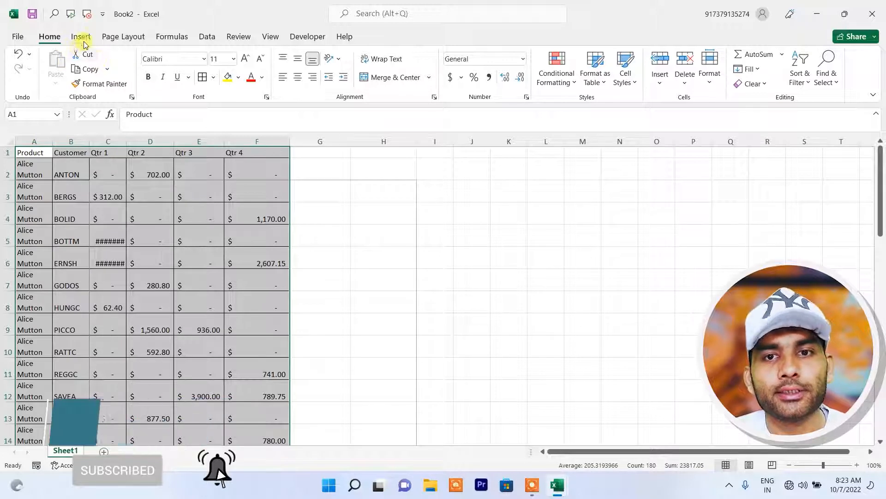
{"action": "left_click", "coordinate": [632, 83]}
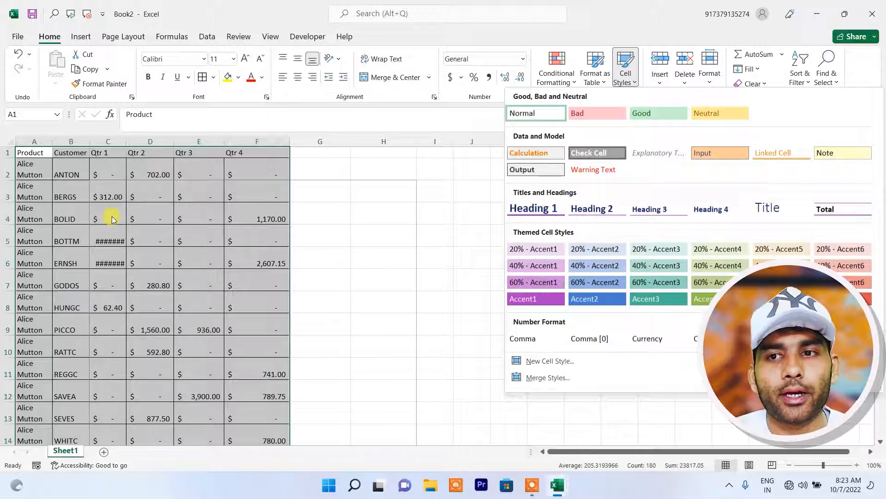
{"action": "left_click", "coordinate": [184, 164]}
Apply the Heading 1 cell style to the table's header cells A1:F1 and deselect them.
{"action": "left_click_drag", "start_coordinate": [30, 153], "coordinate": [245, 153]}
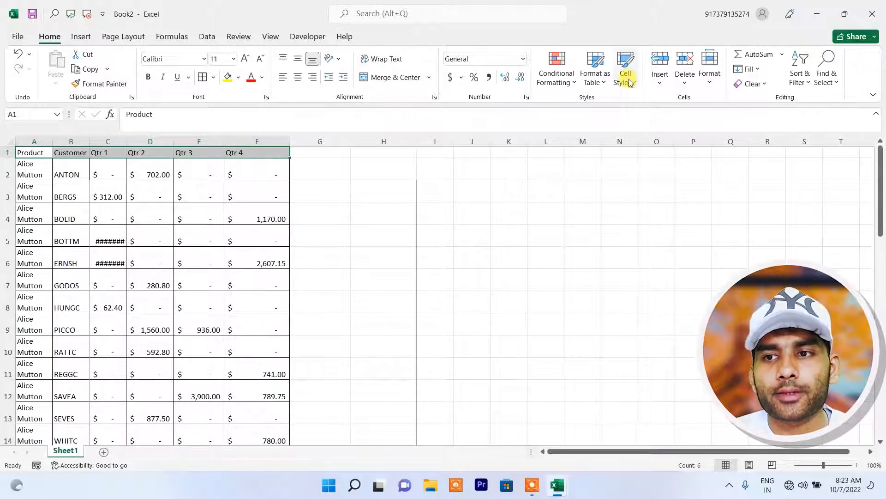
{"action": "left_click", "coordinate": [628, 79]}
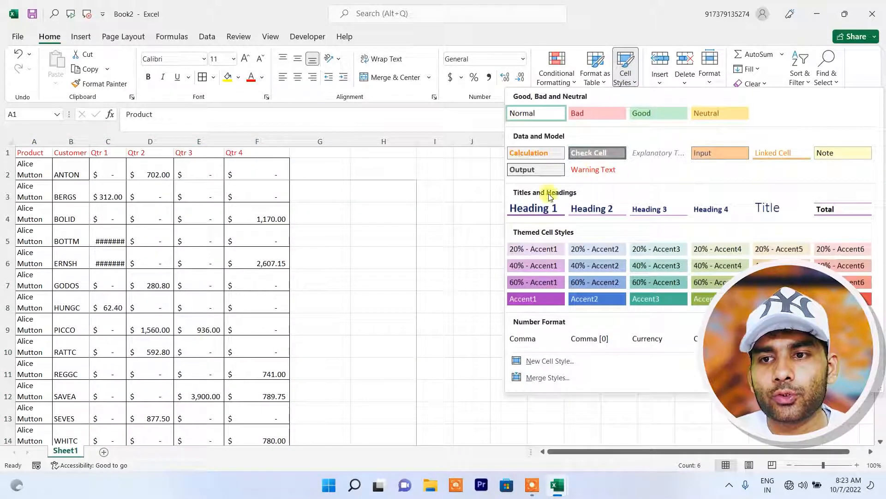
{"action": "left_click", "coordinate": [533, 207]}
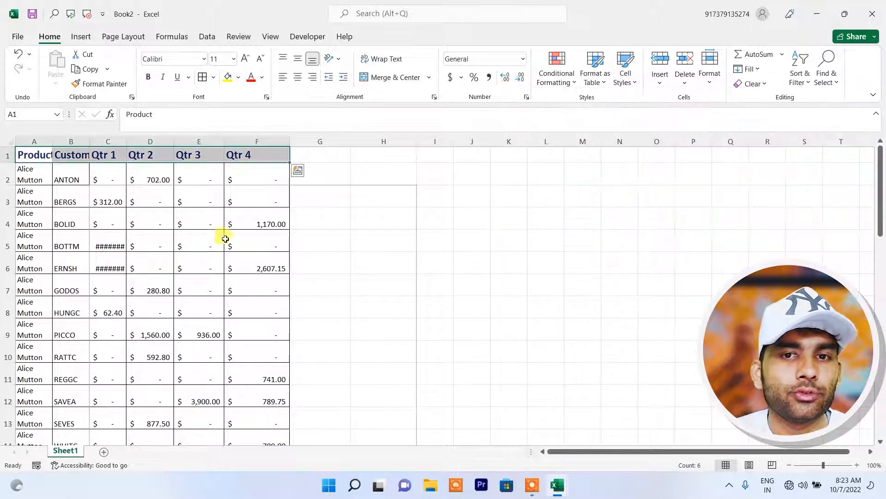
{"action": "left_click", "coordinate": [234, 264]}
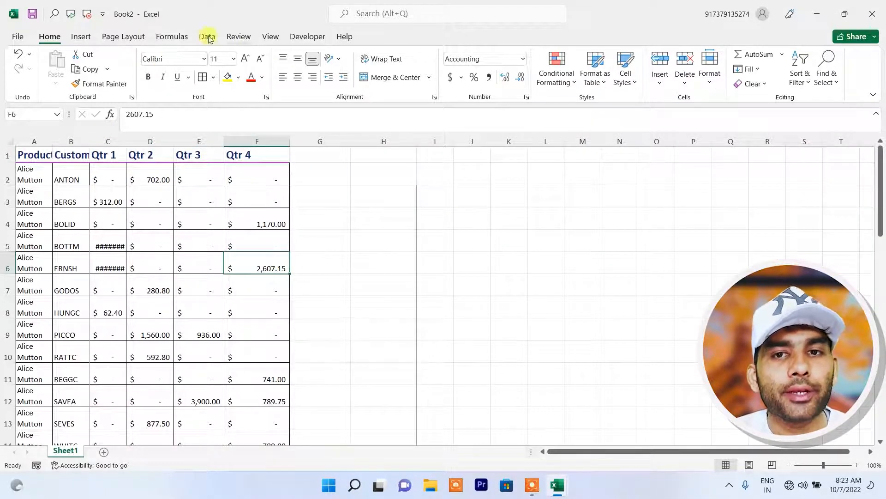
Check all three pages of the printout without headings in the print preview, and return to the sheet.
{"action": "left_click", "coordinate": [137, 41]}
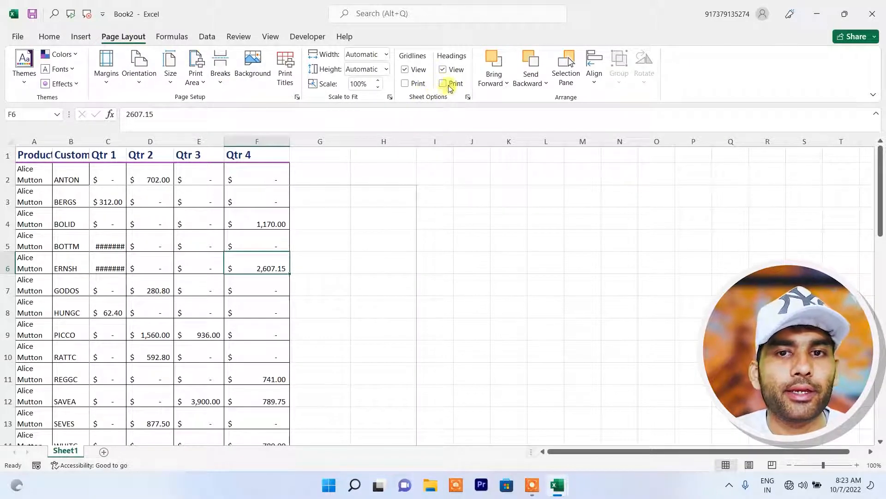
{"action": "left_click", "coordinate": [18, 37]}
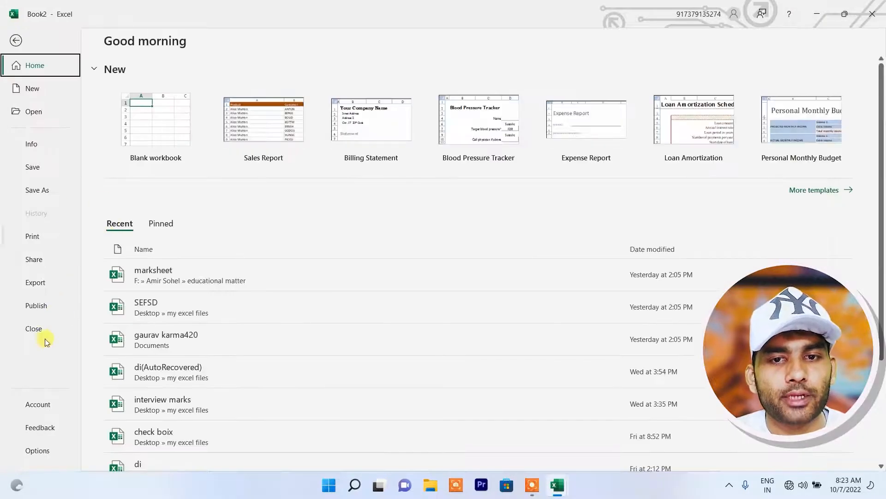
{"action": "left_click", "coordinate": [33, 236]}
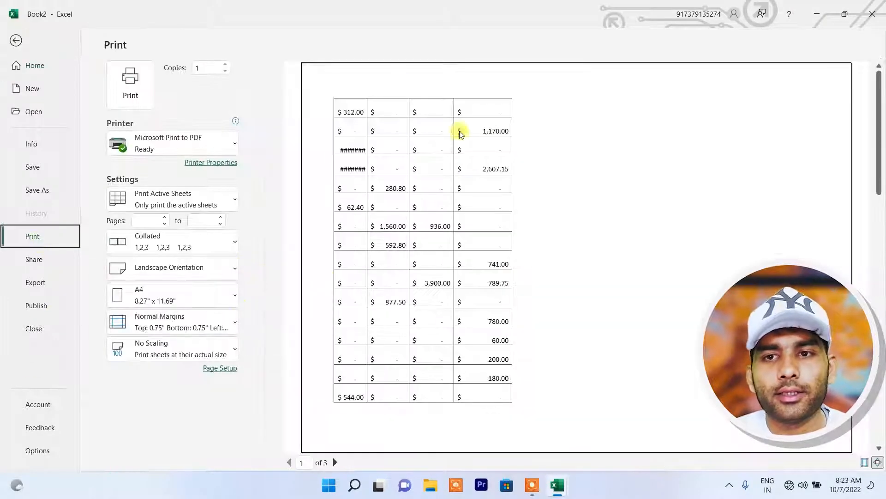
{"action": "left_click", "coordinate": [335, 463]}
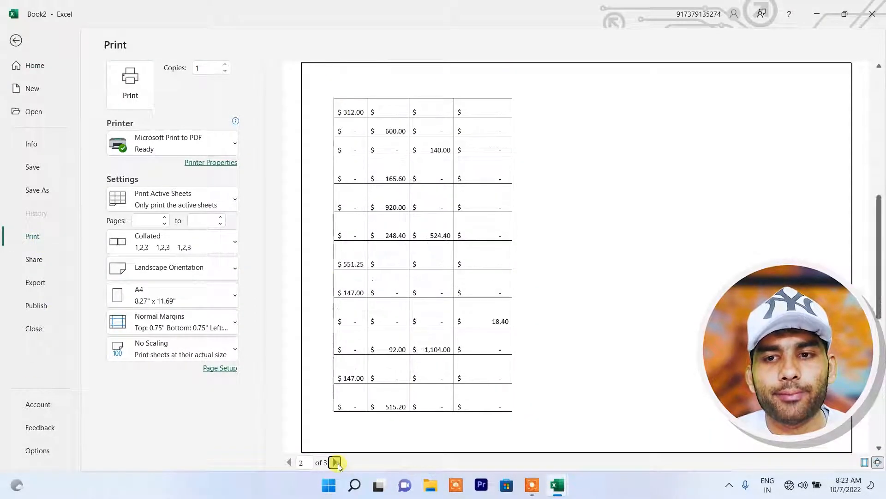
{"action": "left_click", "coordinate": [337, 463]}
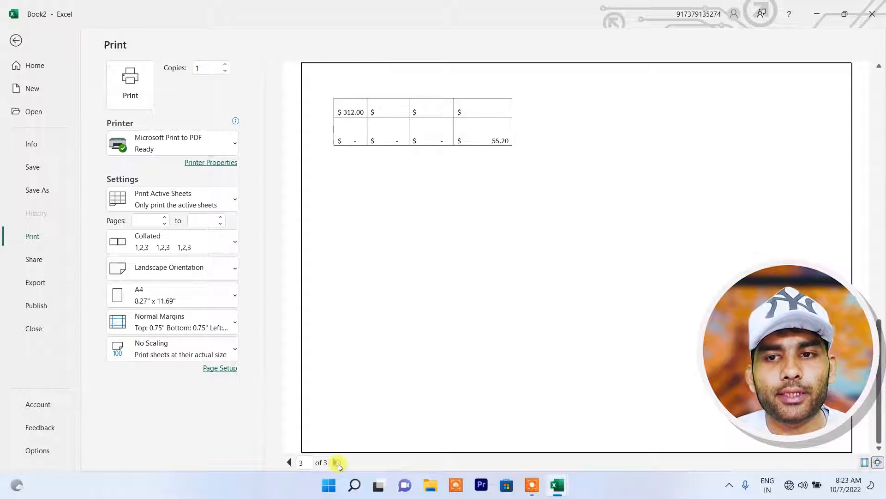
{"action": "left_click", "coordinate": [15, 41]}
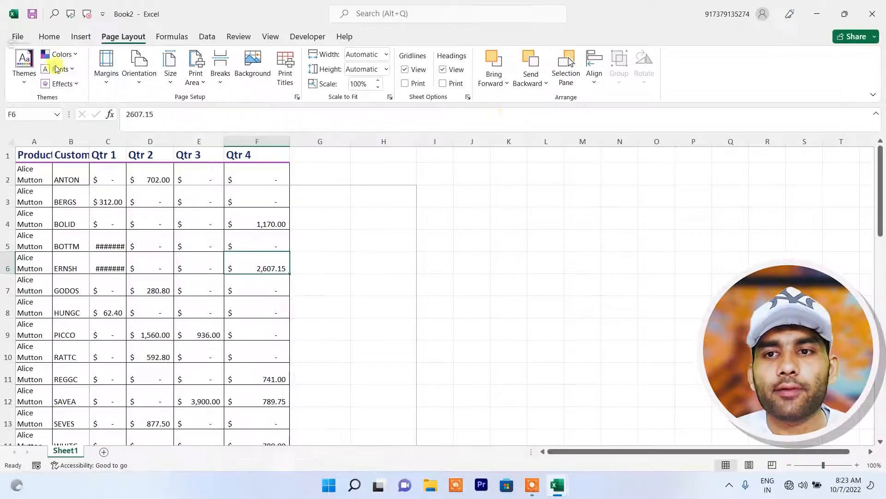
Turn on printing of the headings, check the first page in the print preview, and return to the sheet.
{"action": "left_click", "coordinate": [13, 32]}
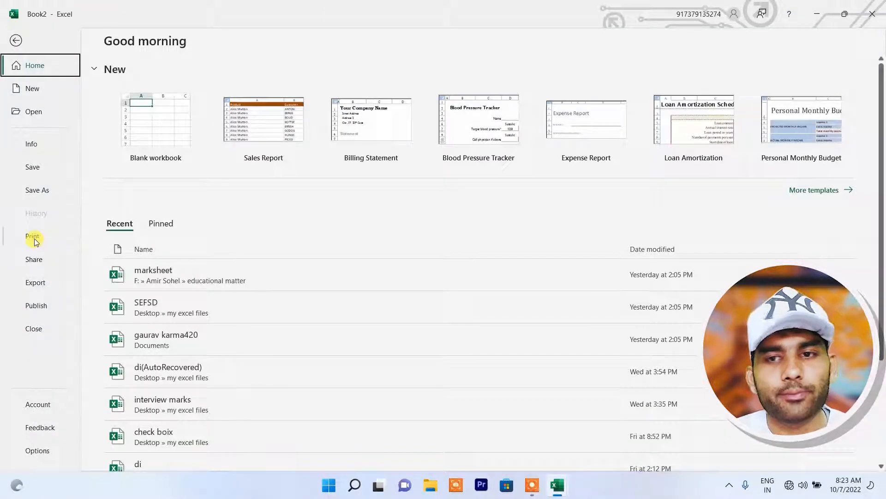
{"action": "left_click", "coordinate": [35, 239]}
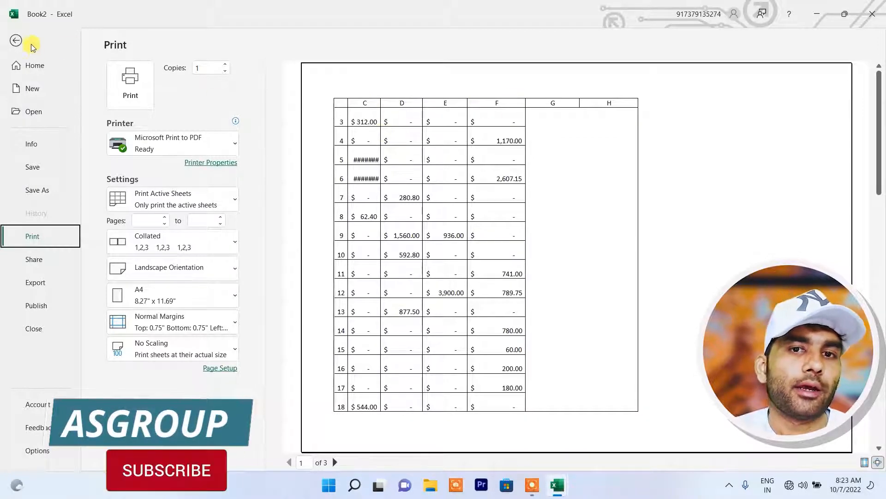
{"action": "left_click", "coordinate": [16, 40]}
{"action": "left_click", "coordinate": [161, 239]}
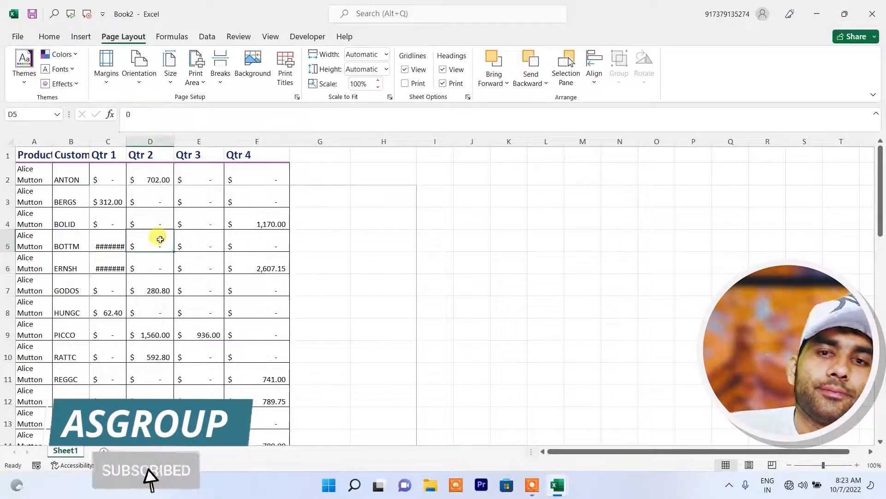
Undo the cell style changes on the header row, and move the whole sales table so that it starts at cell C3.
{"action": "left_click", "coordinate": [50, 156]}
{"action": "key", "text": "ctrl+z"}
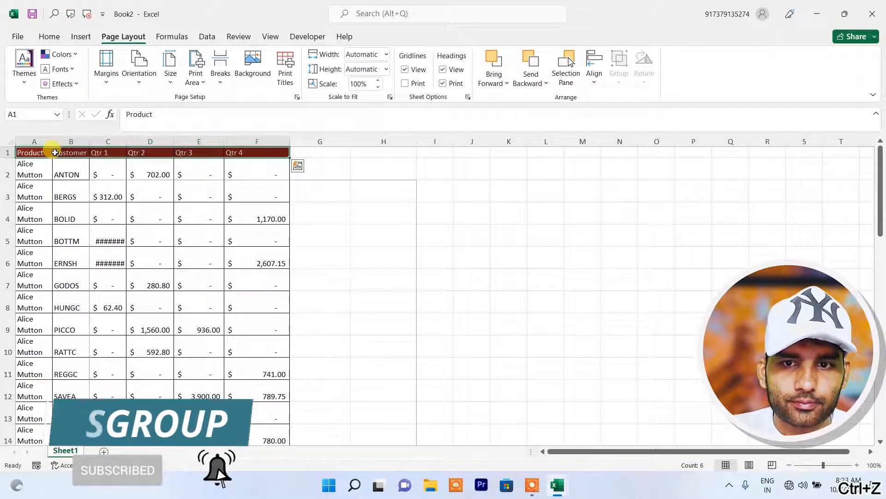
{"action": "left_click_drag", "start_coordinate": [40, 153], "coordinate": [281, 403]}
{"action": "key", "text": "ctrl+x"}
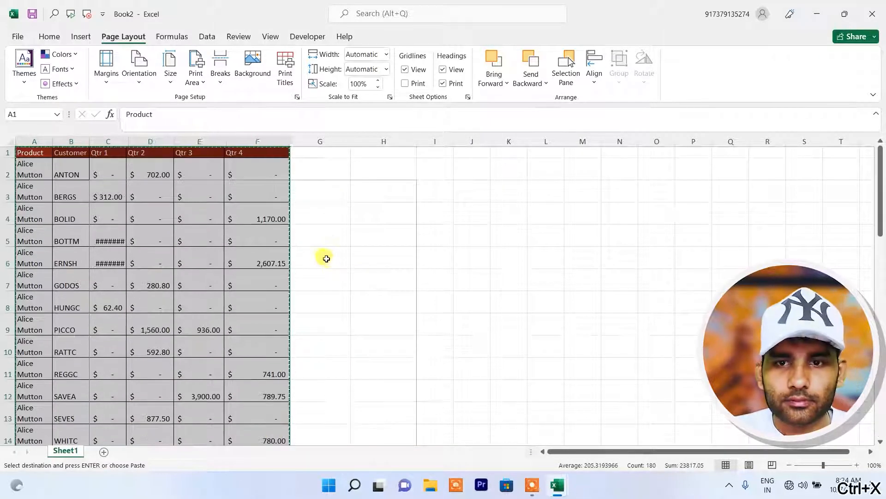
{"action": "left_click", "coordinate": [110, 189]}
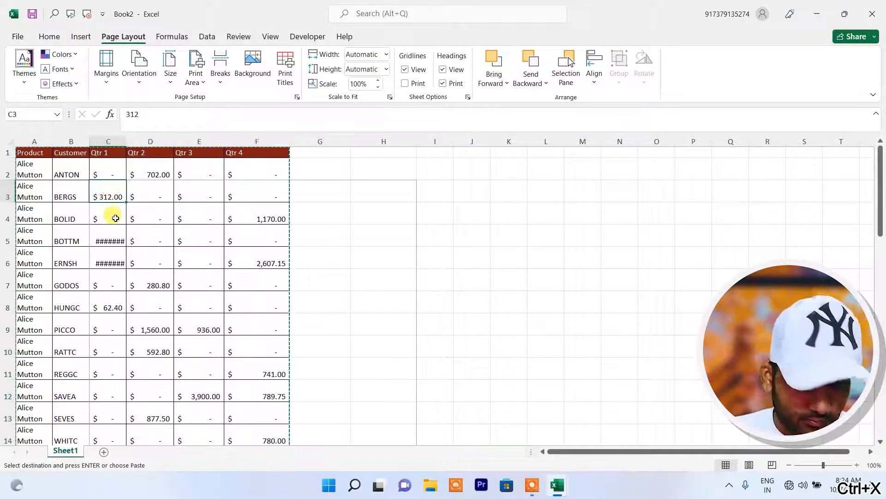
{"action": "key", "text": "ctrl+v"}
{"action": "left_click", "coordinate": [442, 239]}
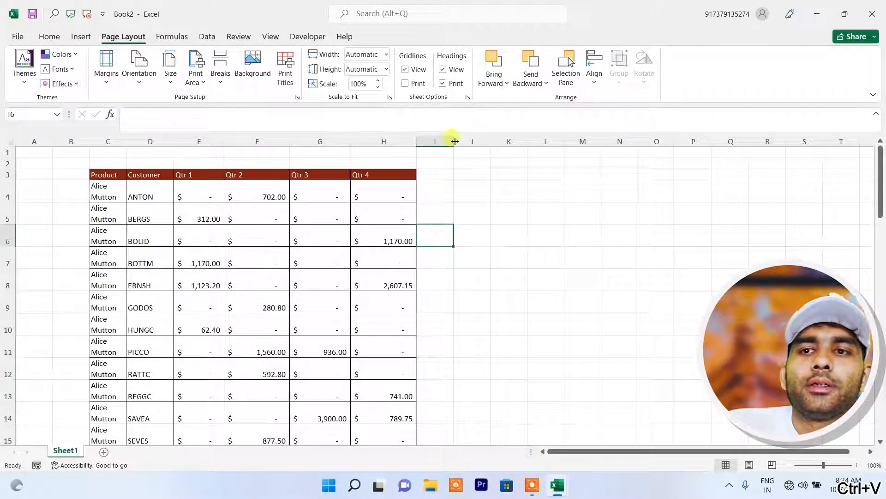
Toggle the on-screen display of the row and column headings off and back on several times.
{"action": "left_click", "coordinate": [442, 70]}
{"action": "left_click", "coordinate": [442, 71]}
{"action": "left_click", "coordinate": [442, 70]}
{"action": "left_click", "coordinate": [442, 70]}
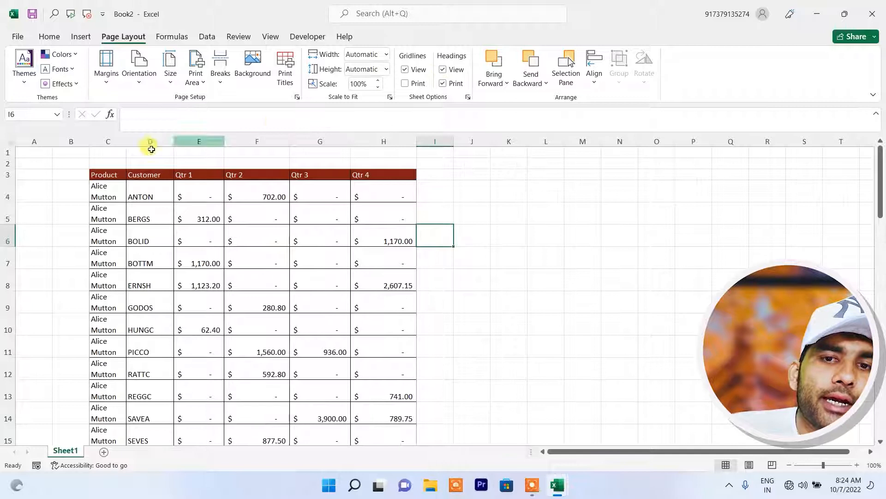
{"action": "left_click", "coordinate": [442, 70]}
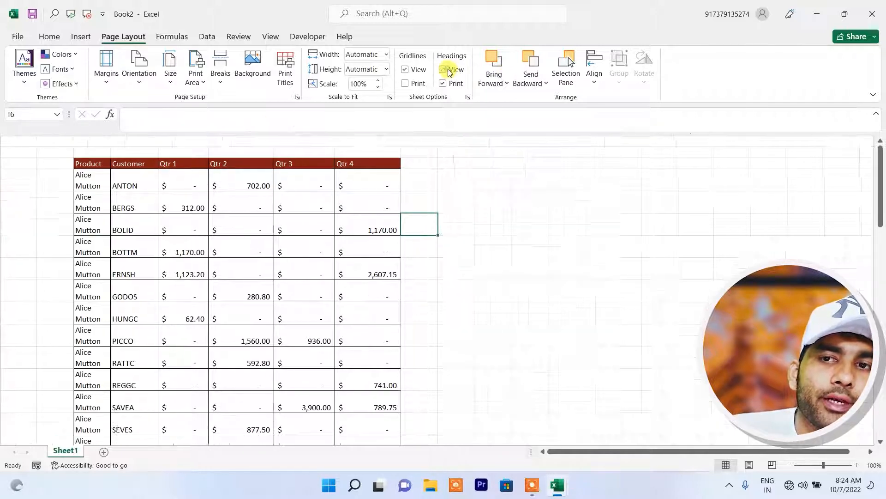
{"action": "left_click", "coordinate": [442, 70]}
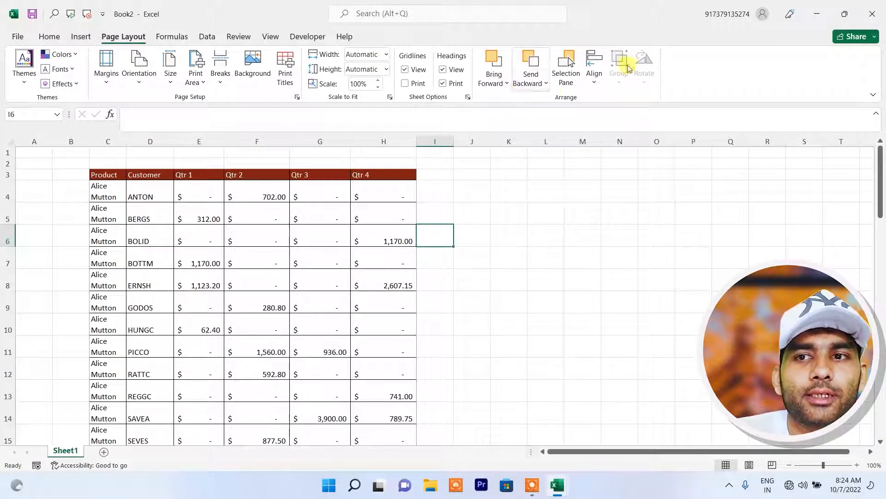
{"action": "left_click", "coordinate": [575, 281]}
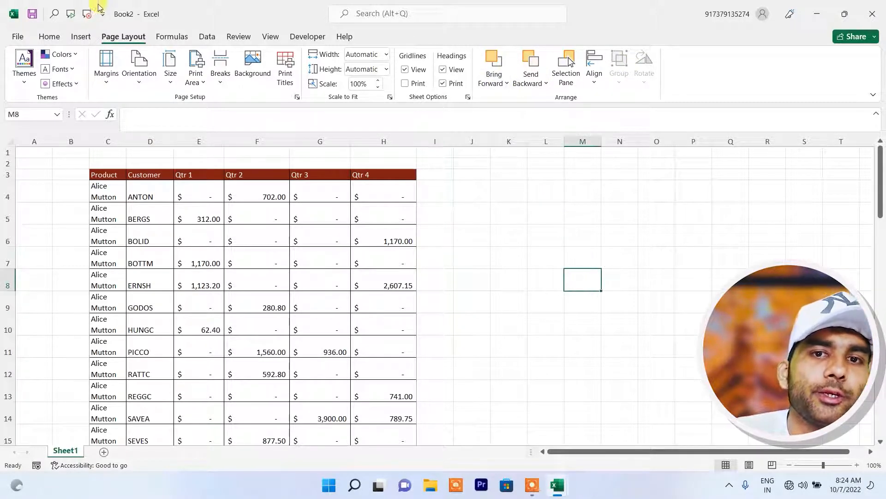
Draw an oval about 2.5 inches high and 2.31 inches wide over the middle of the sales table.
{"action": "left_click", "coordinate": [81, 37]}
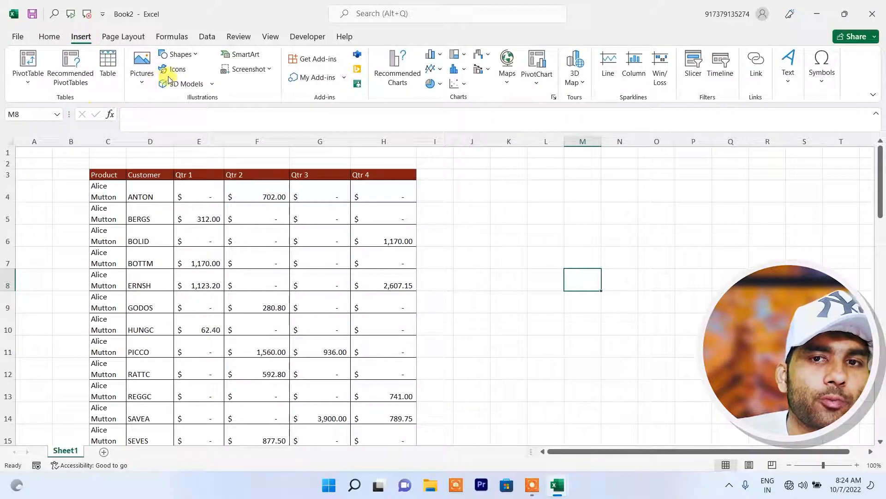
{"action": "left_click", "coordinate": [178, 55]}
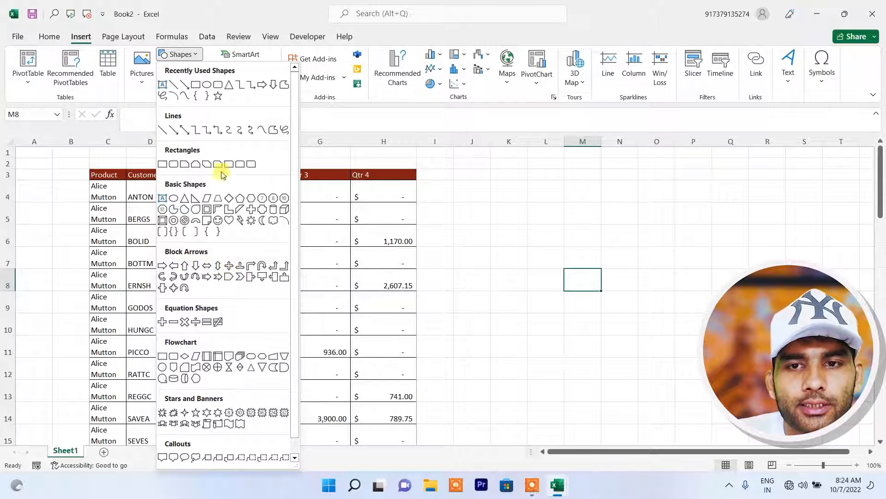
{"action": "left_click", "coordinate": [207, 87]}
{"action": "left_click_drag", "start_coordinate": [194, 203], "coordinate": [322, 342]}
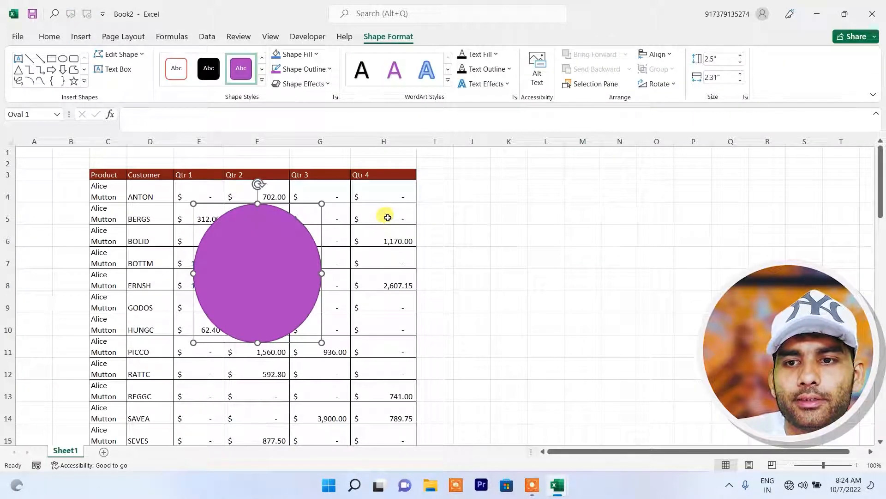
Draw two more ovals beside the table, about 2.42 by 2.41 inches in columns I to L and 2.93 by 2.67 inches in columns O to S.
{"action": "left_click", "coordinate": [64, 58]}
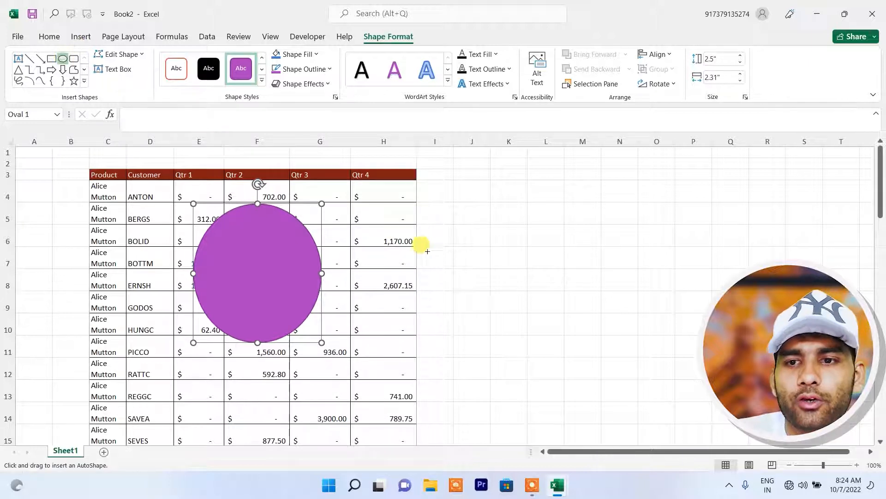
{"action": "left_click_drag", "start_coordinate": [433, 219], "coordinate": [564, 352]}
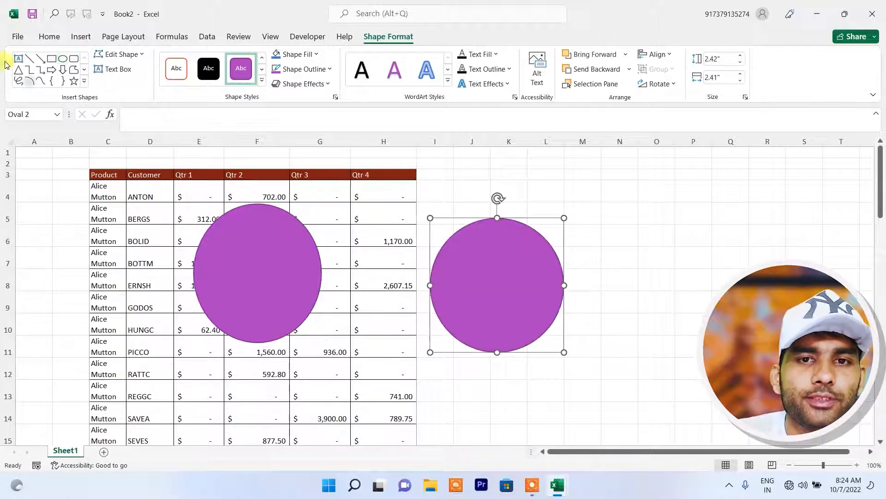
{"action": "left_click", "coordinate": [64, 59]}
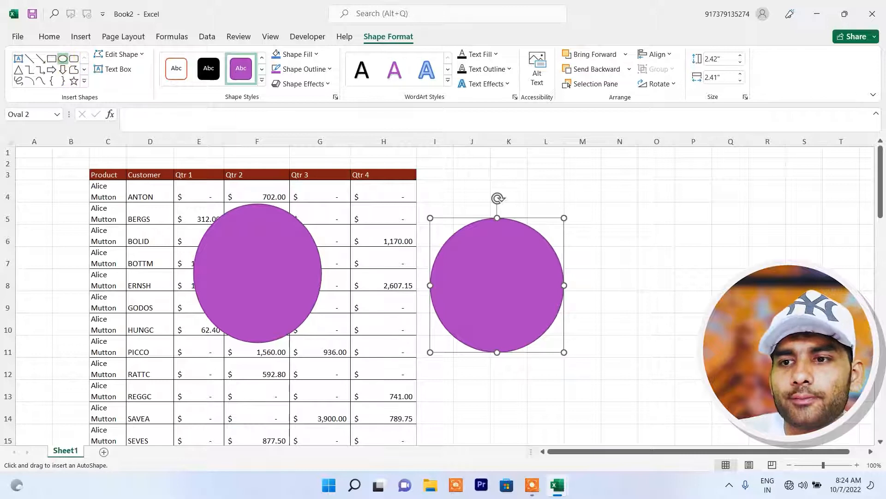
{"action": "left_click_drag", "start_coordinate": [670, 218], "coordinate": [817, 381]}
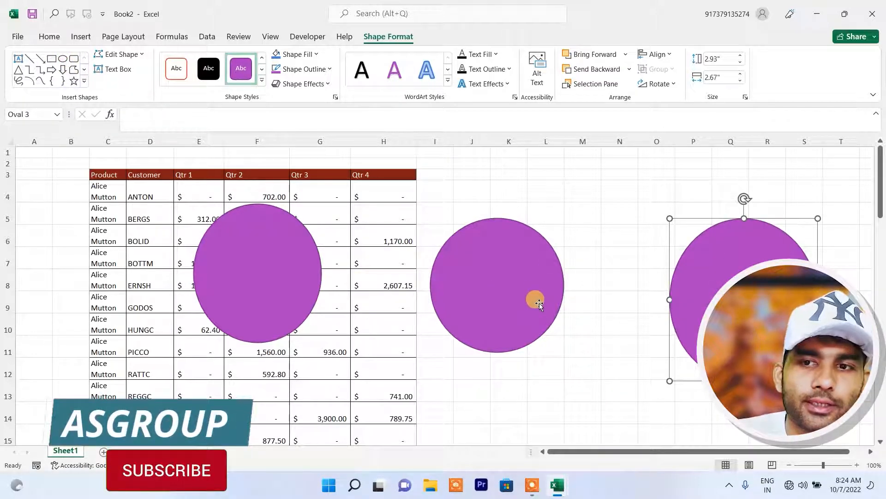
Apply the solid black shape style to the middle oval, and shrink it to about 1.59 by 1.58 inches centred on the table's oval.
{"action": "left_click", "coordinate": [539, 292]}
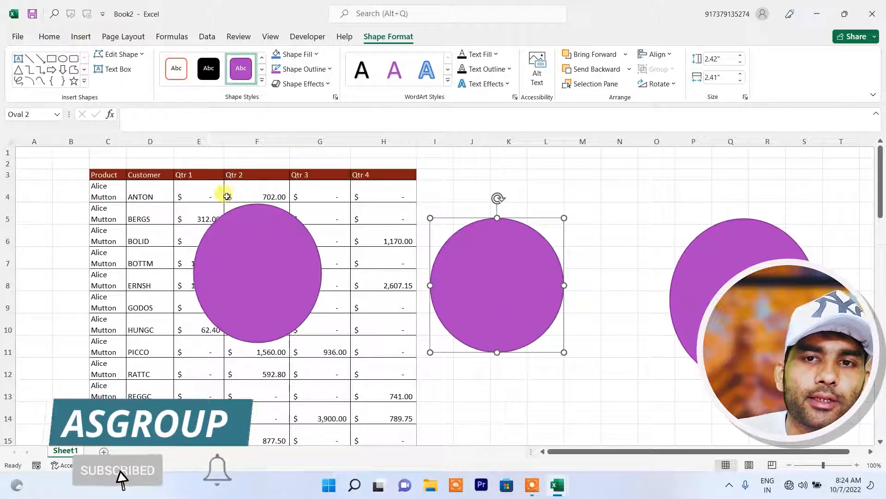
{"action": "left_click", "coordinate": [217, 78]}
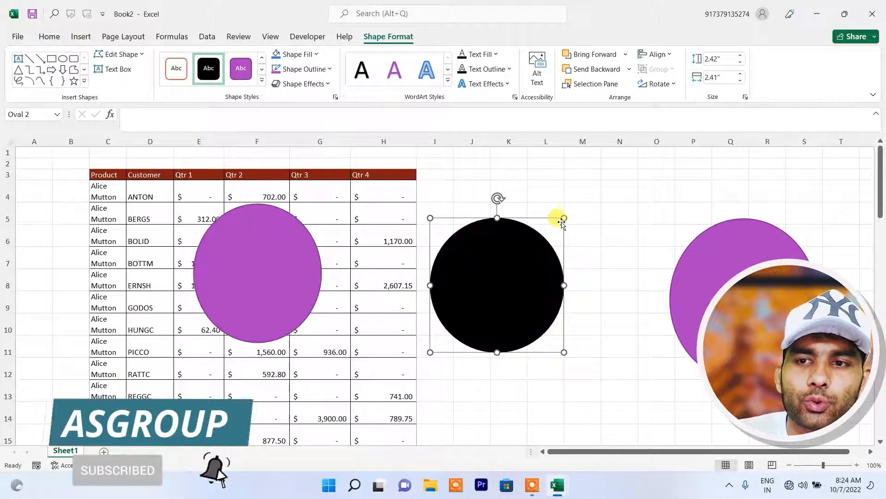
{"action": "left_click_drag", "start_coordinate": [564, 218], "coordinate": [519, 263]}
{"action": "left_click_drag", "start_coordinate": [386, 301], "coordinate": [264, 276]}
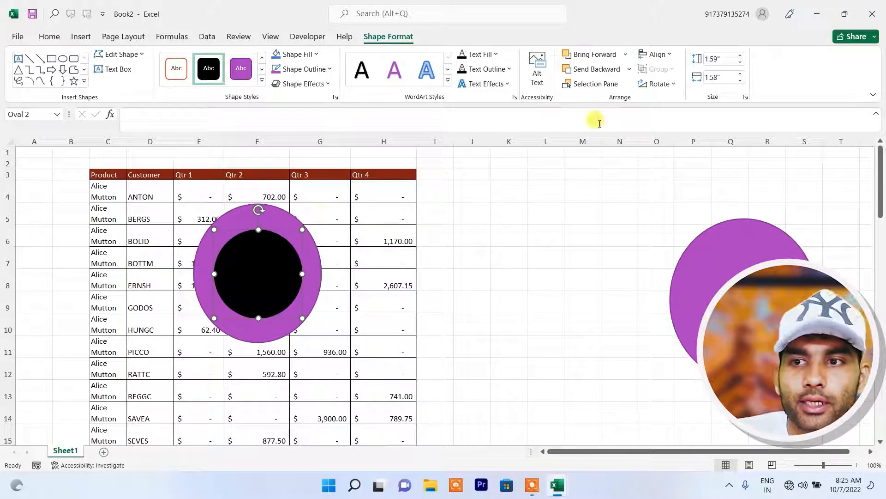
Send the black oval backward behind the purple oval, and bring it forward again.
{"action": "left_click", "coordinate": [597, 69]}
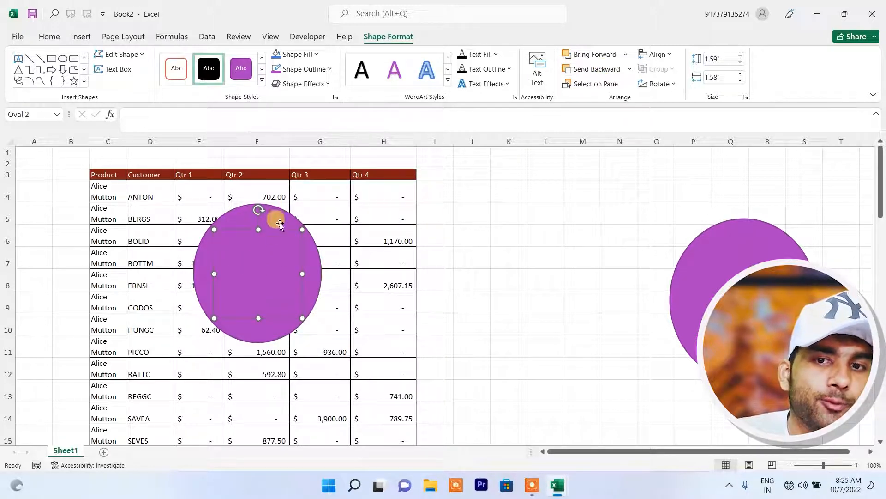
{"action": "left_click", "coordinate": [600, 55]}
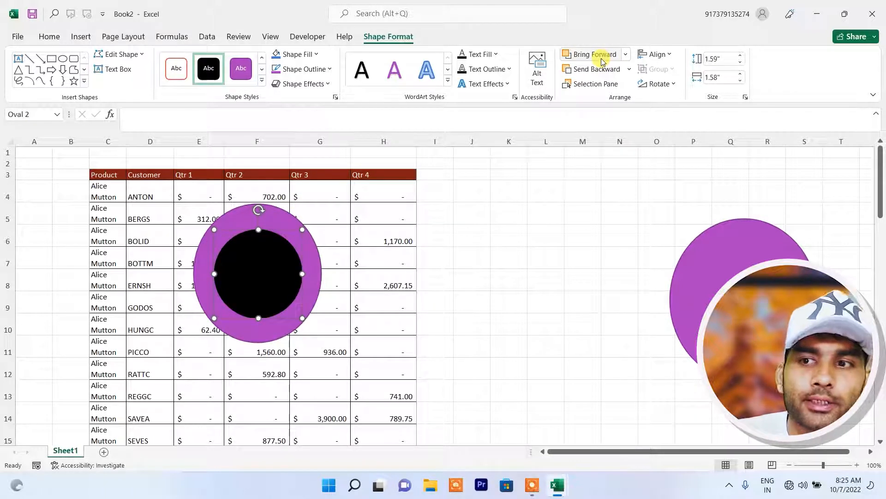
Enlarge the oval in columns O to S to about 3.36 inches high and 3.06 inches wide.
{"action": "left_click", "coordinate": [679, 305]}
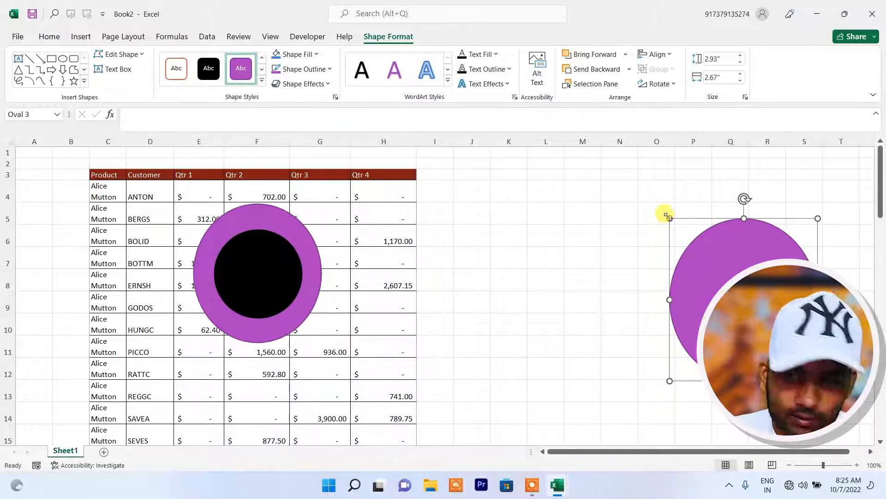
{"action": "left_click_drag", "start_coordinate": [669, 218], "coordinate": [649, 194]}
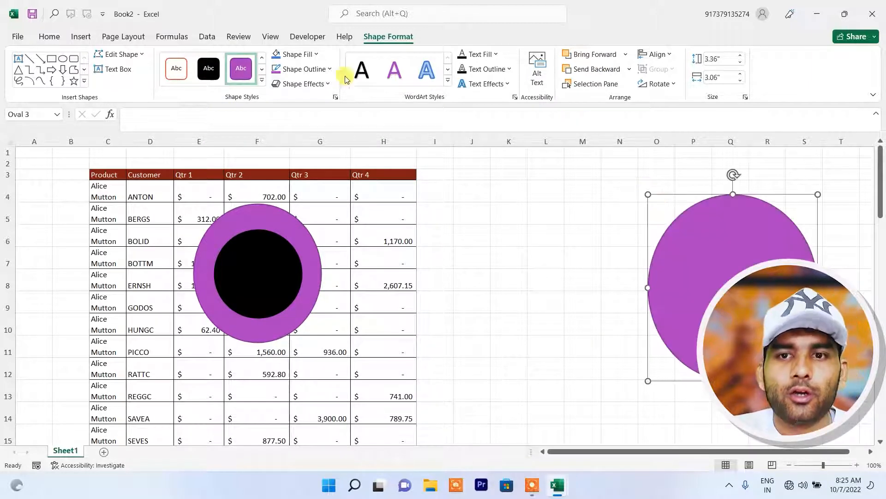
Apply the solid red shape style to the oval in columns O to S, and move it over the black and purple ovals.
{"action": "left_click", "coordinate": [262, 80]}
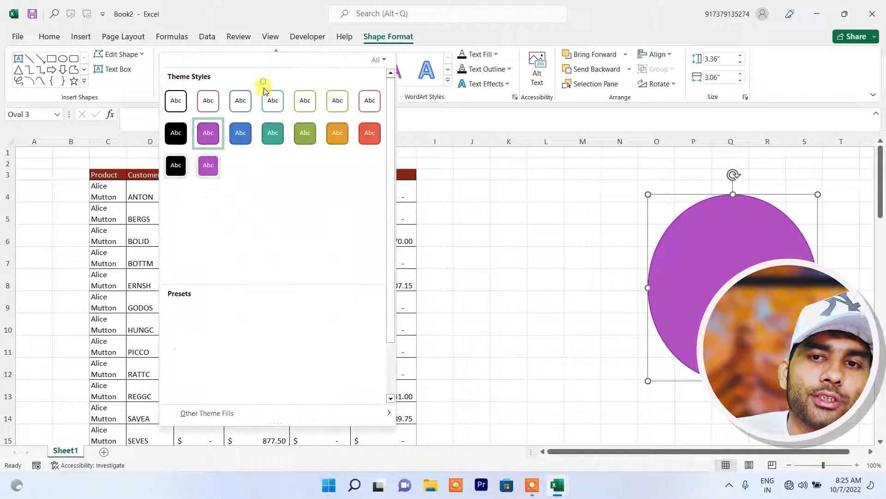
{"action": "left_click", "coordinate": [370, 133]}
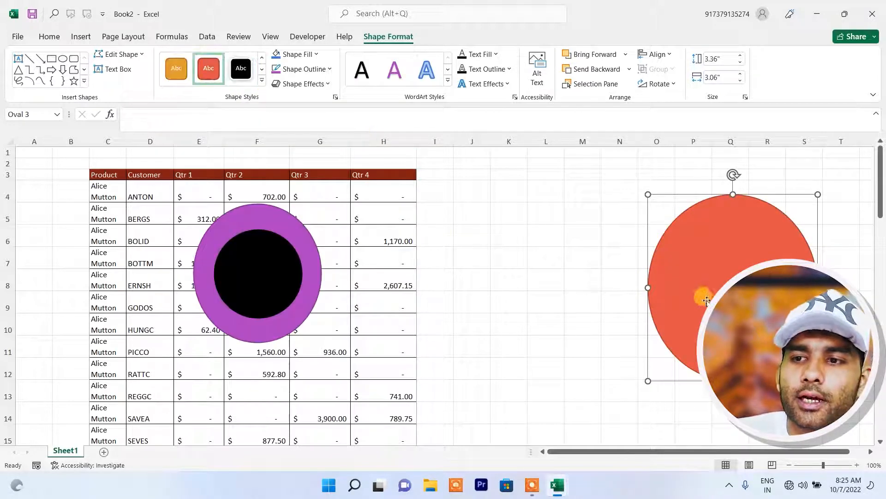
{"action": "left_click_drag", "start_coordinate": [722, 288], "coordinate": [250, 289]}
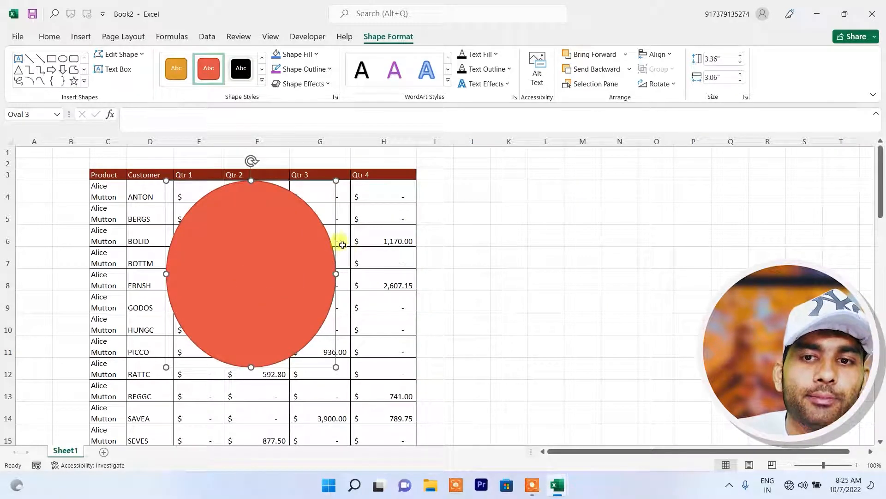
Send the red oval to the back, and bring it forward twice, past the purple and black ovals.
{"action": "left_click", "coordinate": [629, 70]}
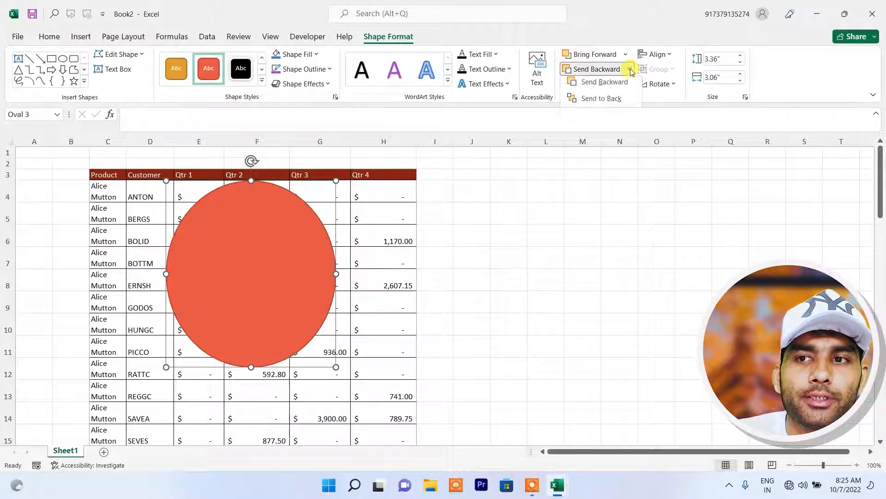
{"action": "left_click", "coordinate": [599, 102]}
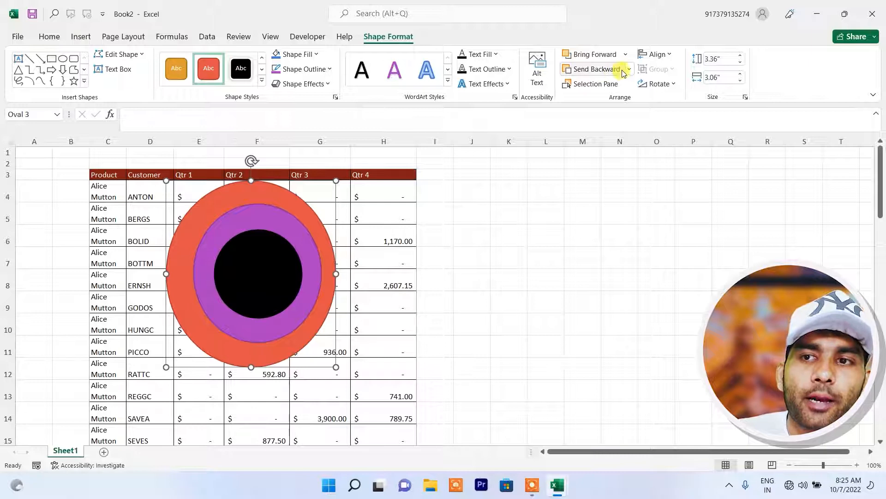
{"action": "left_click", "coordinate": [625, 54]}
{"action": "left_click", "coordinate": [603, 84]}
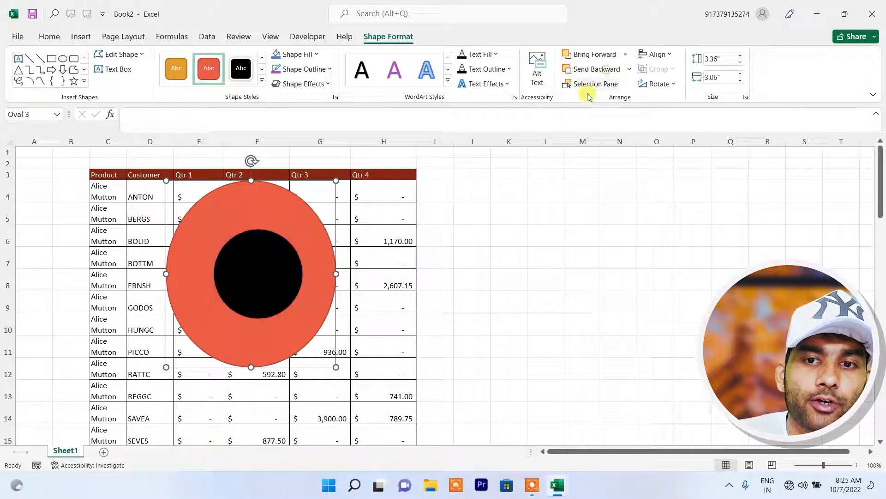
{"action": "left_click", "coordinate": [626, 55]}
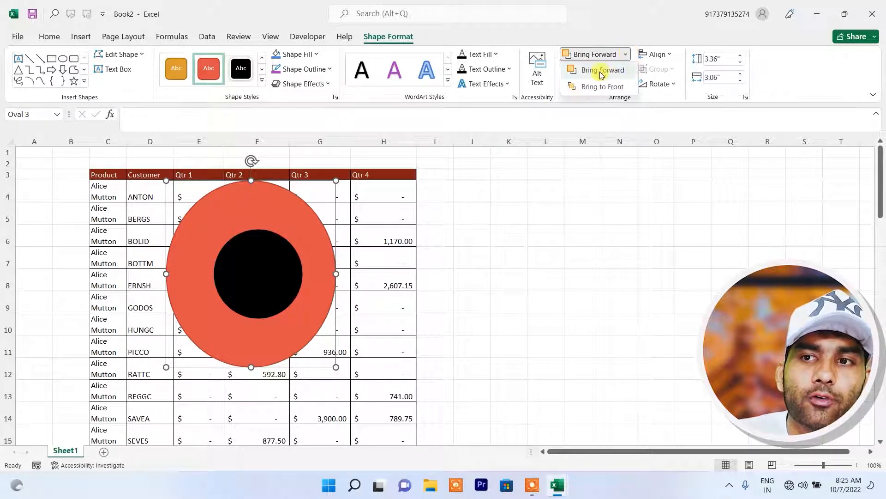
{"action": "left_click", "coordinate": [603, 71]}
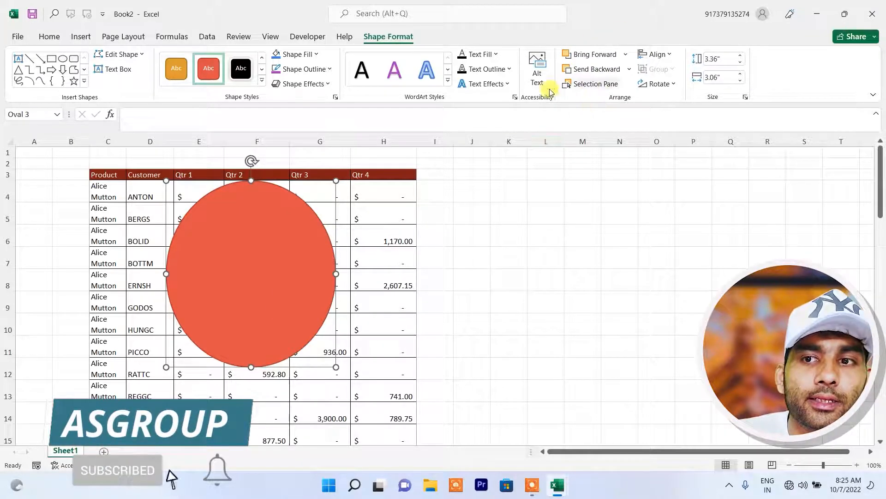
Enter placeholder alt text beginning with "xcvbcd" for the red oval.
{"action": "left_click", "coordinate": [538, 69]}
{"action": "type", "text": "xcvbcd"}
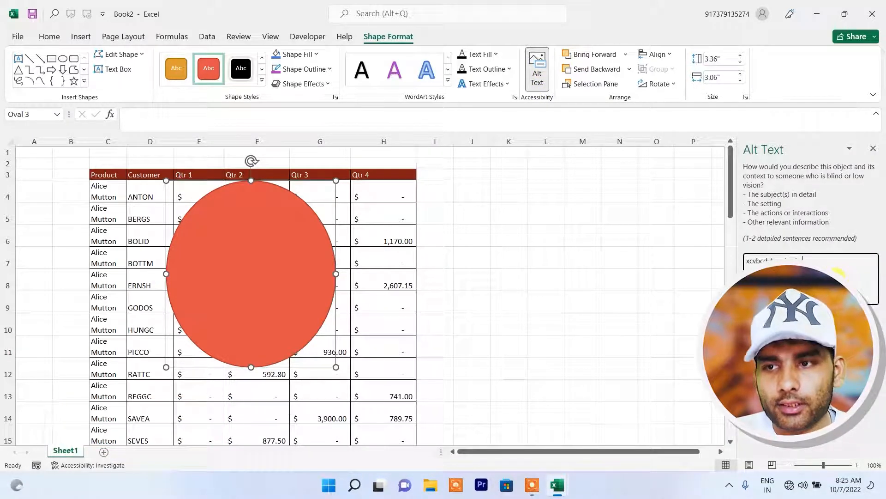
{"action": "left_click", "coordinate": [624, 391]}
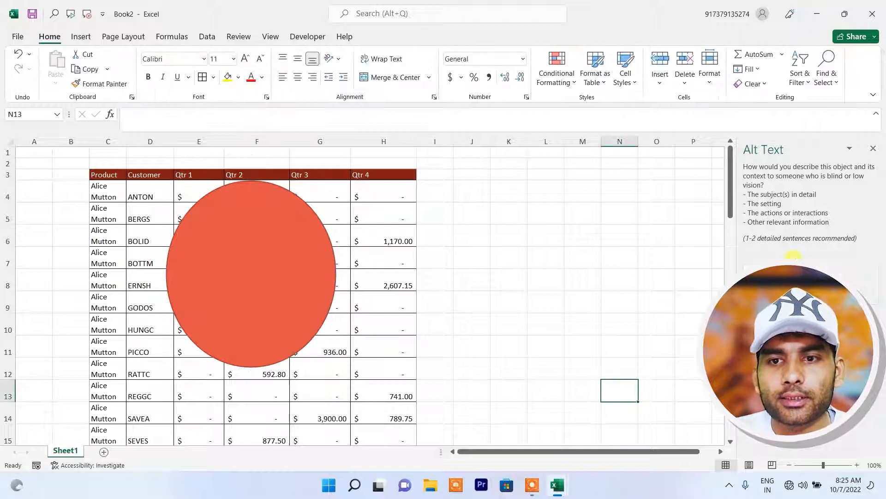
Move the red oval off the black and purple ovals, over columns G to J.
{"action": "left_click", "coordinate": [232, 306]}
{"action": "left_click_drag", "start_coordinate": [269, 289], "coordinate": [418, 276]}
{"action": "left_click", "coordinate": [267, 302]}
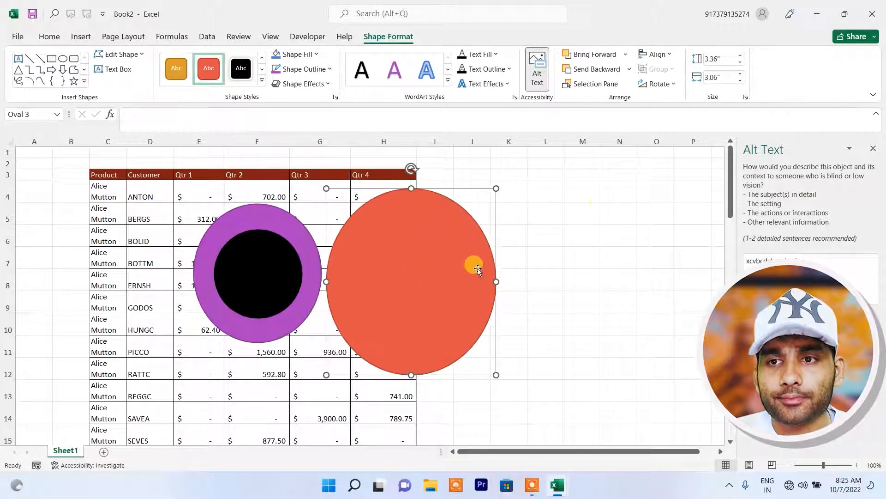
Add the text "dftgdfgcdgdf" inside the red oval.
{"action": "left_click", "coordinate": [592, 229]}
{"action": "left_click", "coordinate": [423, 267]}
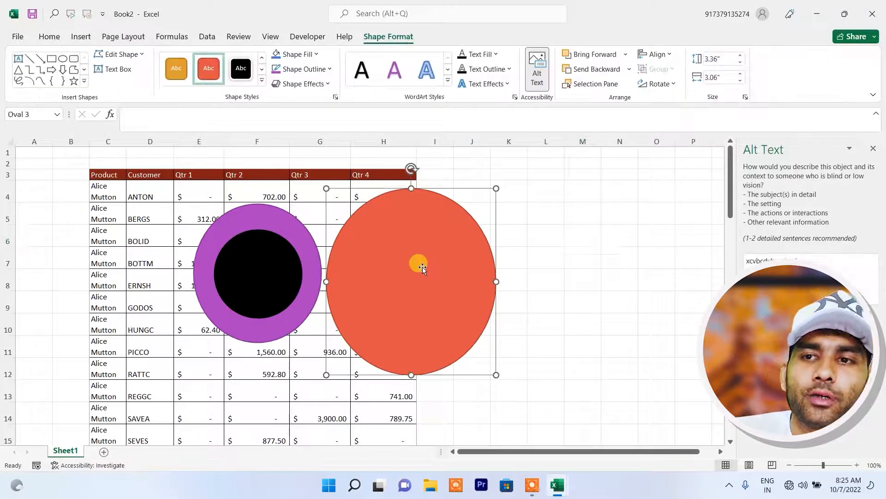
{"action": "right_click", "coordinate": [422, 266]}
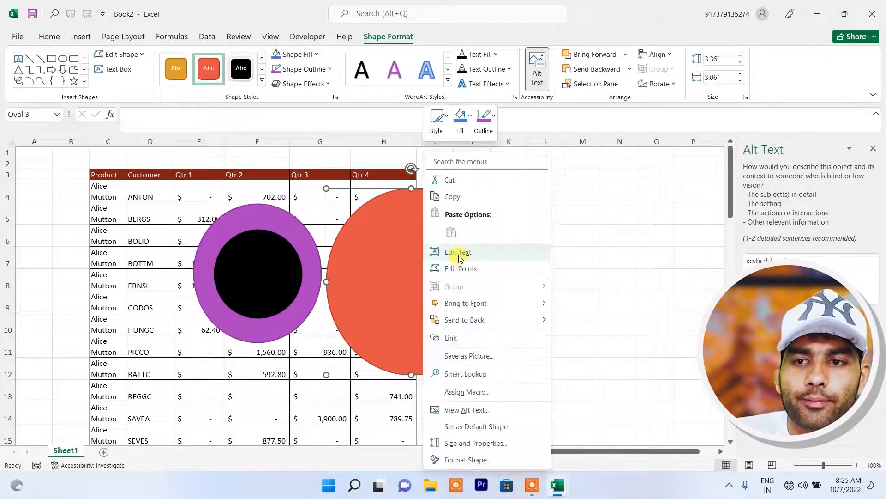
{"action": "left_click", "coordinate": [459, 254]}
{"action": "type", "text": "dftgdfgcdgdf"}
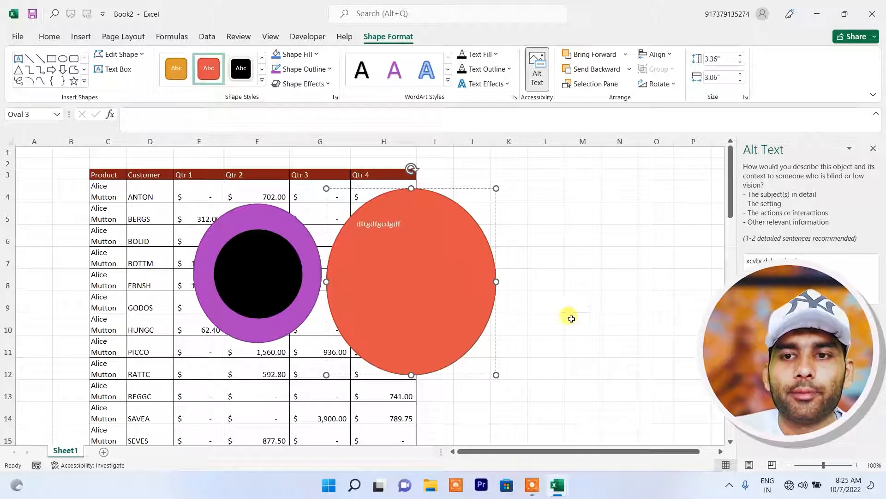
Center the text horizontally and vertically within the red oval.
{"action": "left_click", "coordinate": [619, 298]}
{"action": "left_click", "coordinate": [449, 318]}
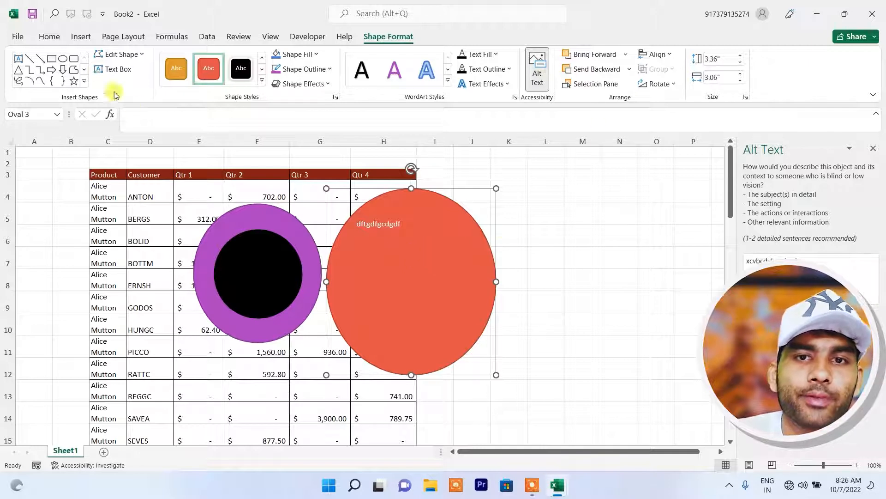
{"action": "left_click", "coordinate": [48, 37]}
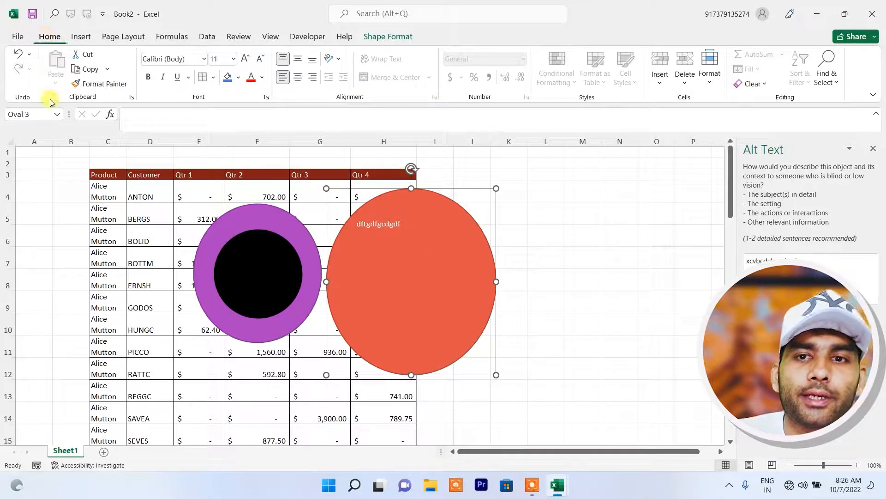
{"action": "left_click", "coordinate": [299, 79]}
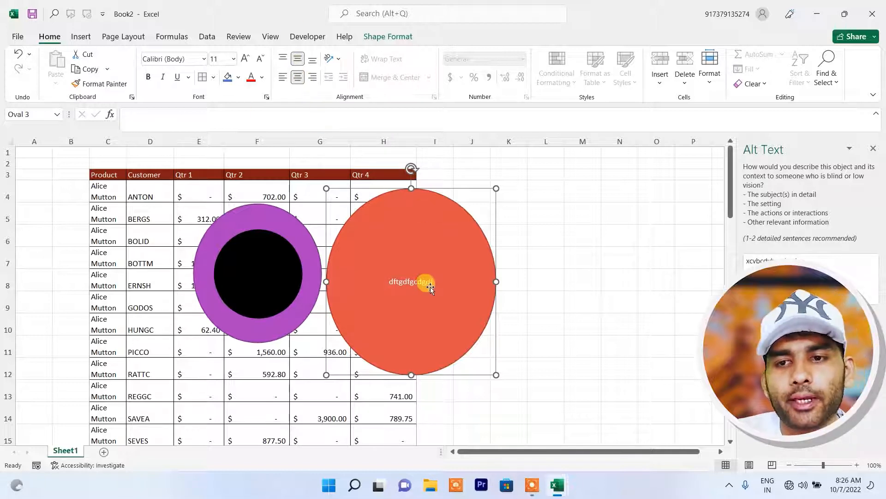
Spread the ovals into a row: black over columns B to D, purple over F and G, and red over H to K.
{"action": "left_click_drag", "start_coordinate": [422, 314], "coordinate": [509, 311]}
{"action": "left_click", "coordinate": [262, 299]}
{"action": "left_click_drag", "start_coordinate": [261, 299], "coordinate": [98, 309]}
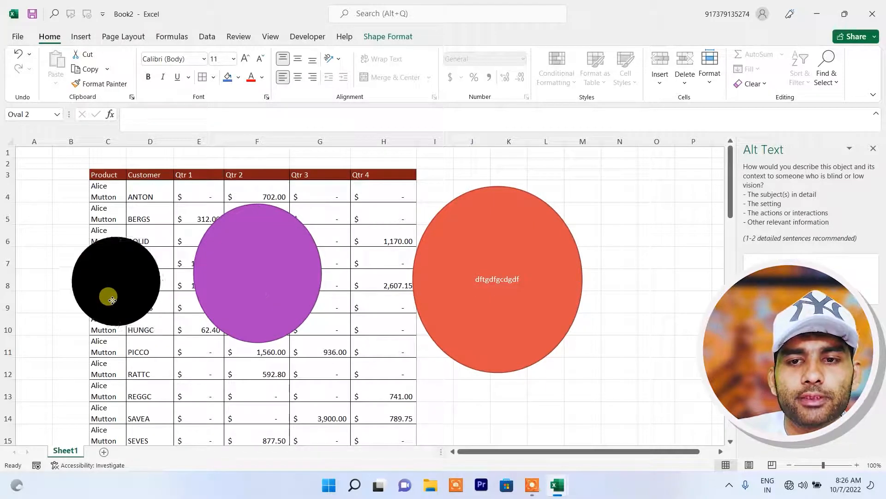
{"action": "left_click_drag", "start_coordinate": [231, 287], "coordinate": [264, 297]}
{"action": "left_click_drag", "start_coordinate": [461, 263], "coordinate": [439, 268]}
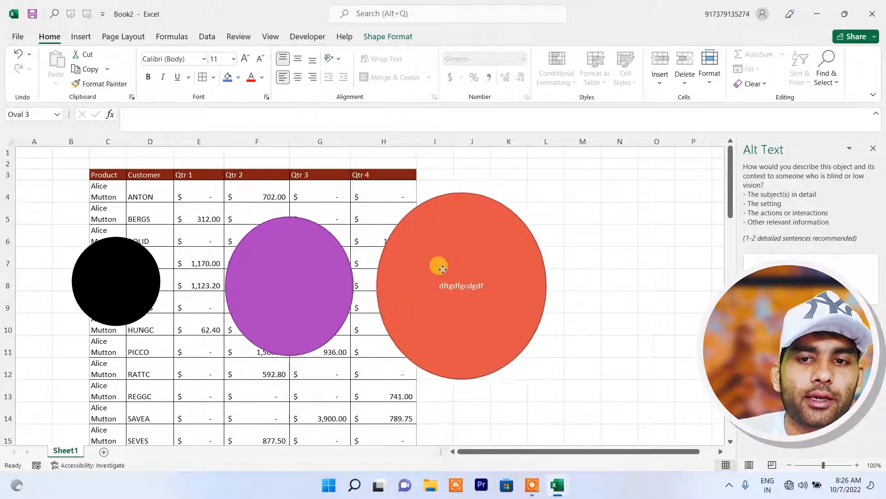
Select the black, purple and red ovals together.
{"action": "left_click", "coordinate": [130, 301], "text": "ctrl"}
{"action": "left_click", "coordinate": [249, 291], "text": "ctrl"}
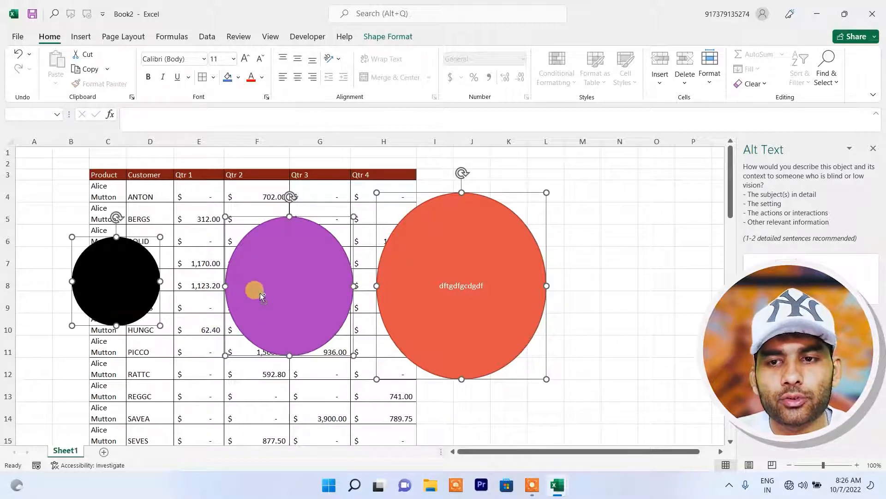
{"action": "left_click", "coordinate": [434, 284], "text": "ctrl"}
{"action": "left_click", "coordinate": [432, 298], "text": "ctrl"}
{"action": "left_click", "coordinate": [245, 299], "text": "ctrl"}
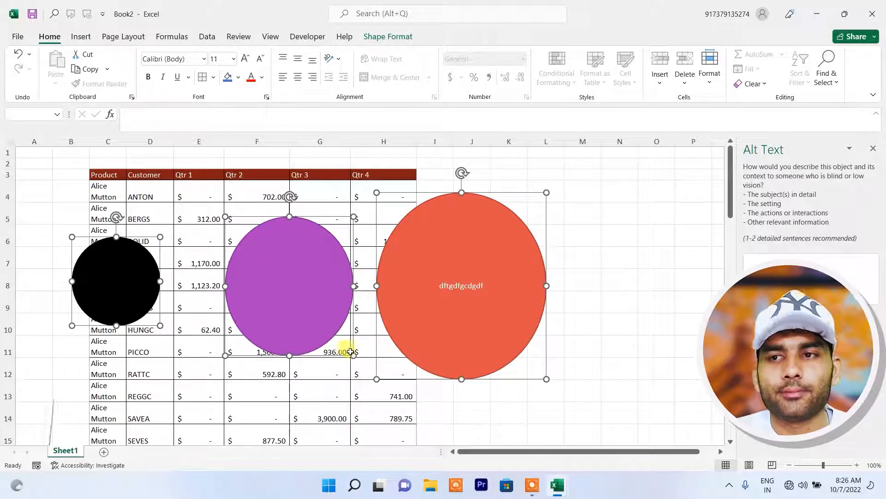
Align the three selected ovals by their left edges, and undo the alignment.
{"action": "left_click", "coordinate": [123, 37]}
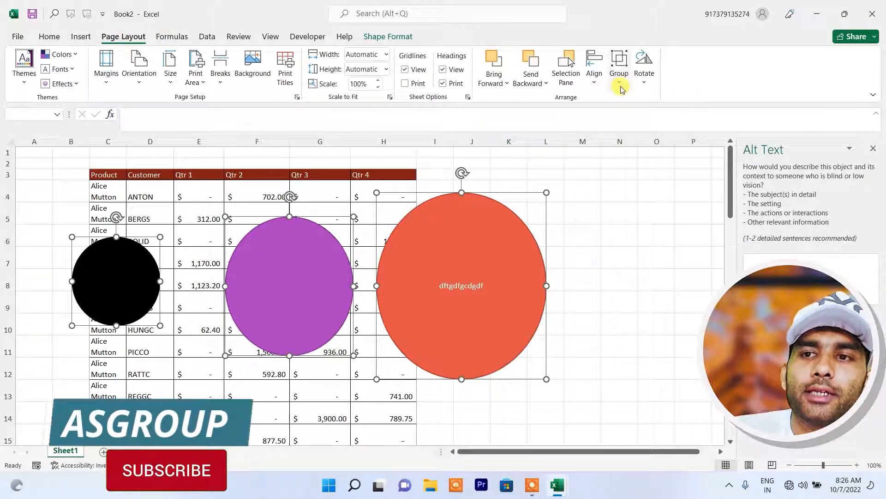
{"action": "left_click", "coordinate": [595, 83]}
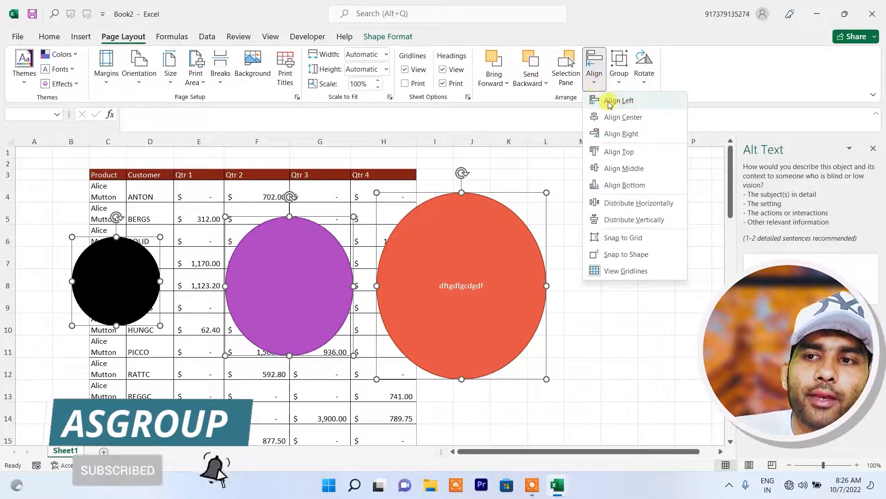
{"action": "left_click", "coordinate": [623, 100]}
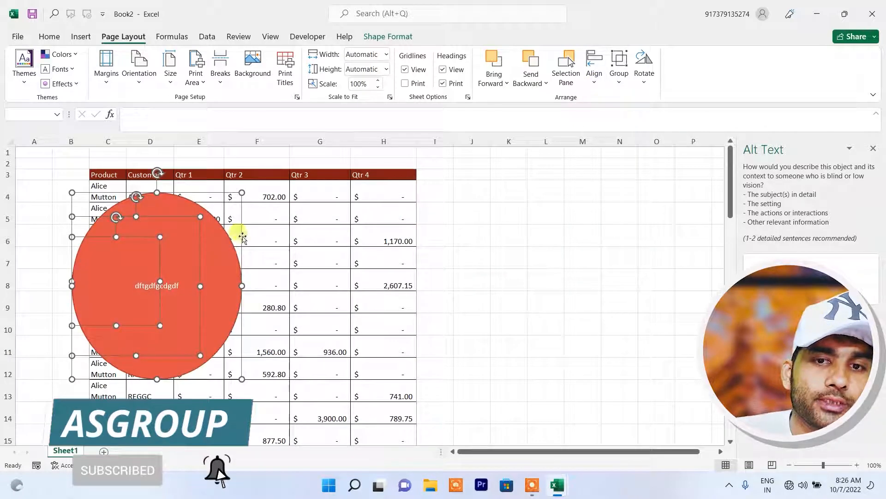
{"action": "left_click", "coordinate": [594, 79]}
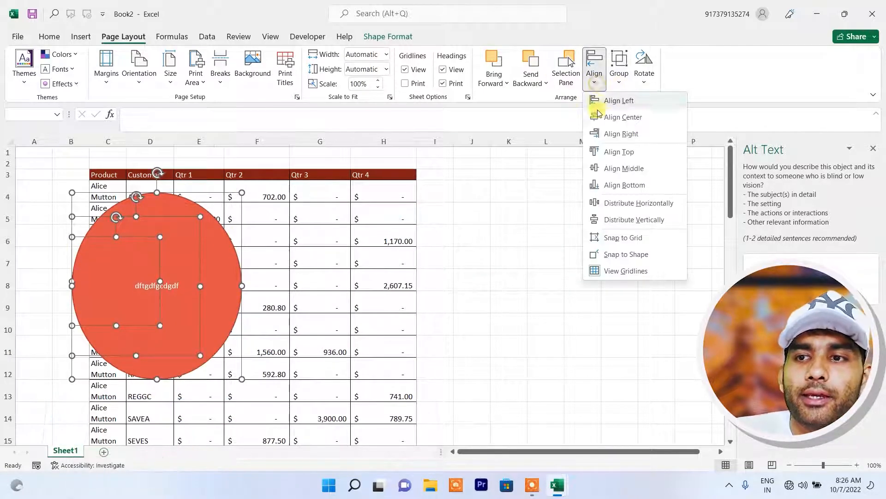
{"action": "left_click", "coordinate": [420, 240]}
{"action": "key", "text": "ctrl+z"}
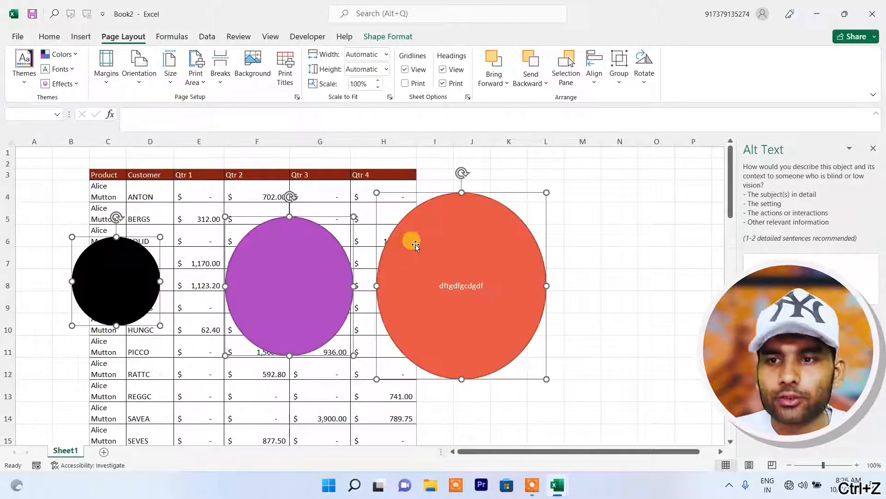
Align the three selected ovals by their right edges, and undo the alignment.
{"action": "left_click", "coordinate": [595, 82]}
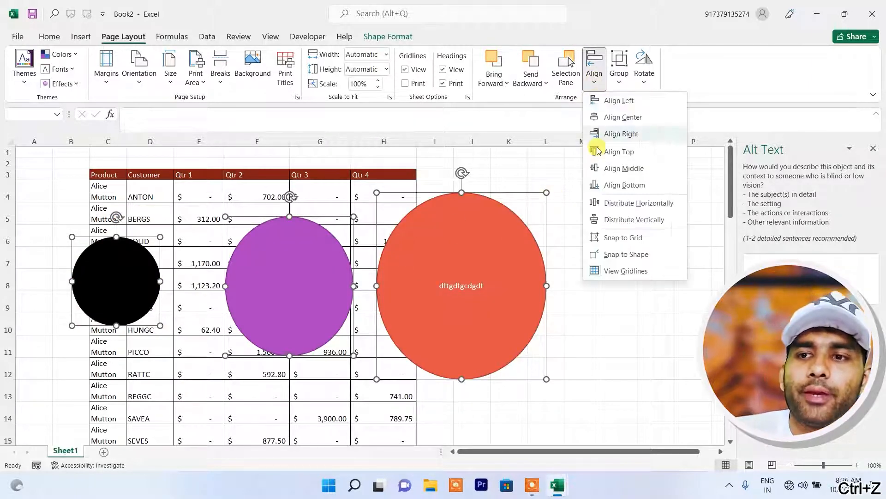
{"action": "left_click", "coordinate": [634, 135]}
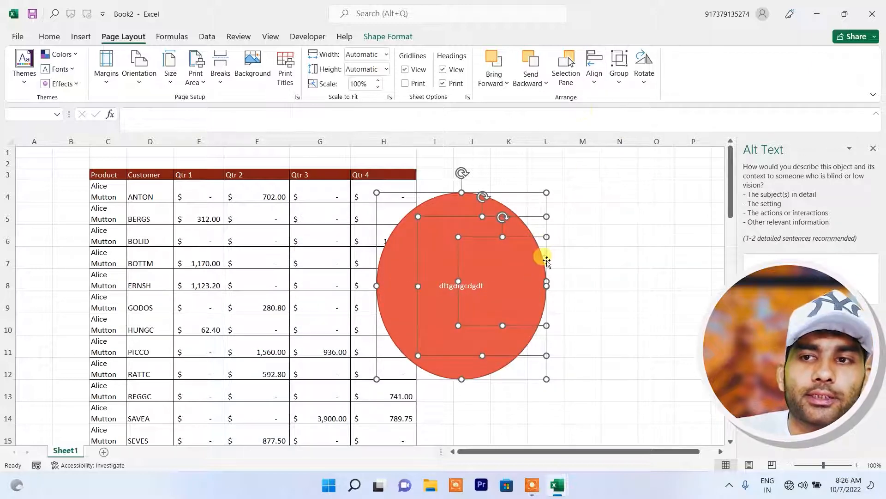
{"action": "key", "text": "ctrl+z"}
Apply Align Center to the three ovals, and move the red and black ovals out to either side of the purple one.
{"action": "left_click", "coordinate": [593, 74]}
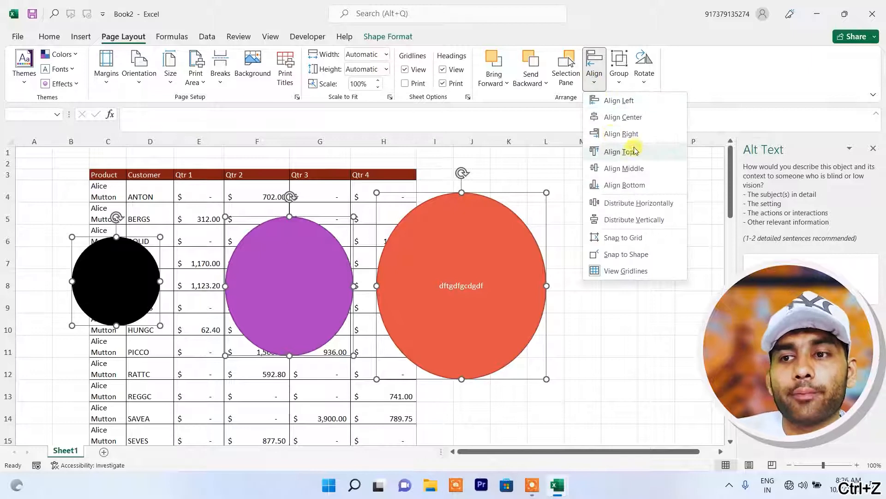
{"action": "left_click", "coordinate": [625, 117]}
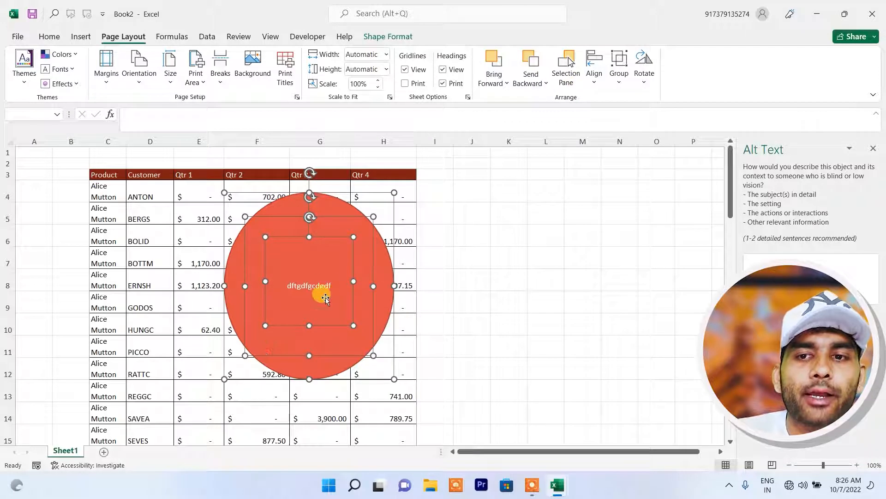
{"action": "left_click", "coordinate": [528, 245]}
{"action": "left_click_drag", "start_coordinate": [319, 291], "coordinate": [483, 295]}
{"action": "left_click", "coordinate": [311, 293]}
{"action": "left_click_drag", "start_coordinate": [311, 292], "coordinate": [154, 294]}
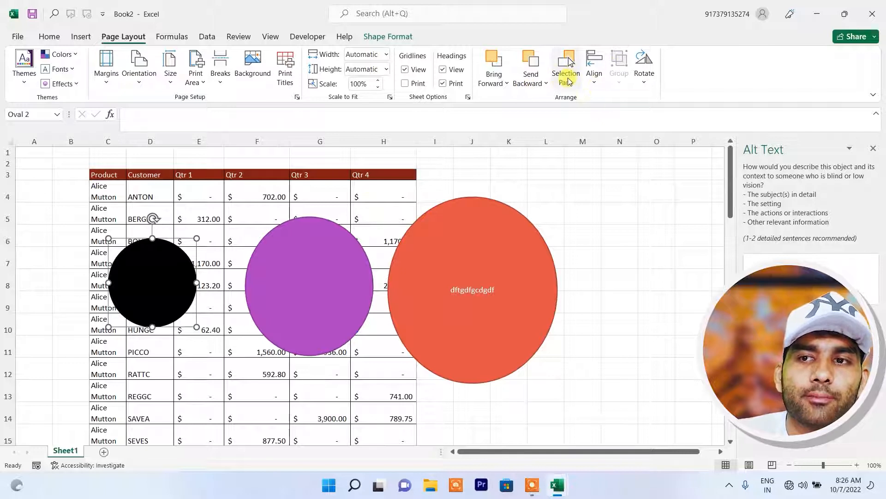
Show the list of shapes in the Selection pane, and select the purple oval from it.
{"action": "left_click", "coordinate": [479, 301]}
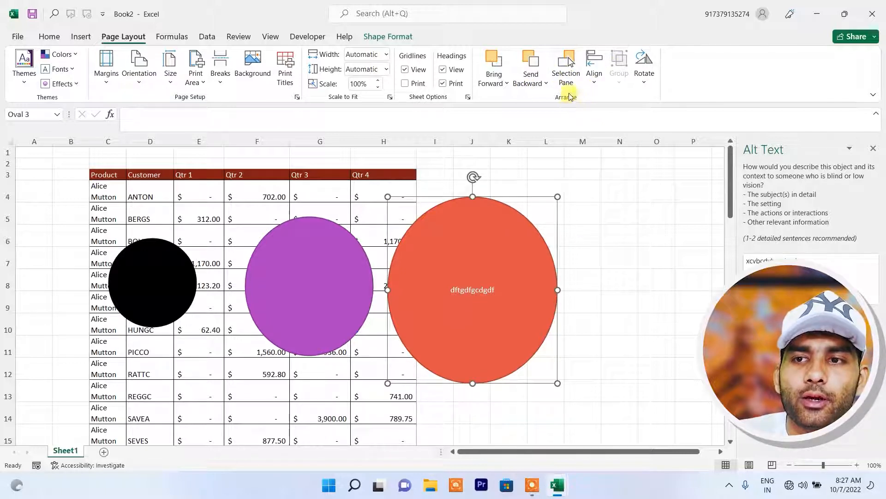
{"action": "left_click", "coordinate": [567, 74]}
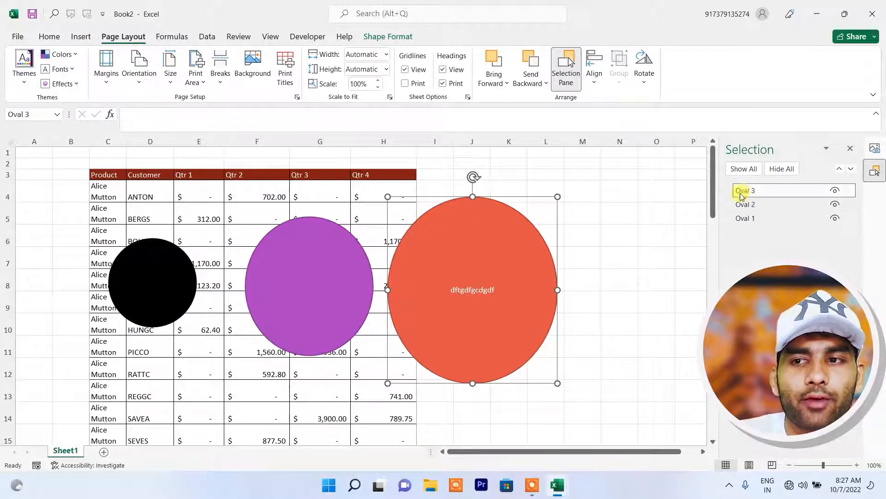
{"action": "left_click", "coordinate": [802, 219]}
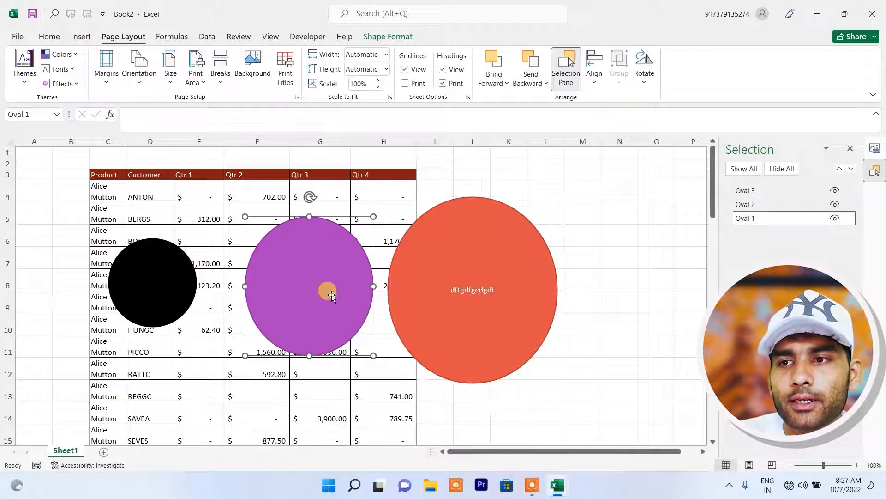
Rename the black oval as "black circle" in the Selection pane.
{"action": "left_click", "coordinate": [157, 306]}
{"action": "left_click", "coordinate": [762, 204]}
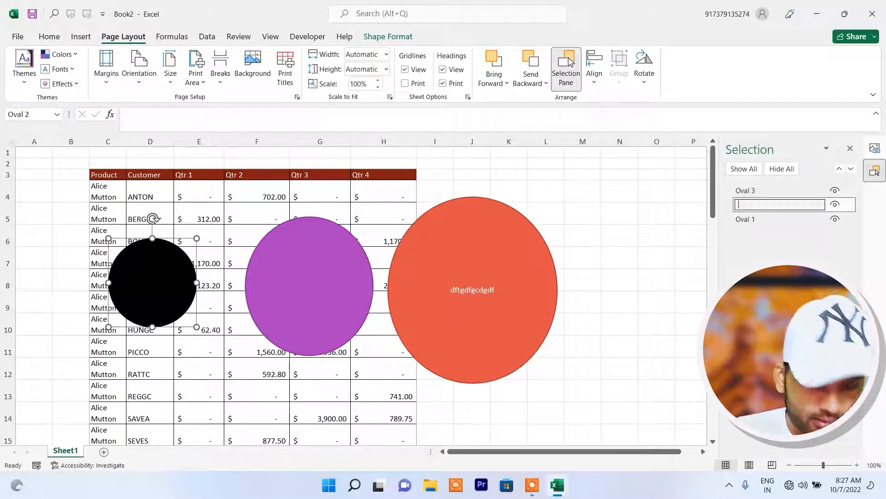
{"action": "type", "text": "blac"}
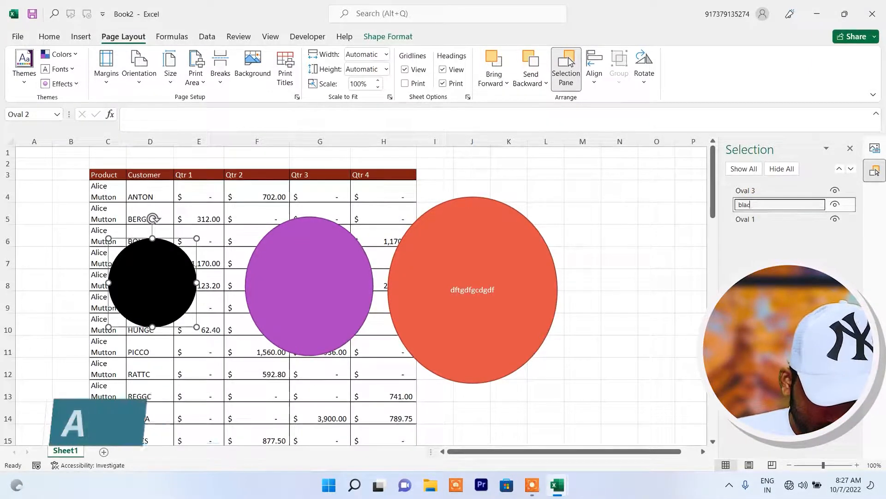
{"action": "type", "text": "k circle"}
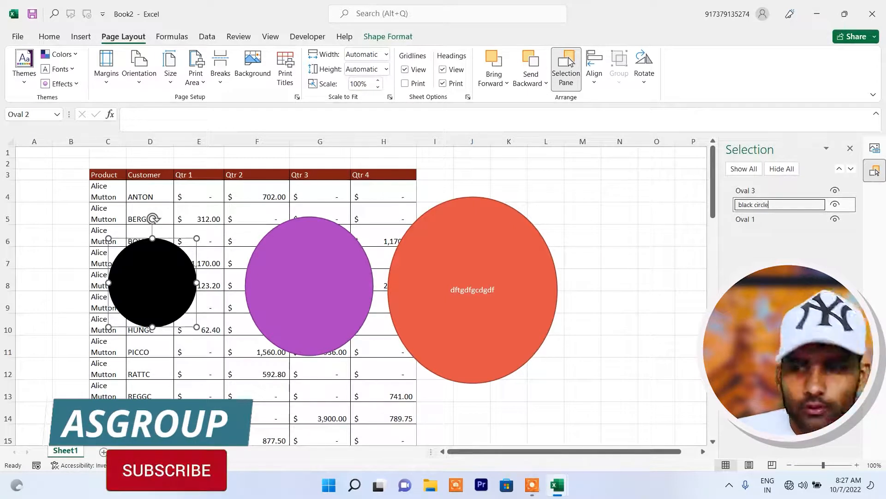
{"action": "left_click", "coordinate": [632, 310]}
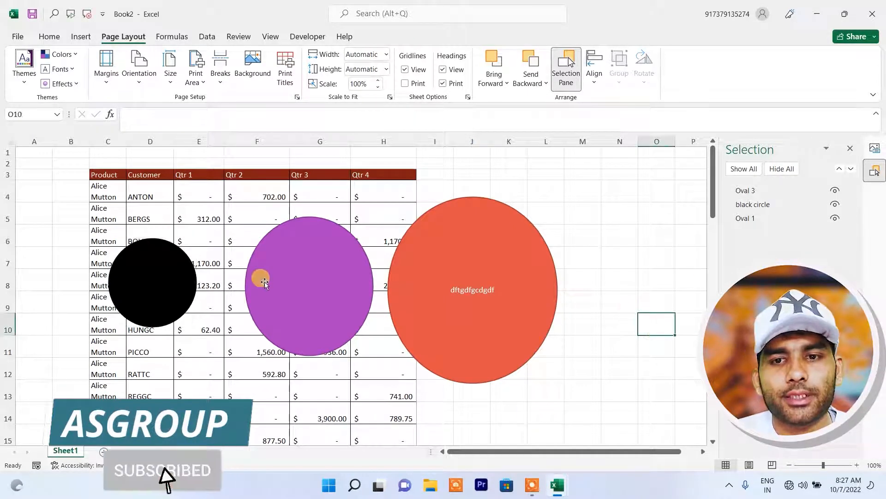
Close the Selection pane and deselect the purple oval.
{"action": "left_click", "coordinate": [306, 300]}
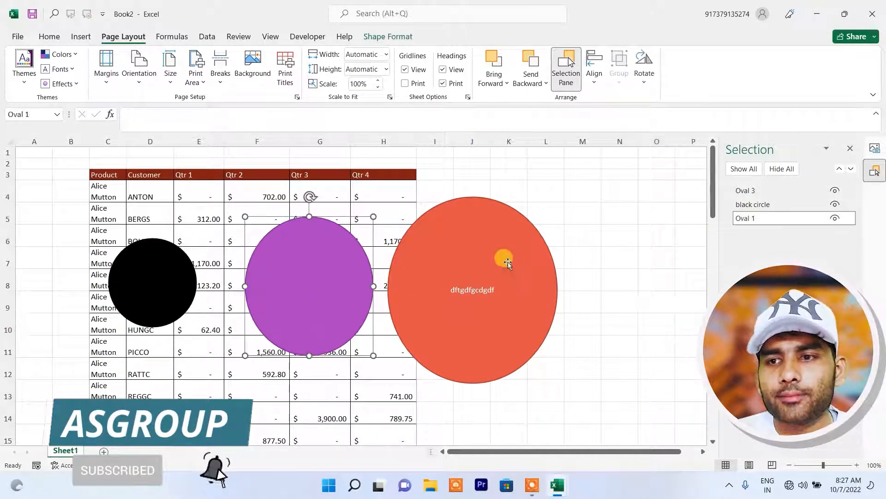
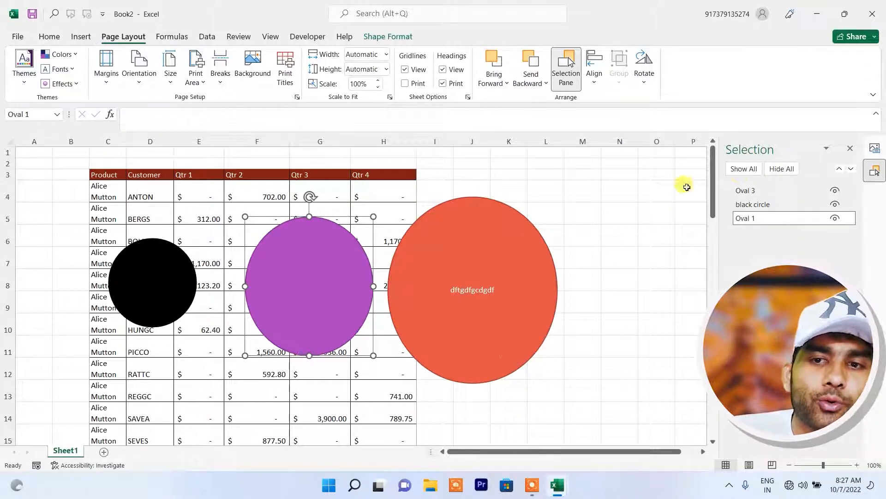
{"action": "left_click", "coordinate": [850, 147]}
{"action": "left_click", "coordinate": [873, 149]}
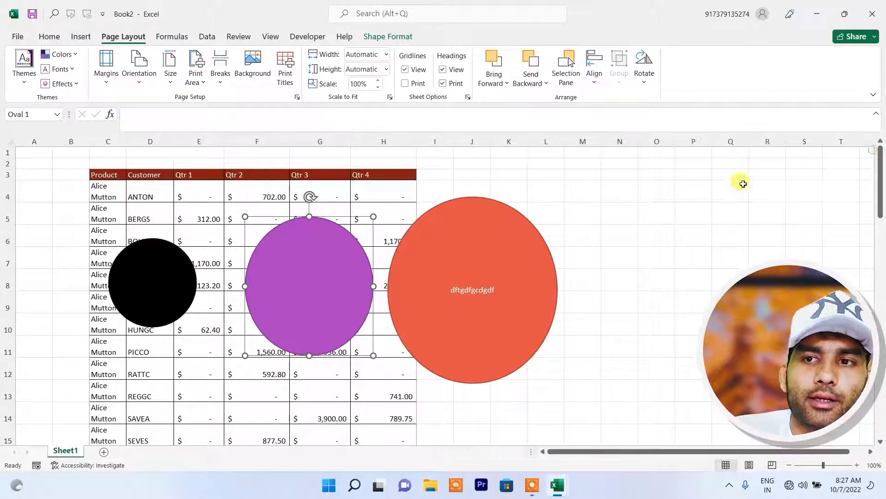
{"action": "left_click", "coordinate": [651, 229]}
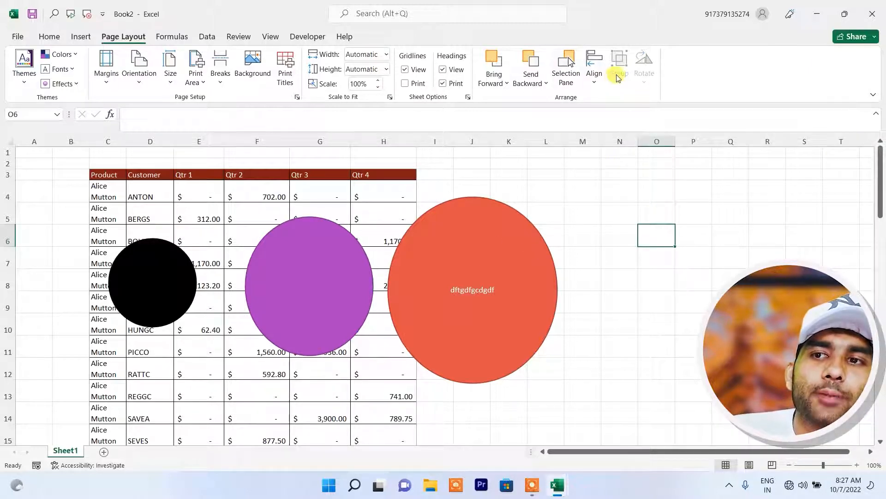
Center the purple oval over the red one and bring it to the front.
{"action": "left_click", "coordinate": [495, 263]}
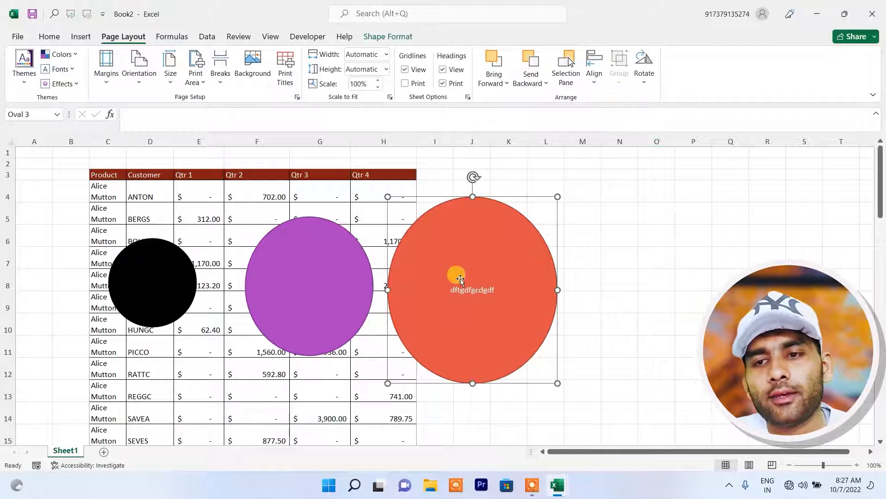
{"action": "left_click_drag", "start_coordinate": [316, 276], "coordinate": [467, 287]}
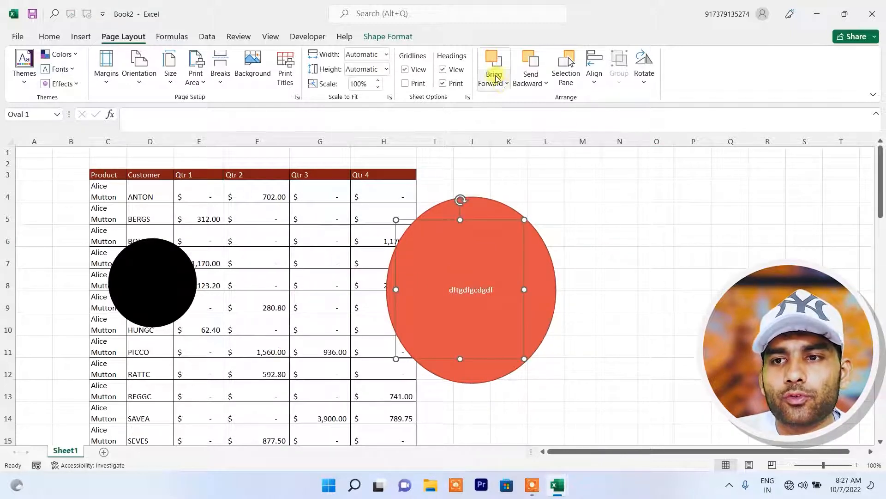
{"action": "left_click", "coordinate": [506, 84]}
{"action": "left_click", "coordinate": [513, 118]}
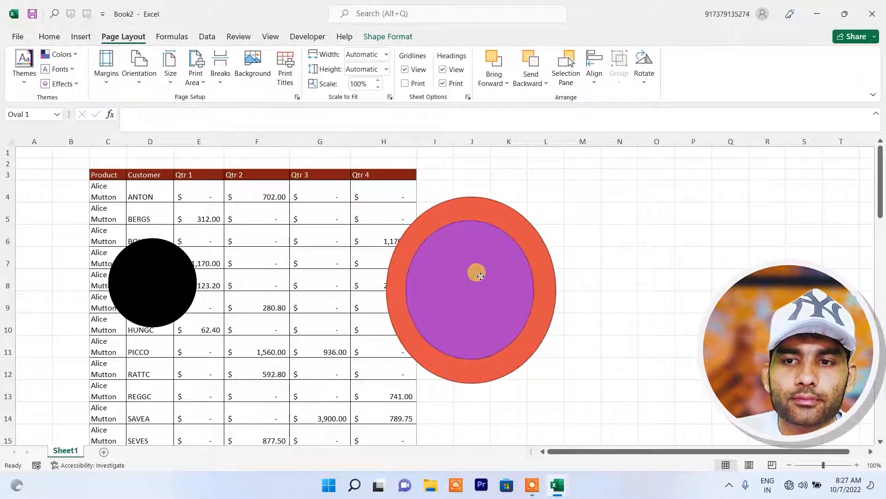
{"action": "left_click", "coordinate": [480, 276]}
Move the black circle onto the middle of the purple oval and bring it to the front.
{"action": "left_click_drag", "start_coordinate": [161, 281], "coordinate": [495, 301]}
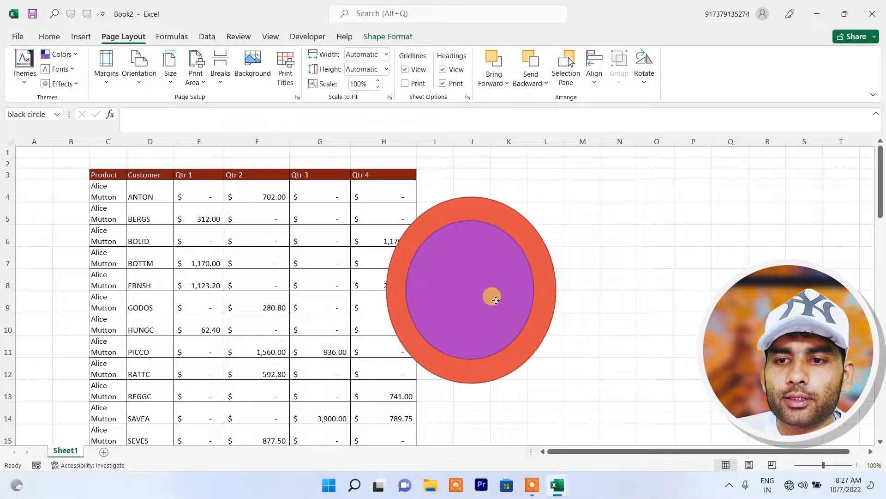
{"action": "left_click", "coordinate": [504, 83]}
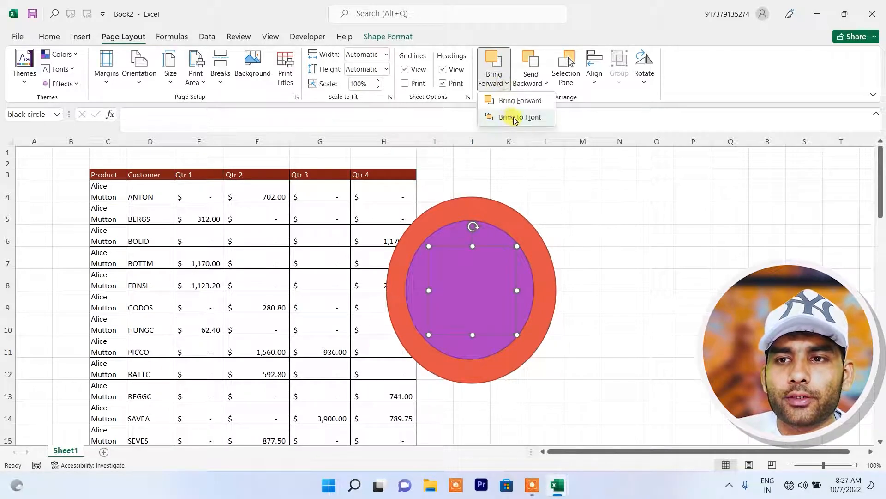
{"action": "left_click", "coordinate": [513, 117]}
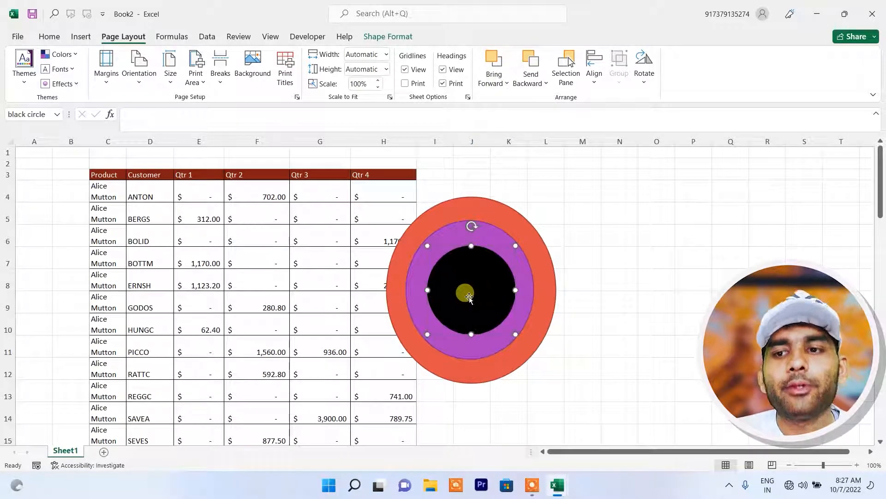
Nudge the red oval slightly to refine its position behind the purple and black shapes.
{"action": "left_click", "coordinate": [624, 304]}
{"action": "left_click", "coordinate": [554, 283]}
{"action": "mouse_move", "coordinate": [542, 292]}
{"action": "left_mouse_down"}
{"action": "mouse_move", "coordinate": [701, 257]}
{"action": "mouse_move", "coordinate": [570, 257]}
{"action": "mouse_move", "coordinate": [533, 275]}
{"action": "mouse_move", "coordinate": [541, 293]}
{"action": "left_mouse_up"}
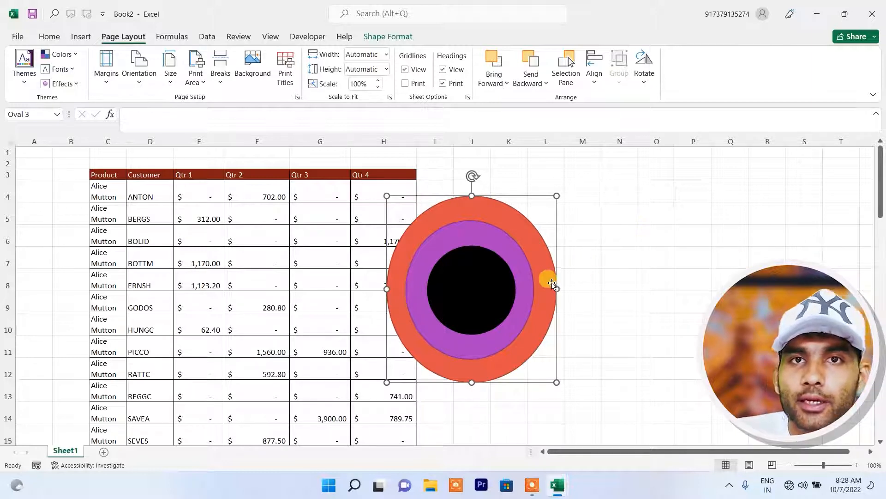
Group the black, purple and red shapes into a single object.
{"action": "left_click", "coordinate": [482, 315]}
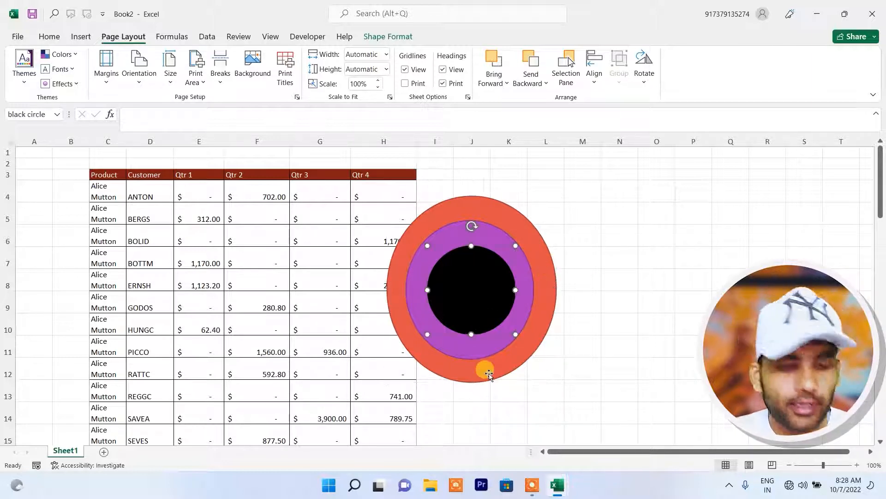
{"action": "left_click", "coordinate": [498, 233], "text": "shift"}
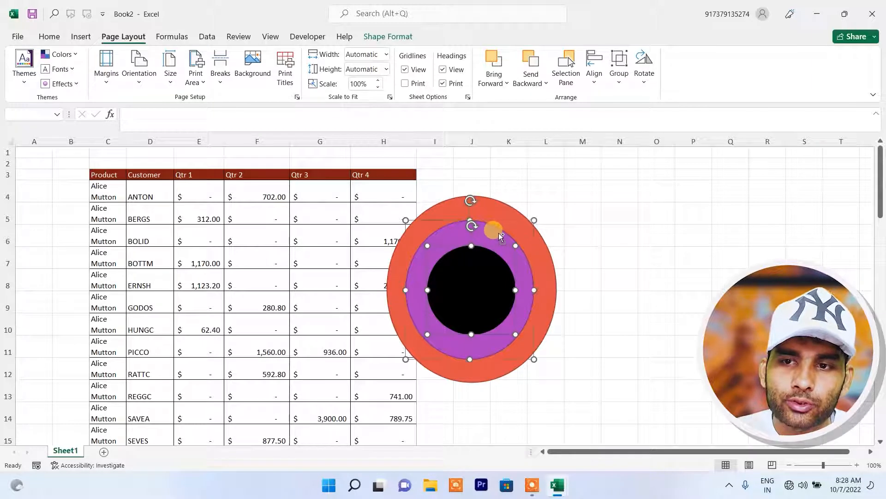
{"action": "left_click", "coordinate": [521, 231], "text": "shift"}
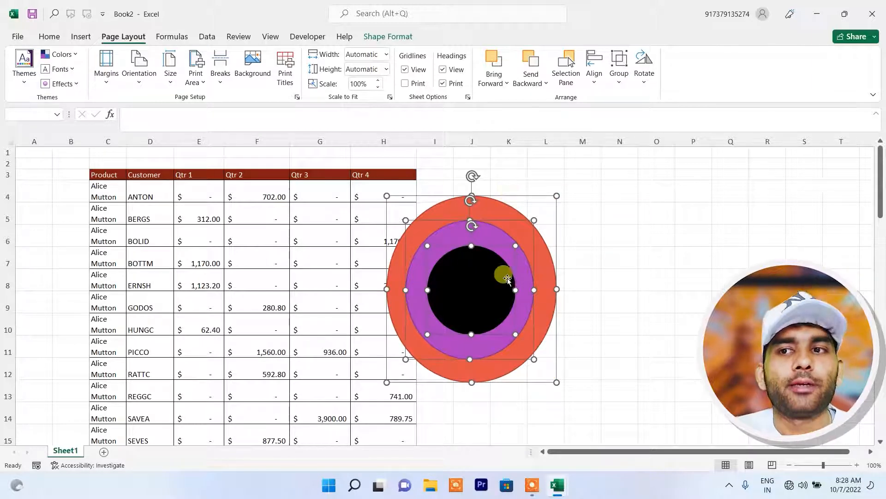
{"action": "left_click", "coordinate": [621, 83]}
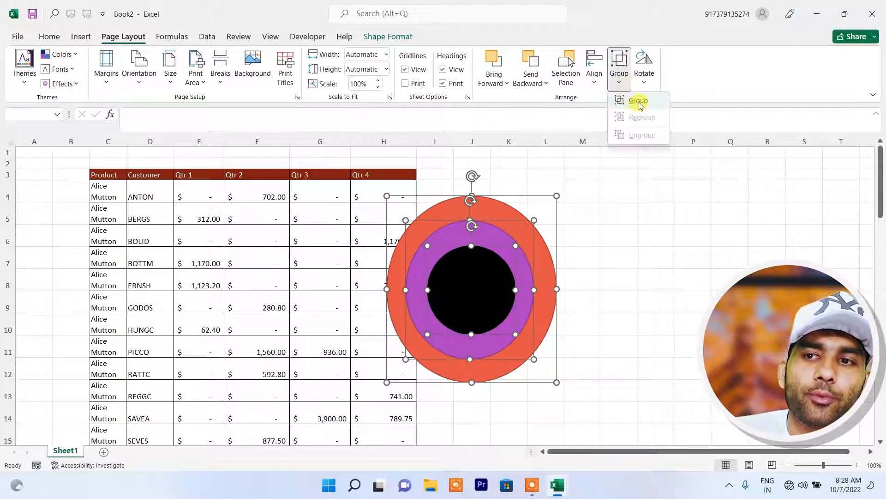
{"action": "left_click", "coordinate": [640, 105]}
Move the grouped circles over the sales table, and undo moves until the group sits beside the table over columns J to O.
{"action": "left_click_drag", "start_coordinate": [534, 323], "coordinate": [328, 356]}
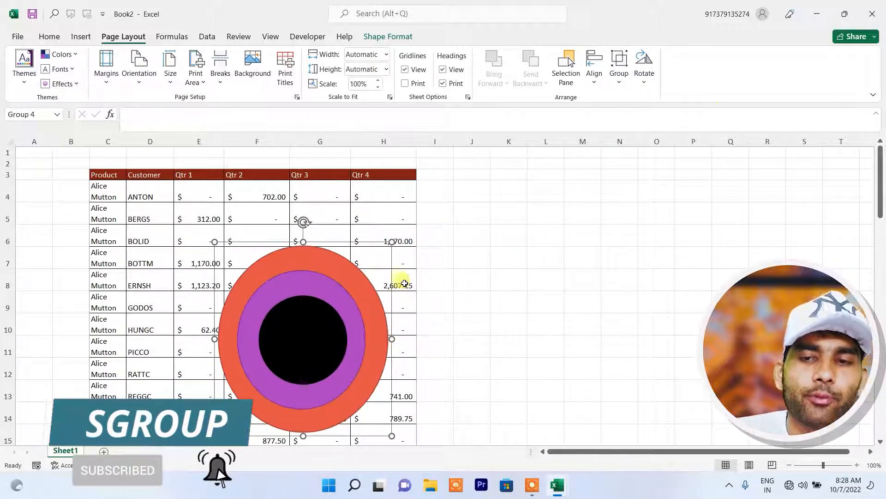
{"action": "key", "text": "ctrl+z"}
{"action": "key", "text": "ctrl+z"}
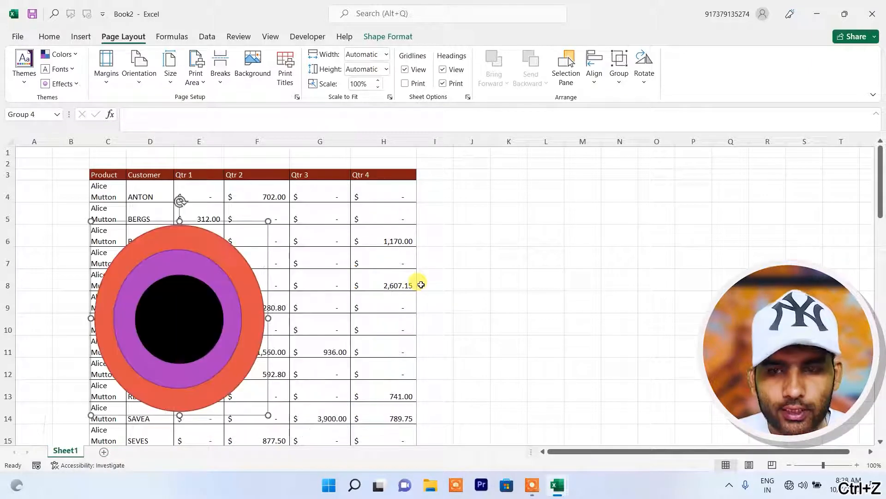
{"action": "key", "text": "ctrl+z"}
{"action": "key", "text": "ctrl+z"}
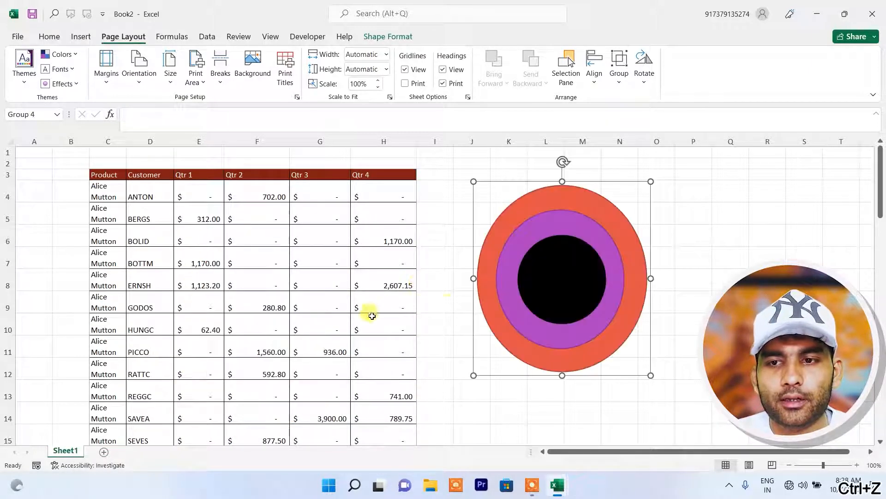
Ungroup the circles, and move the black and purple ones out to opposite sides of the red oval.
{"action": "left_click", "coordinate": [631, 83]}
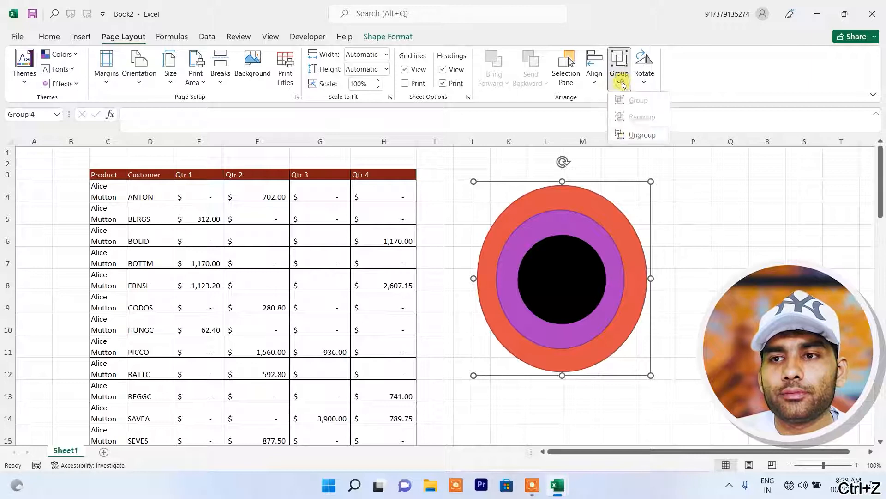
{"action": "left_click", "coordinate": [646, 134]}
{"action": "left_click", "coordinate": [723, 276]}
{"action": "left_click_drag", "start_coordinate": [571, 285], "coordinate": [441, 293]}
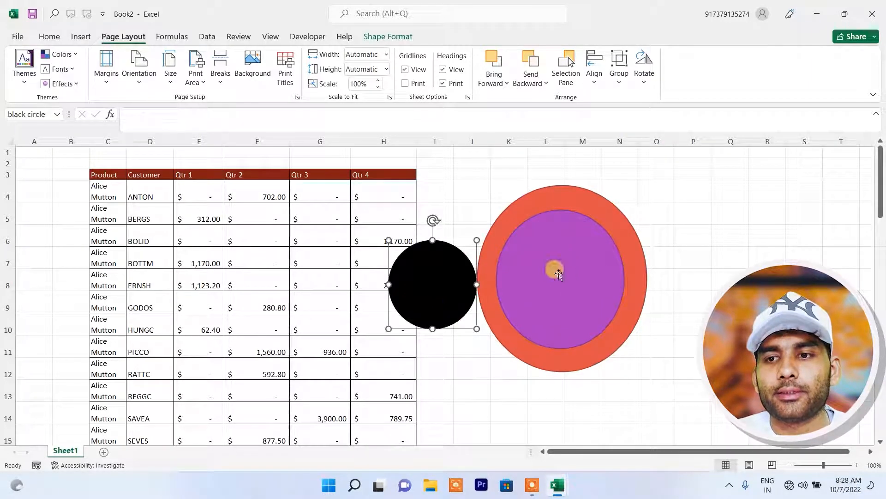
{"action": "left_click_drag", "start_coordinate": [605, 267], "coordinate": [782, 283]}
Rotate the red oval left by 90°, and check the other rotation options without applying any.
{"action": "left_click", "coordinate": [572, 327]}
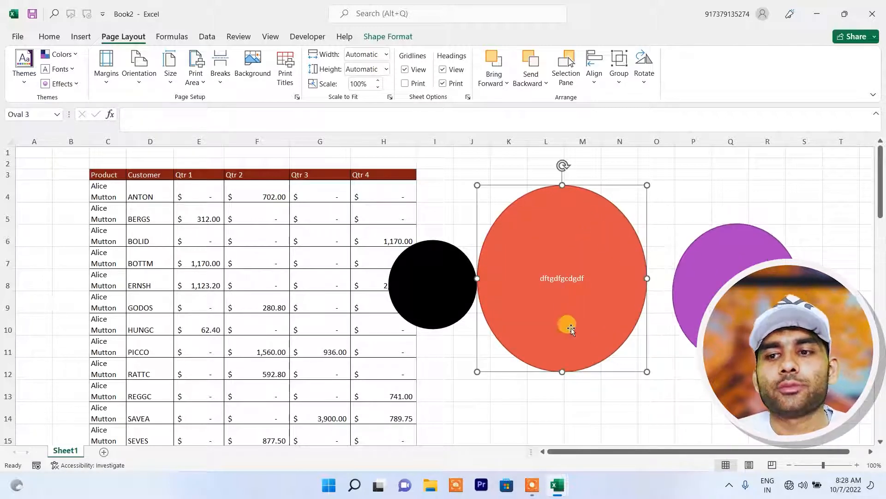
{"action": "left_click", "coordinate": [643, 83]}
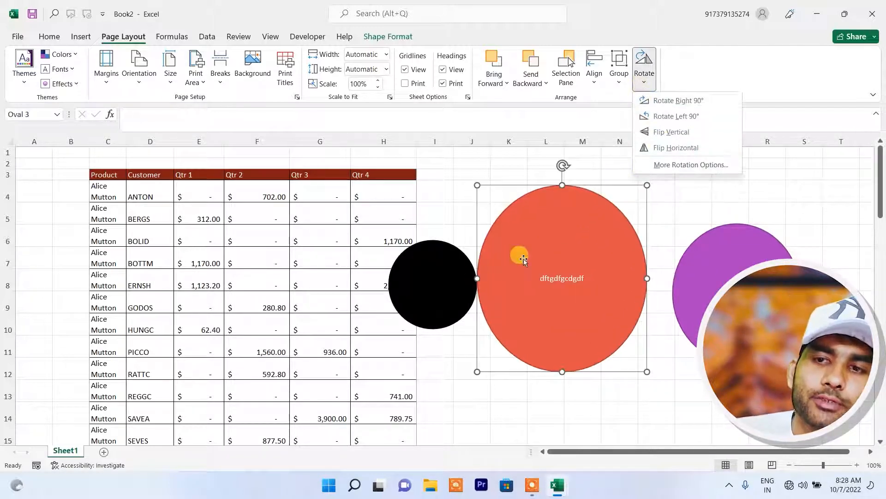
{"action": "left_click", "coordinate": [692, 119]}
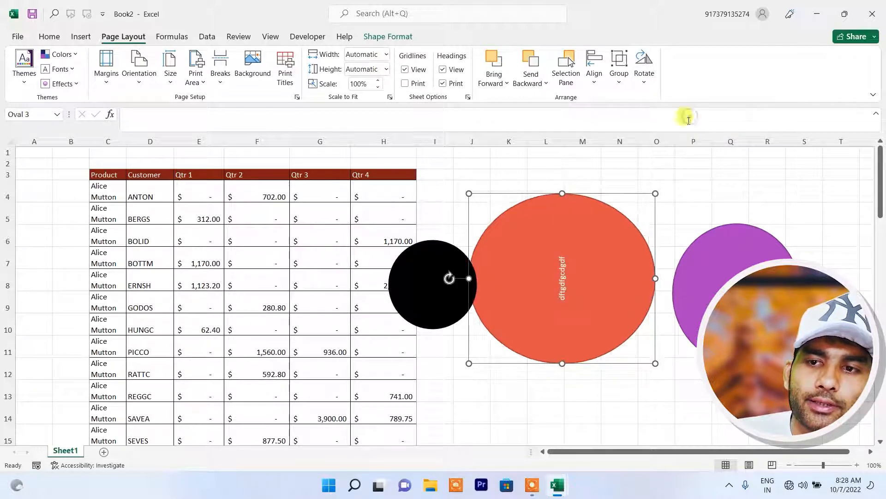
{"action": "left_click", "coordinate": [644, 83]}
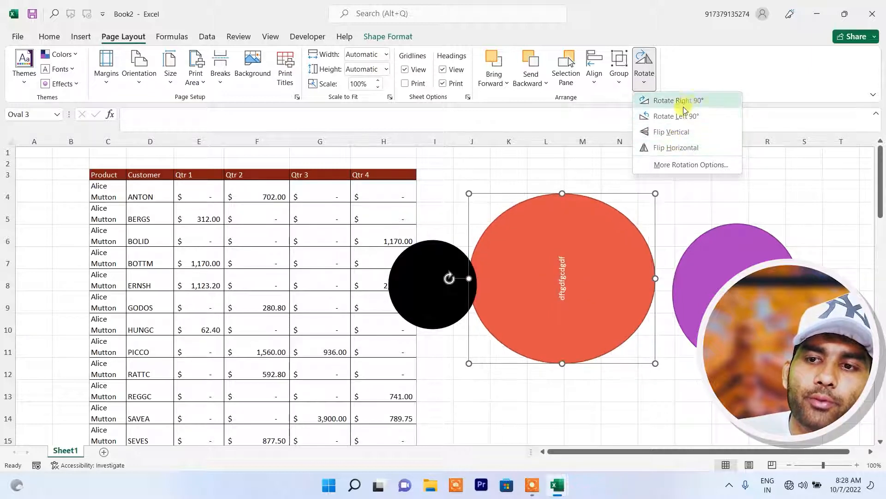
{"action": "left_click", "coordinate": [683, 304]}
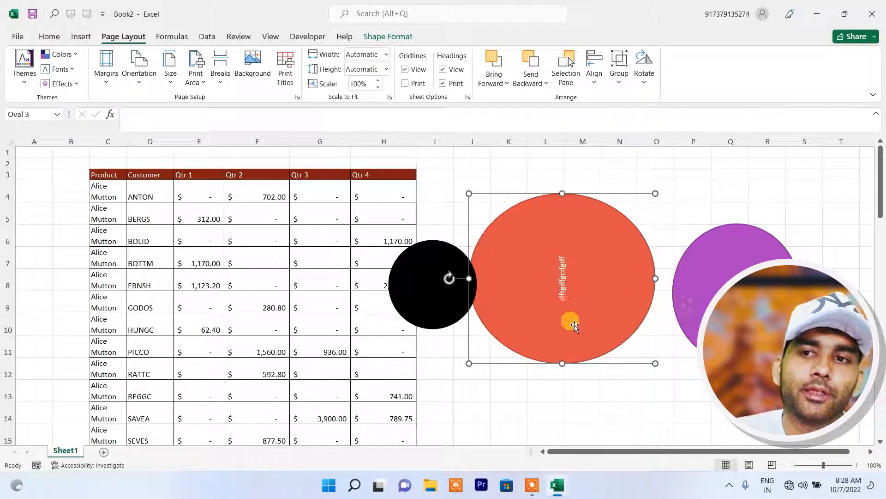